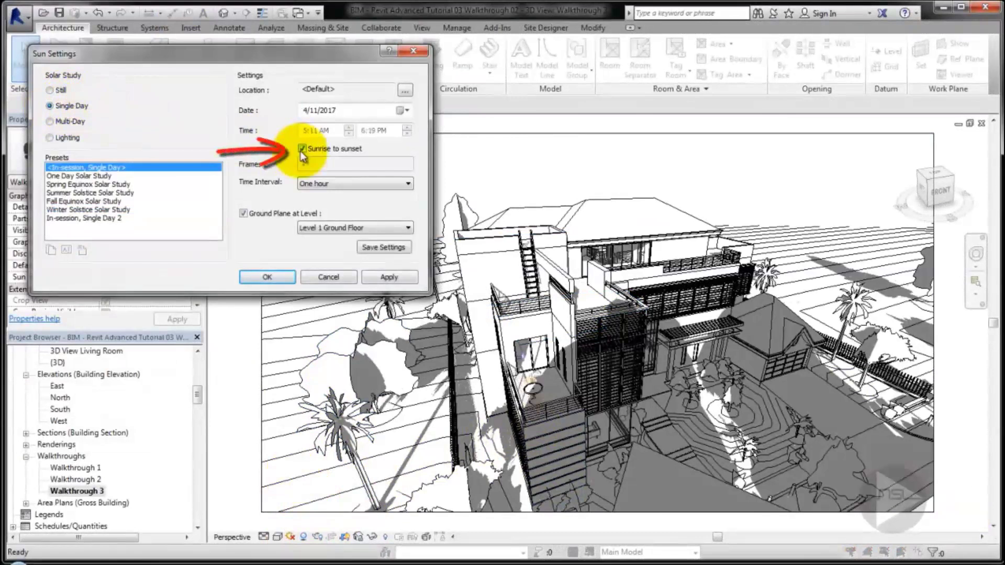
# - Check the date, one-hour interval and ground plane of the walkthrough's sunrise-to-sunset single-day solar study, and accept the sun settings
pyautogui.click(402, 110)
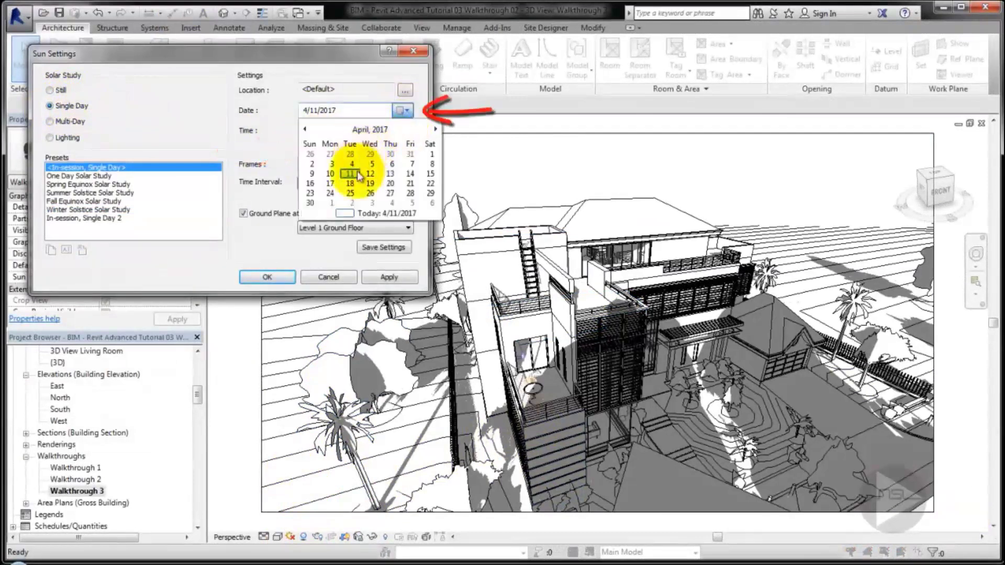
pyautogui.click(261, 148)
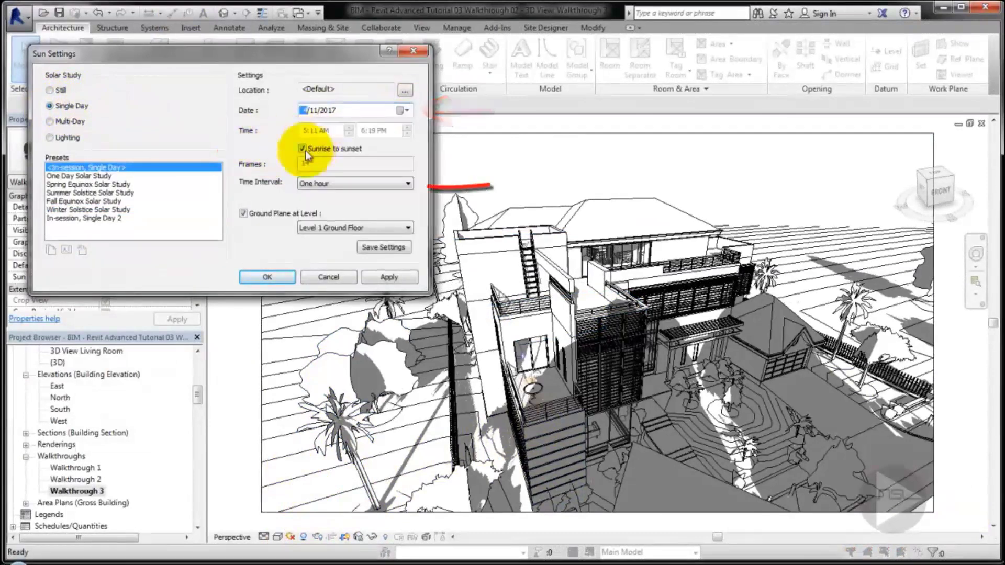
pyautogui.click(332, 185)
pyautogui.click(333, 184)
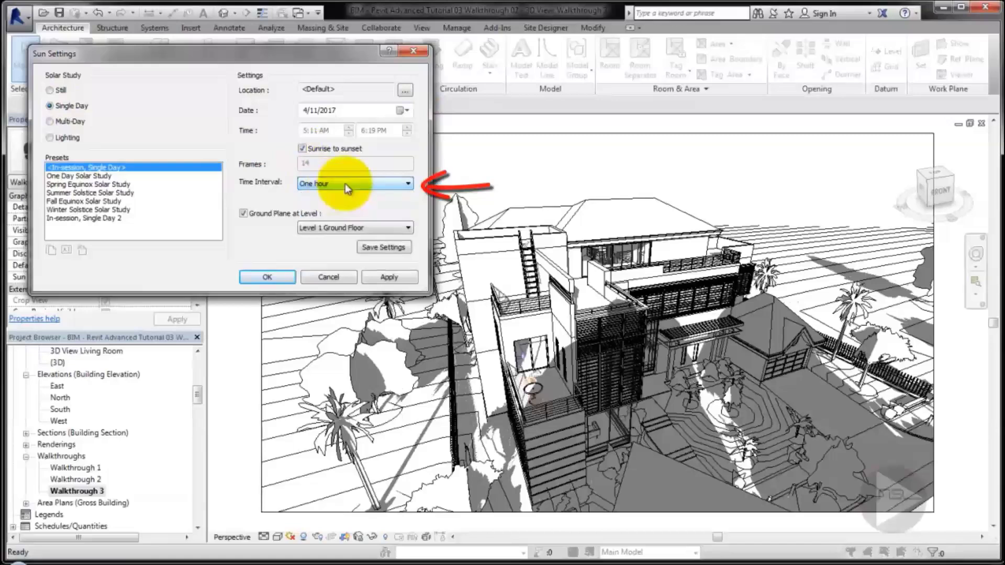
pyautogui.click(244, 213)
pyautogui.click(269, 277)
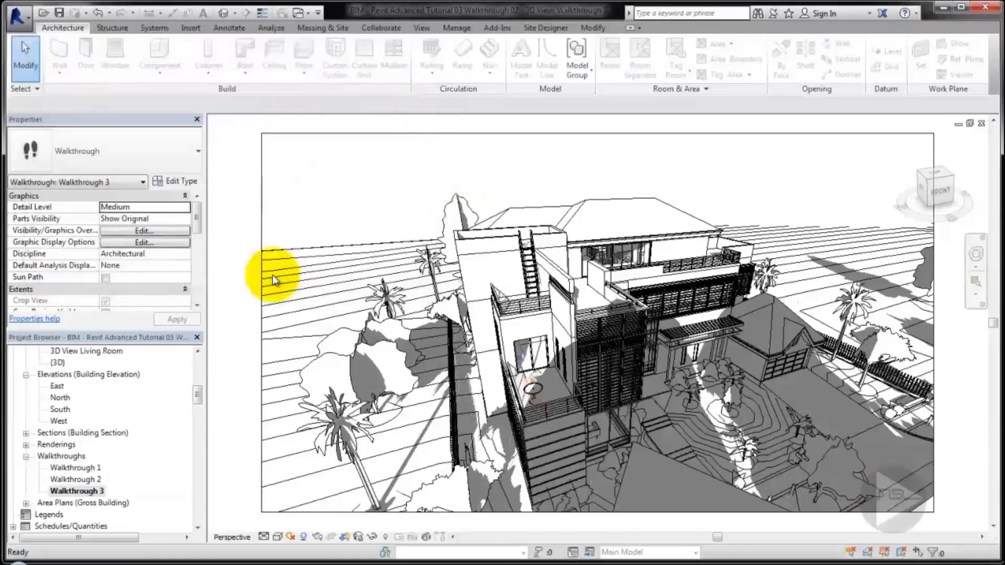
# - Turn on the sun path in the Walkthrough 3 view and play the solar study preview
pyautogui.click(303, 533)
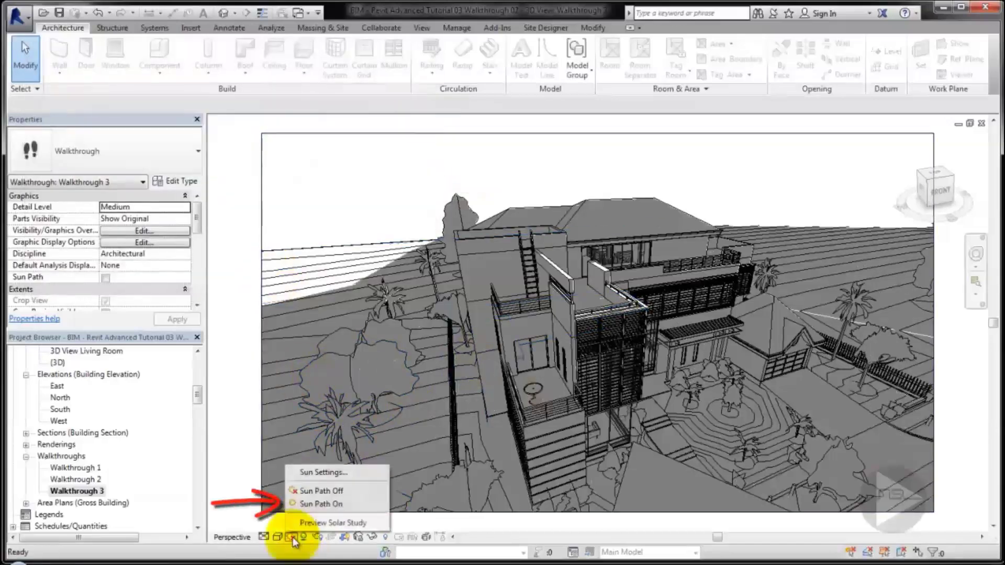
pyautogui.click(314, 503)
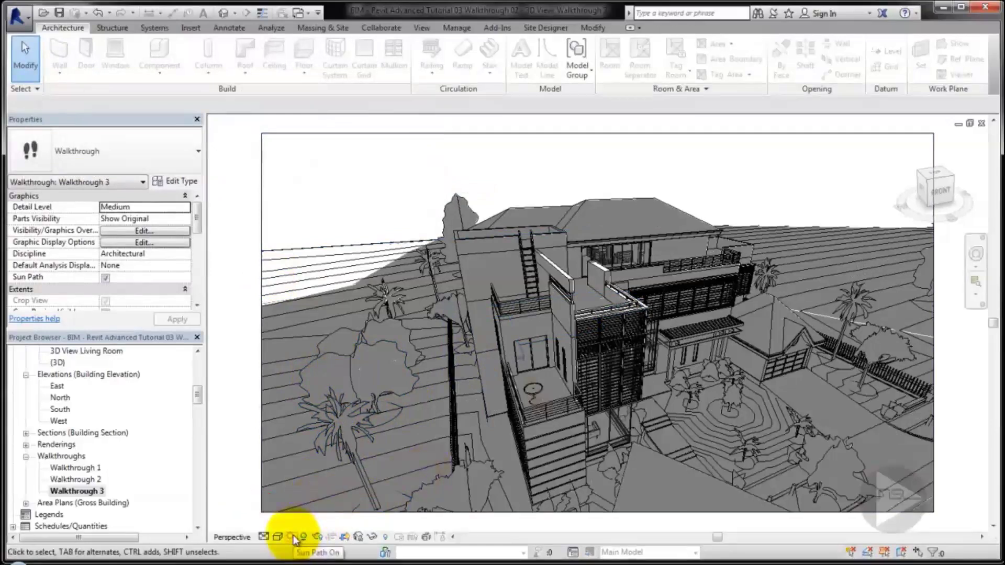
pyautogui.click(293, 535)
pyautogui.click(308, 523)
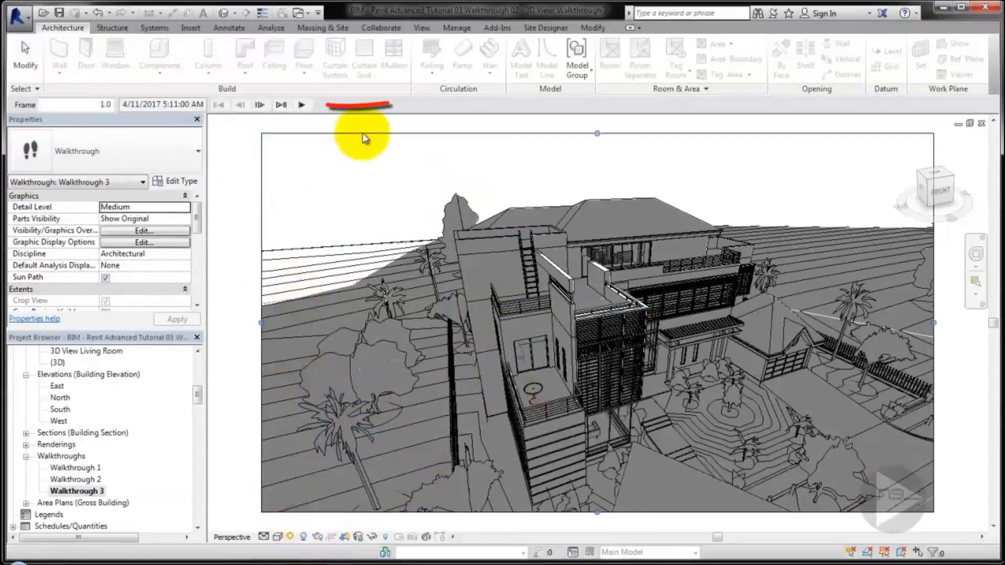
pyautogui.click(301, 106)
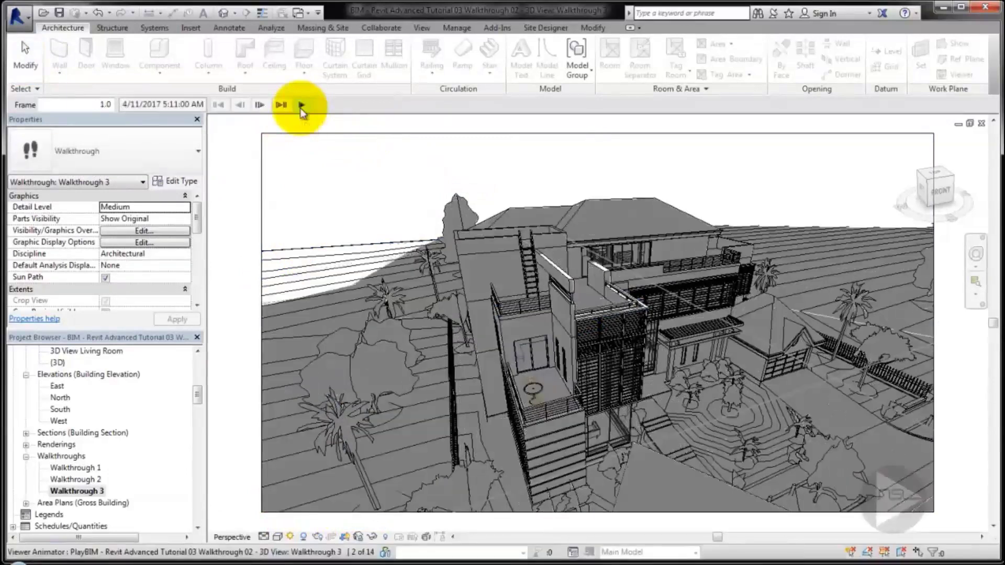
pyautogui.click(301, 108)
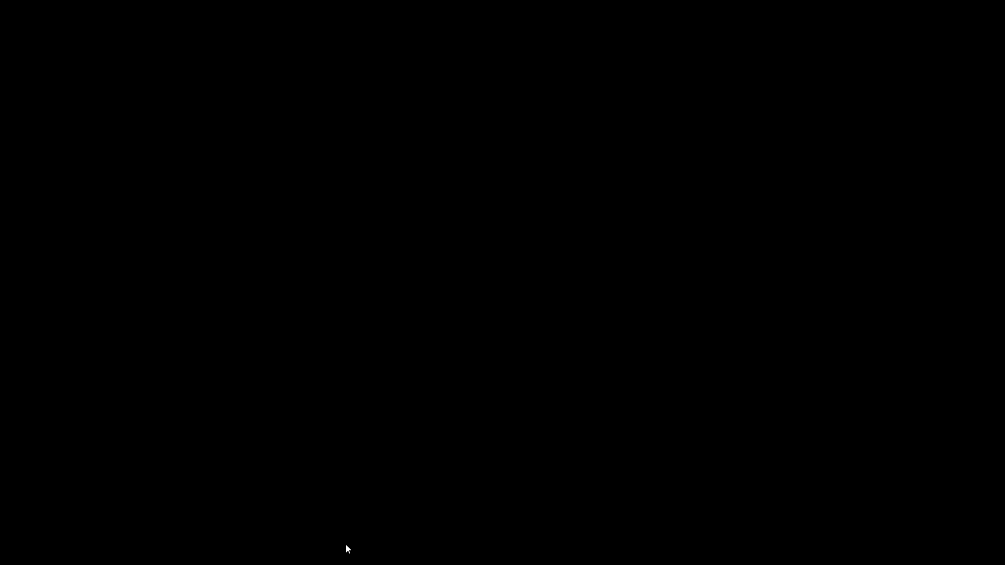
pyautogui.click(345, 545)
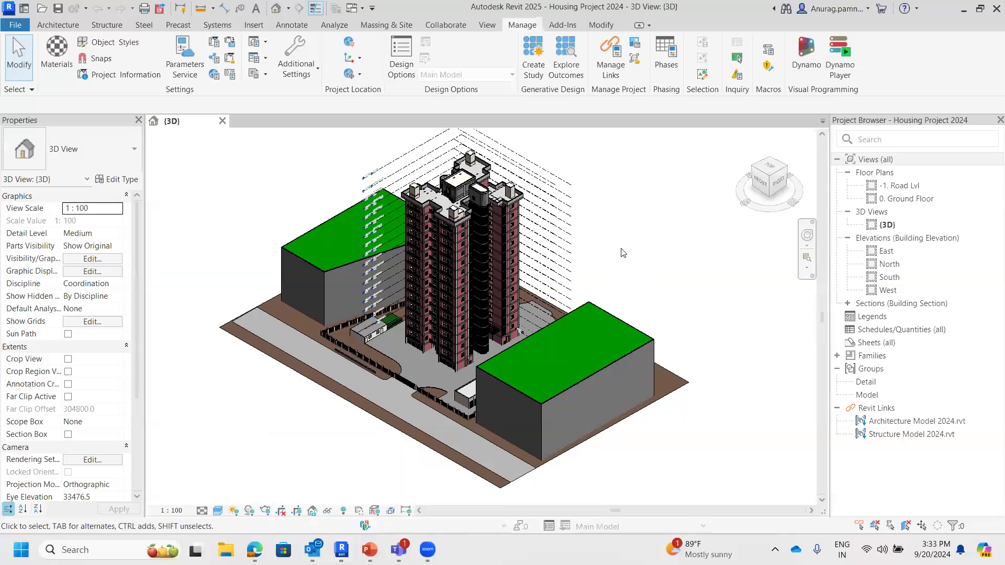
pyautogui.moveTo(608, 246); pyautogui.dragTo(612, 251, button='middle')
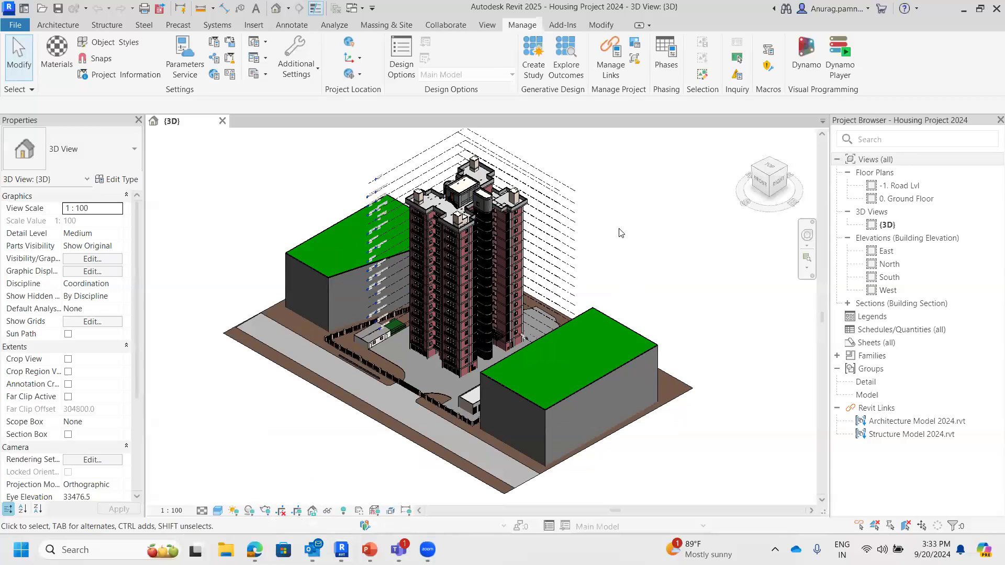
pyautogui.scroll(1, 622, 233)
pyautogui.scroll(-1, 634, 250)
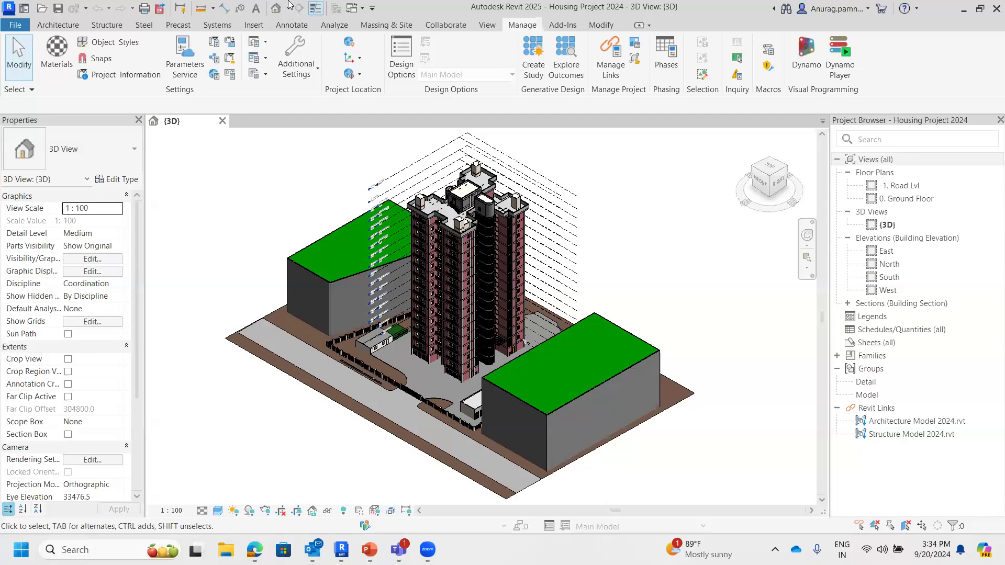
# - Search for Delhi, India as the project address in the location settings and choose a matching result
pyautogui.click(349, 41)
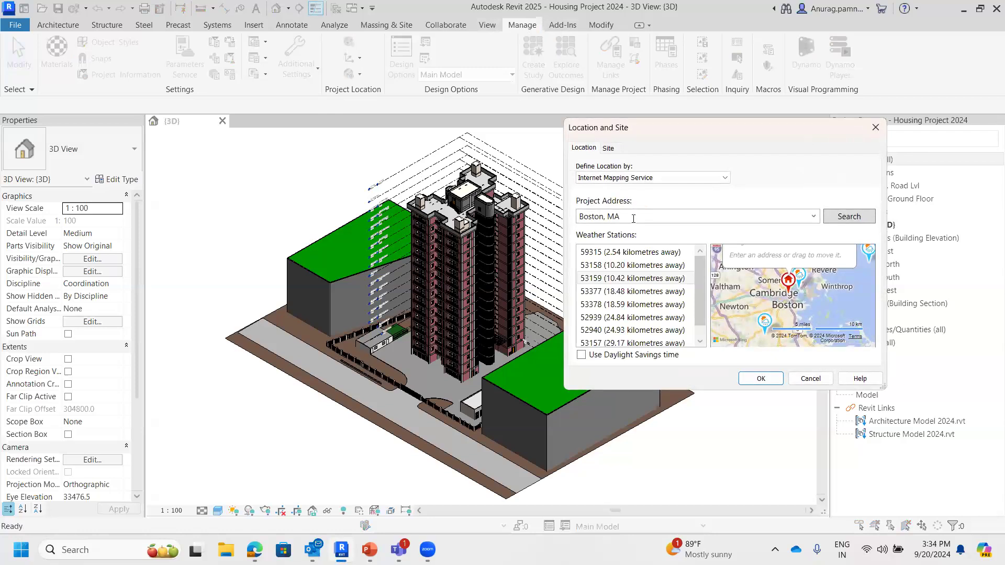
pyautogui.tripleClick(633, 219)
pyautogui.write('Del')
pyautogui.press('Return')
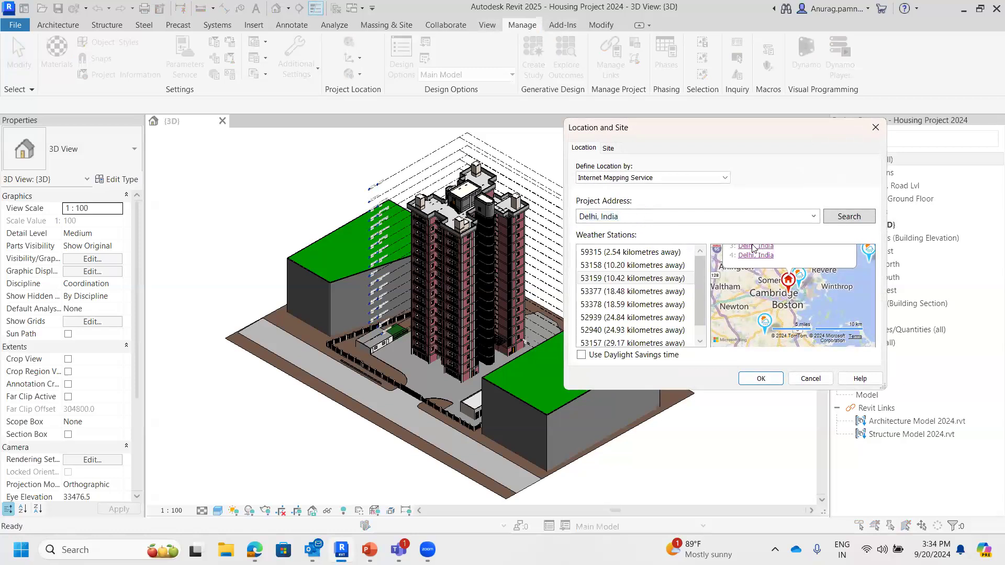
pyautogui.click(795, 299)
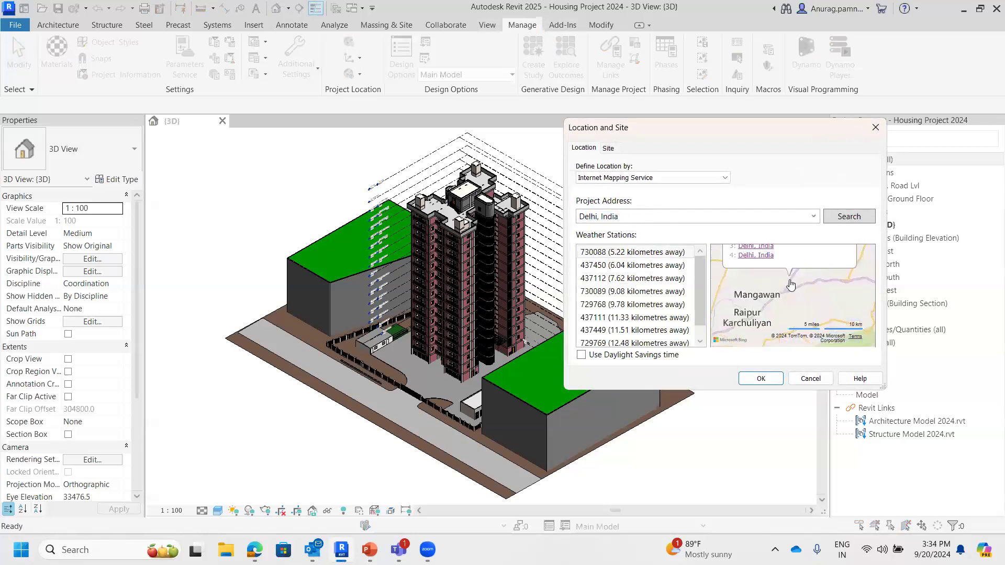
# - Move the project marker onto Delhi on the map, choose weather station 730088 and accept the location
pyautogui.scroll(3, 792, 302)
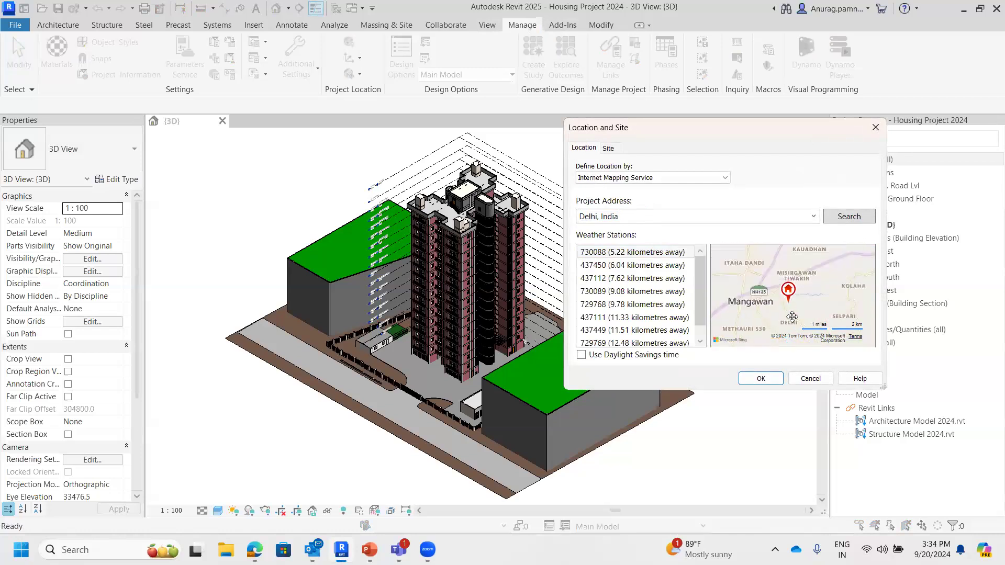
pyautogui.moveTo(761, 302); pyautogui.dragTo(756, 274)
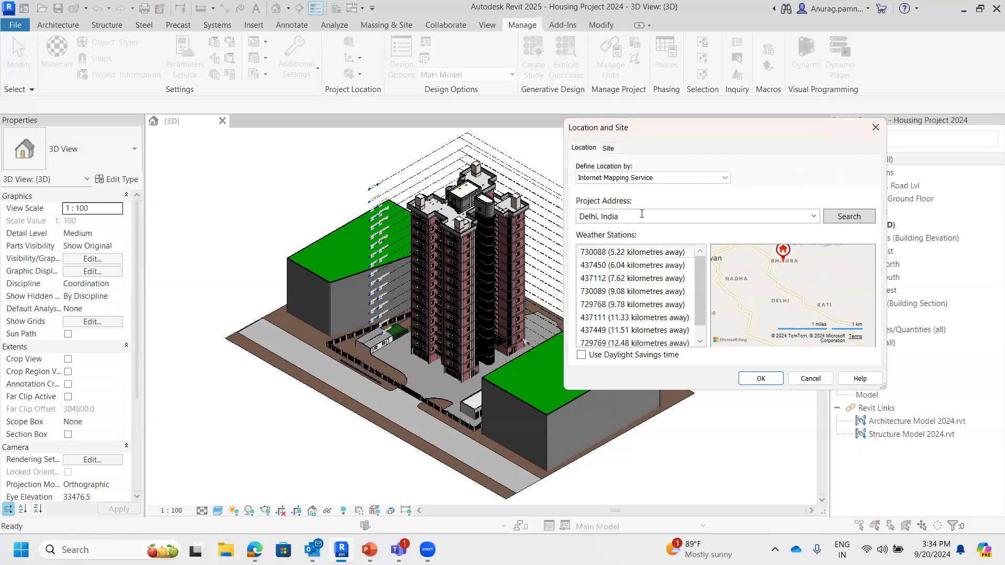
pyautogui.moveTo(787, 256); pyautogui.dragTo(783, 294)
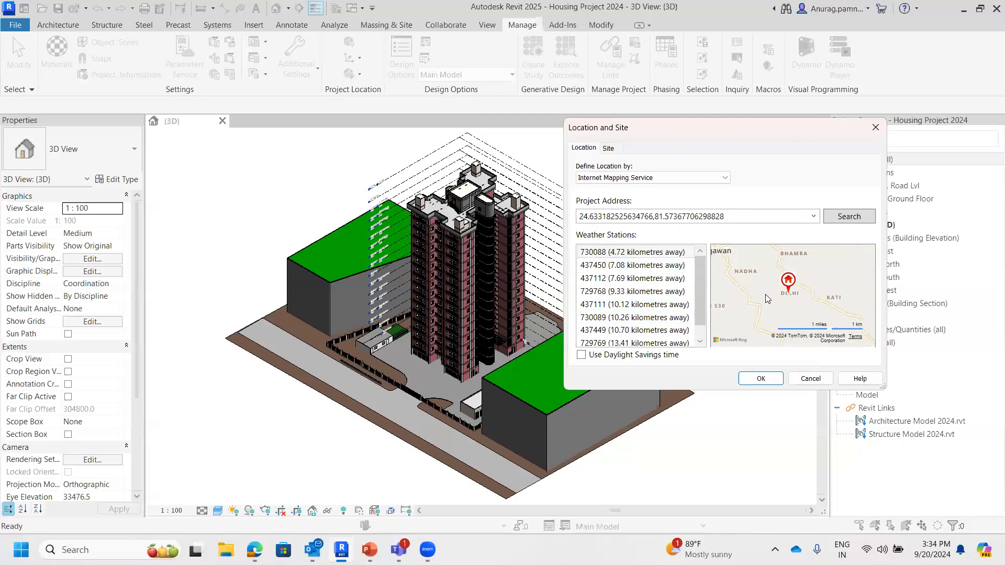
pyautogui.click(604, 253)
pyautogui.click(762, 380)
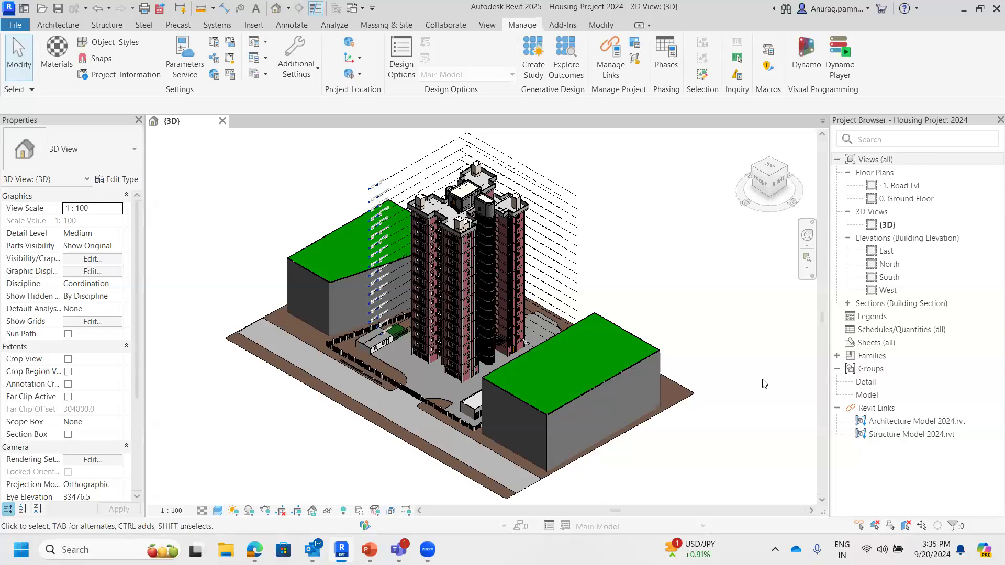
# - Display the sun path using the specified project location, date and time, and turn on shadows in the 3D view
pyautogui.click(234, 513)
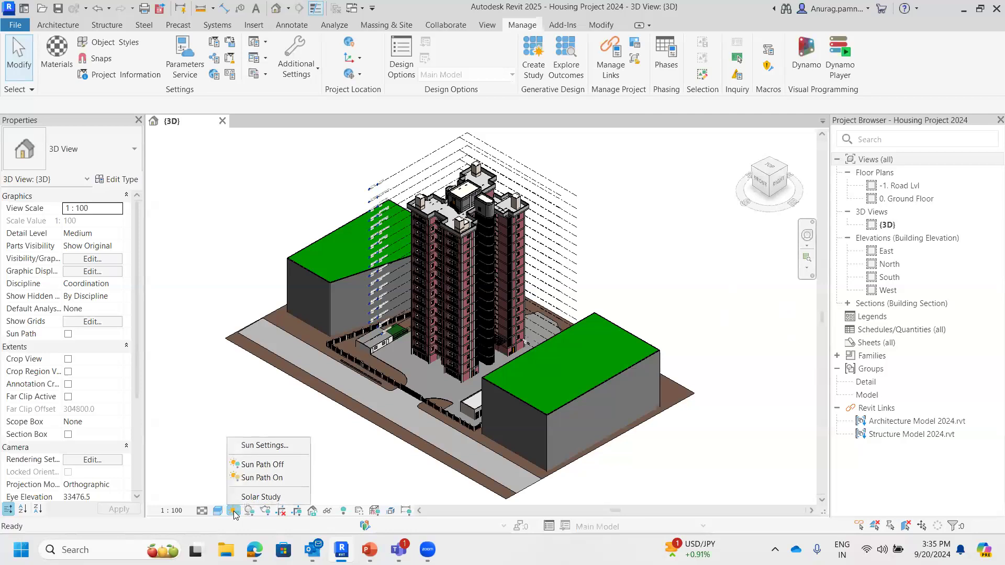
pyautogui.click(261, 478)
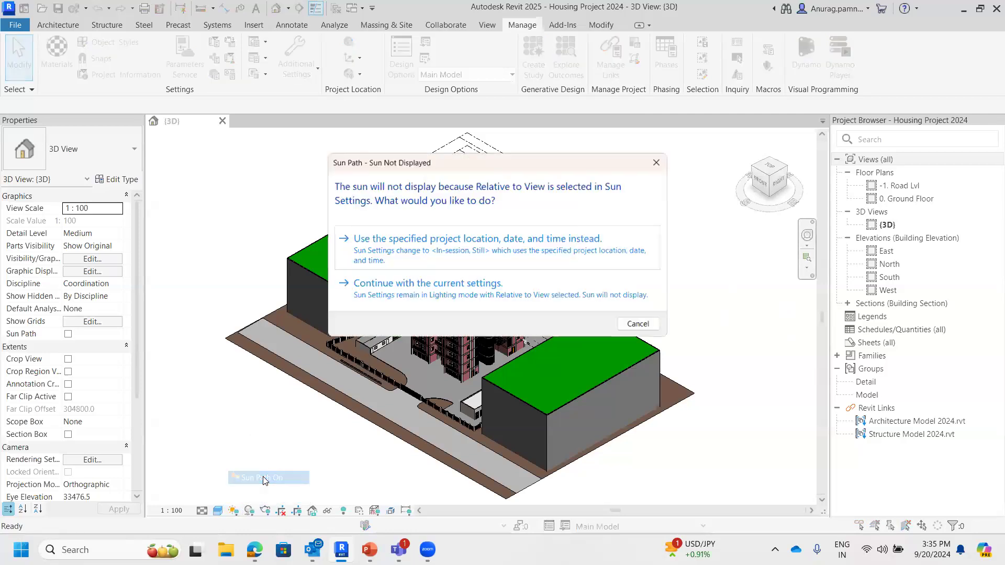
pyautogui.click(463, 245)
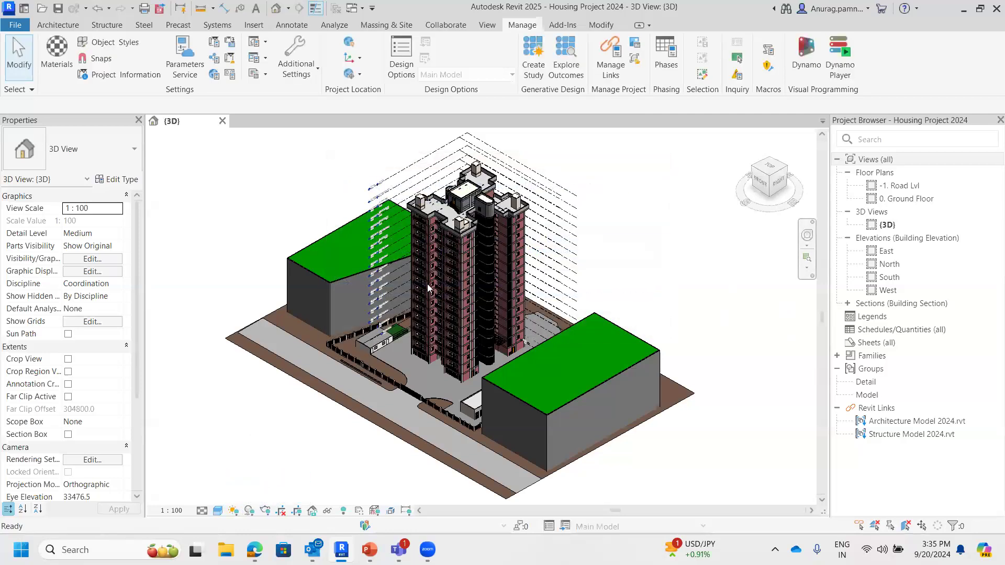
pyautogui.scroll(-2, 637, 268)
pyautogui.scroll(-3, 709, 337)
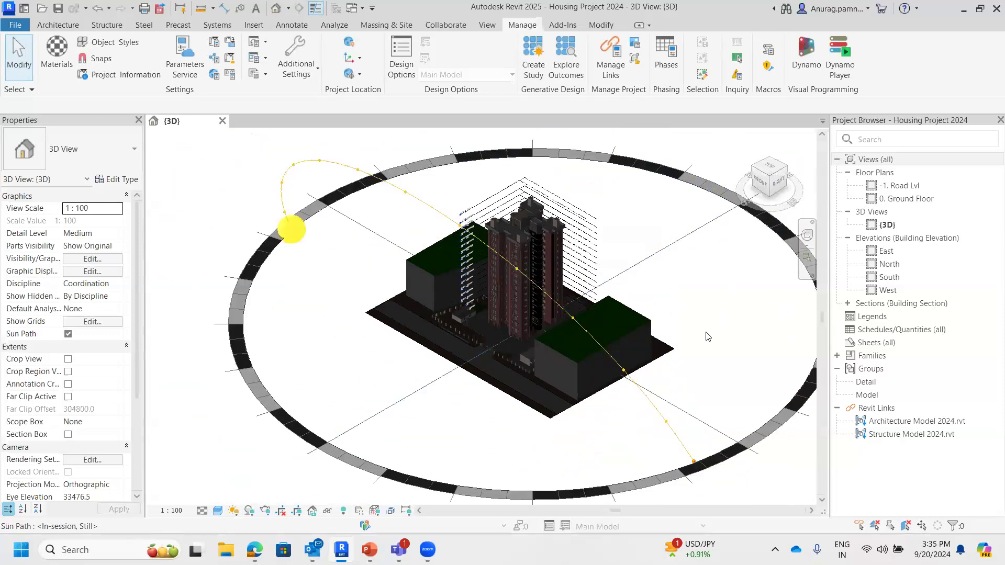
pyautogui.moveTo(709, 336); pyautogui.dragTo(591, 247, button='middle')
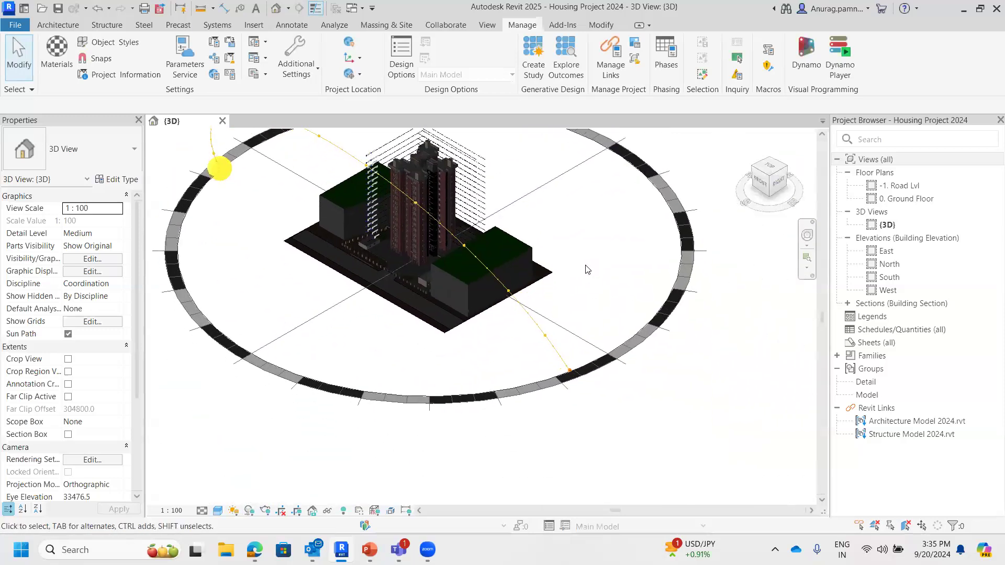
pyautogui.click(254, 513)
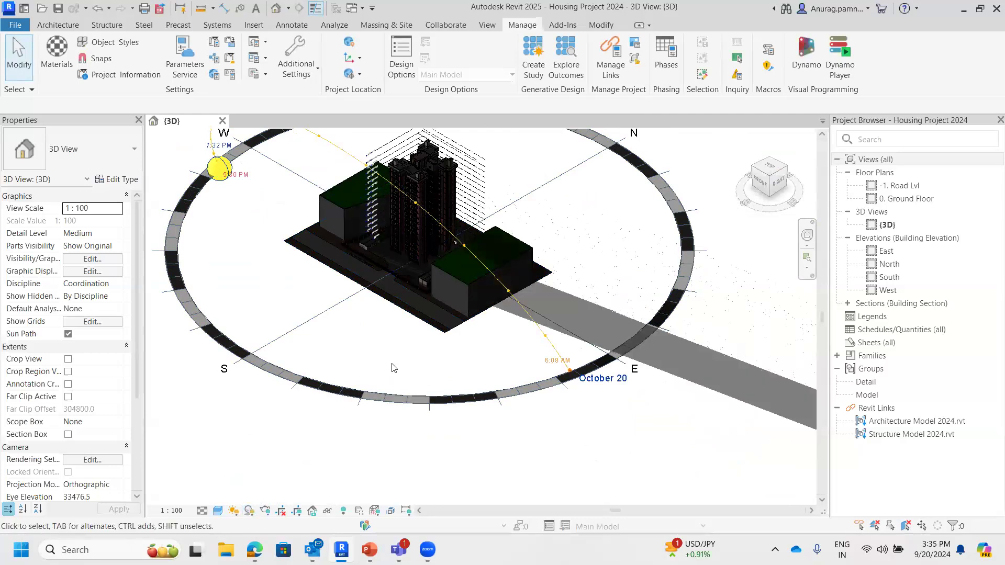
pyautogui.moveTo(414, 374); pyautogui.dragTo(440, 407, button='middle')
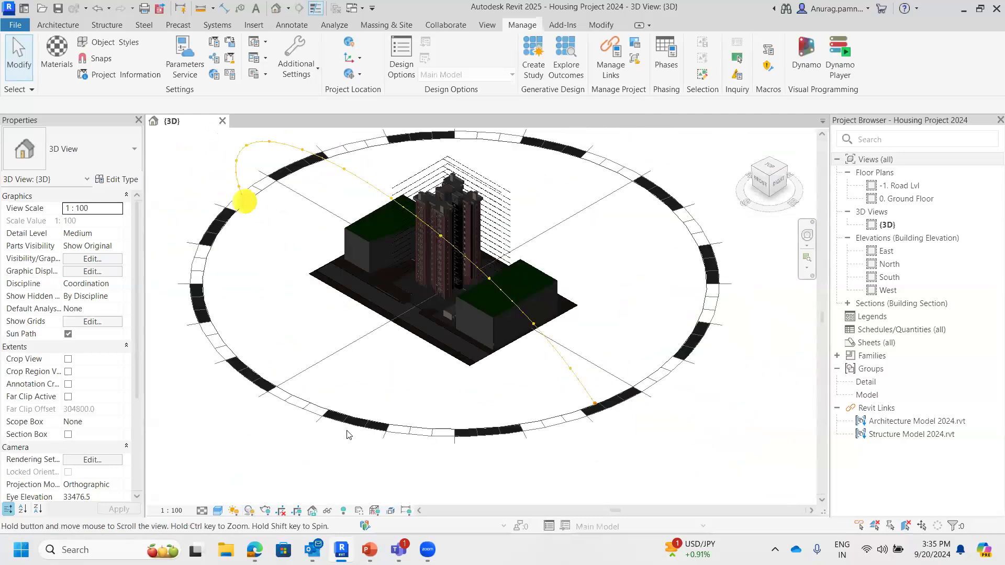
# - Open the sun settings and set the still solar study's date to 9/29/2024
pyautogui.click(236, 513)
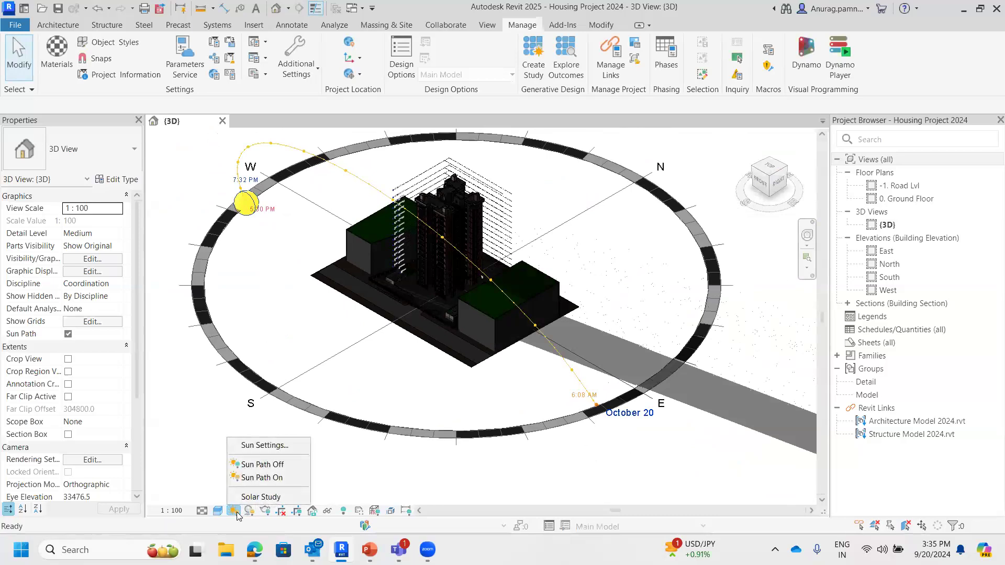
pyautogui.click(261, 446)
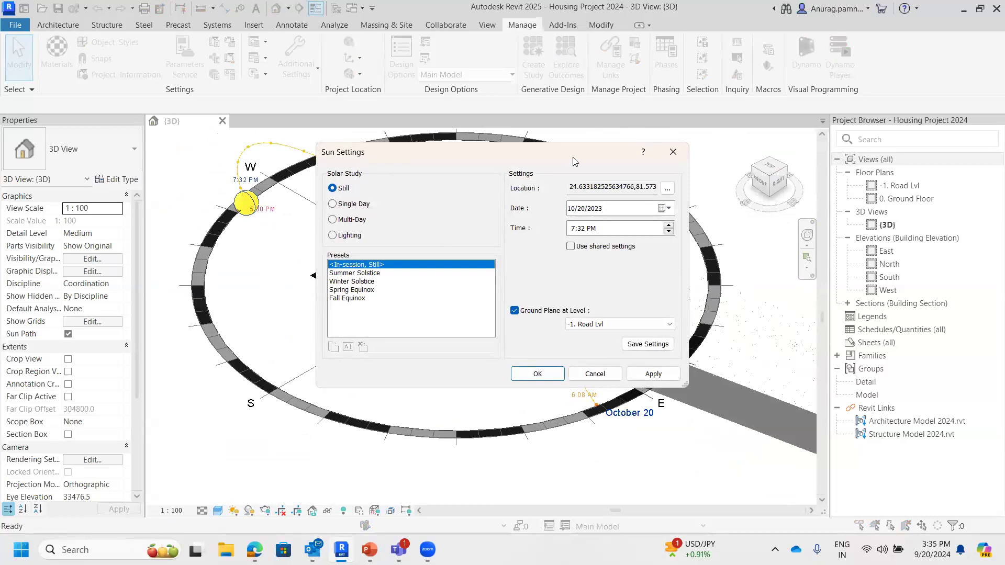
pyautogui.click(601, 211)
pyautogui.click(582, 209)
pyautogui.click(571, 210)
pyautogui.click(597, 210)
pyautogui.write('2024')
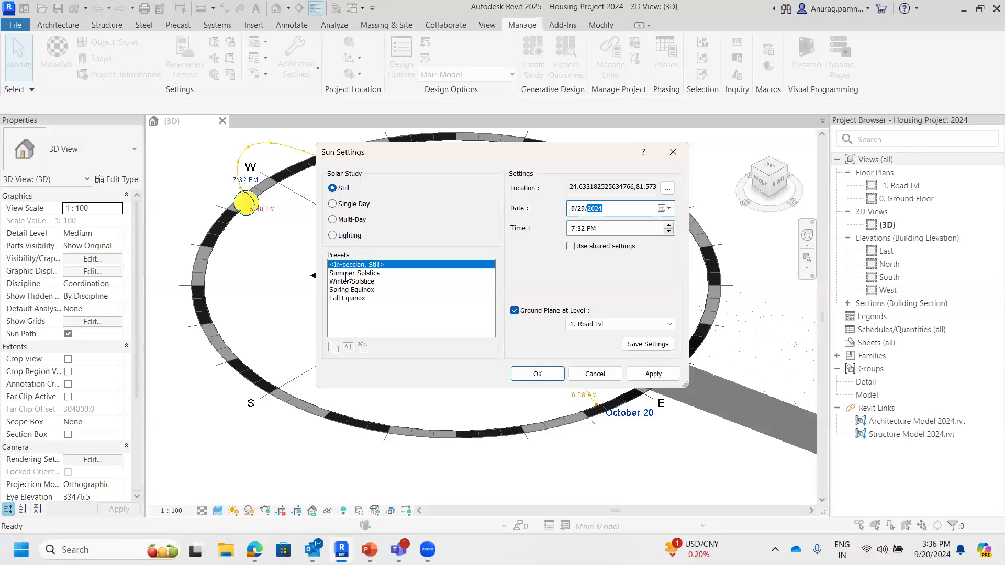
# - Switch to a single-day solar study and set its time range from 11:00 AM to 4:00 PM
pyautogui.click(332, 203)
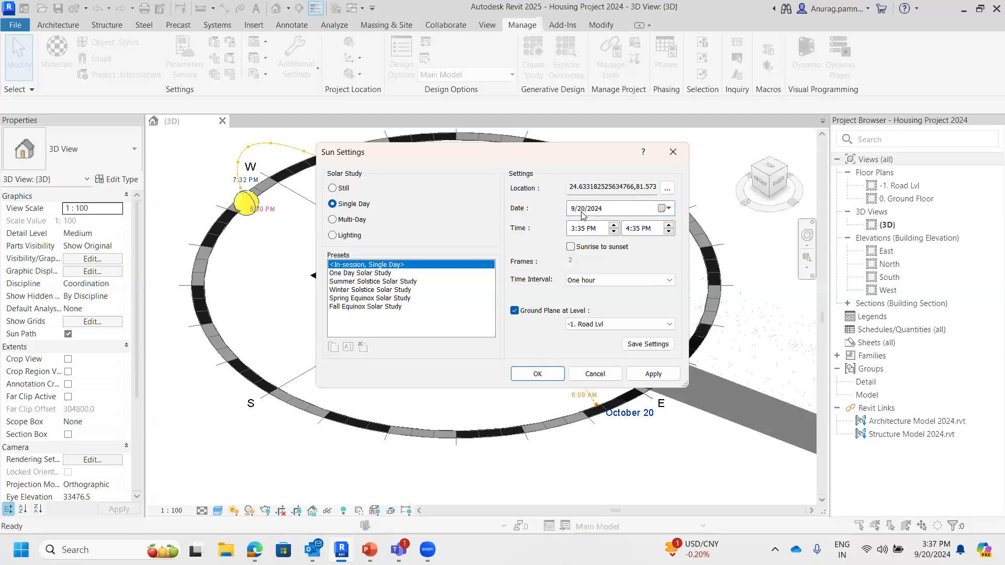
pyautogui.click(576, 231)
pyautogui.write('11')
pyautogui.click(582, 229)
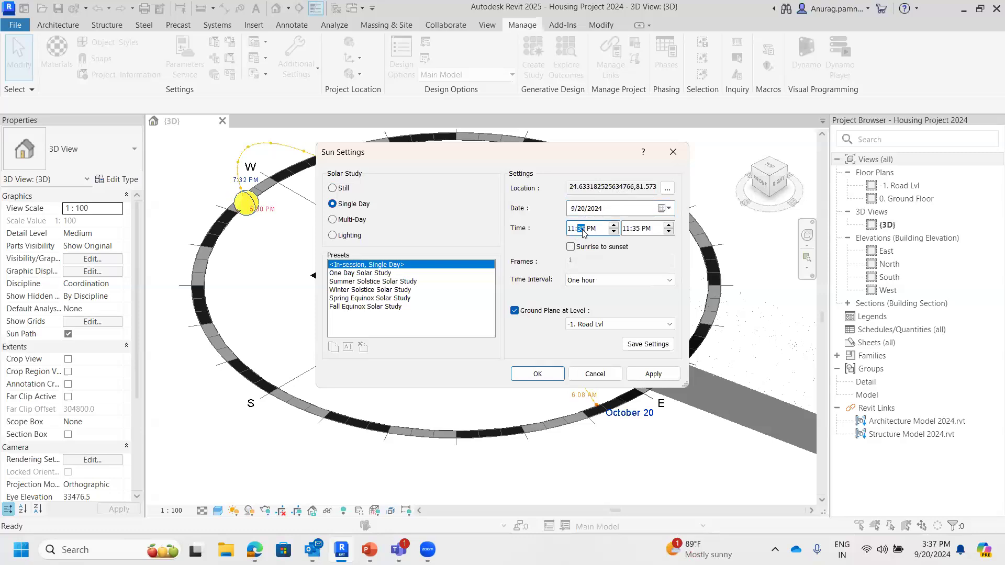
pyautogui.write('00')
pyautogui.click(590, 228)
pyautogui.write('a')
pyautogui.click(627, 229)
pyautogui.write('4')
pyautogui.click(635, 229)
pyautogui.write('00')
# - Set the single-day study's time interval to 30 minutes and apply the sun settings
pyautogui.click(606, 281)
pyautogui.click(603, 342)
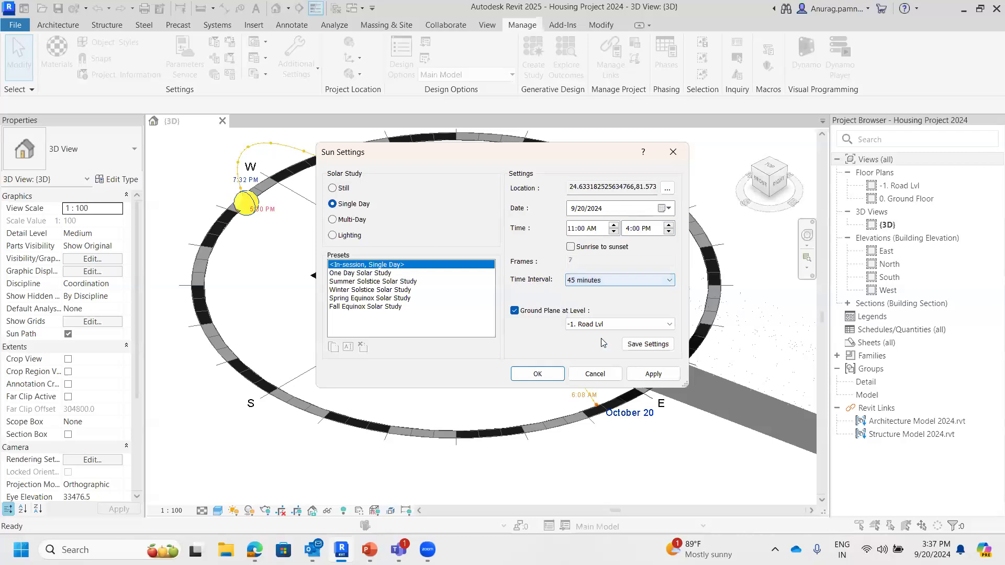
pyautogui.click(601, 282)
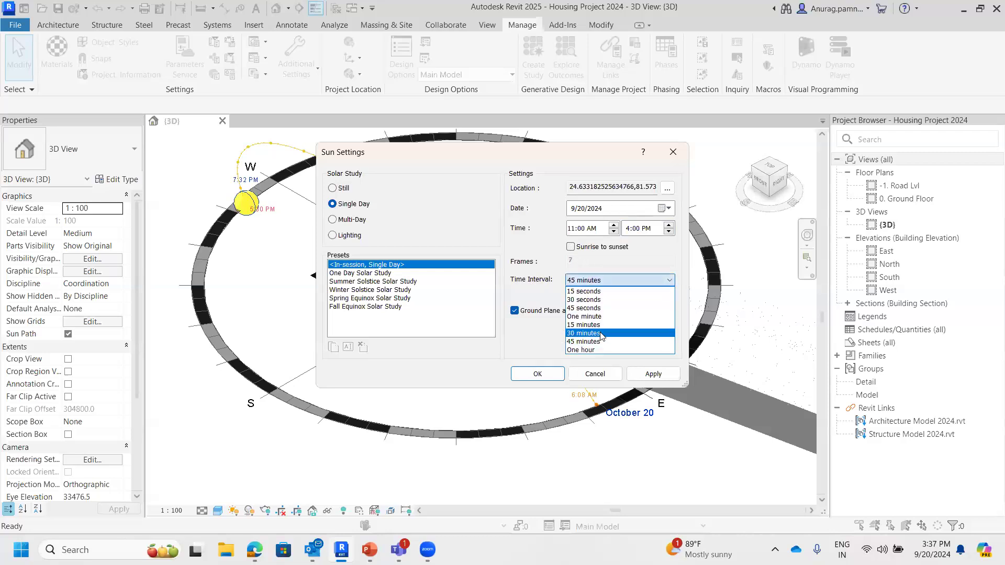
pyautogui.click(601, 333)
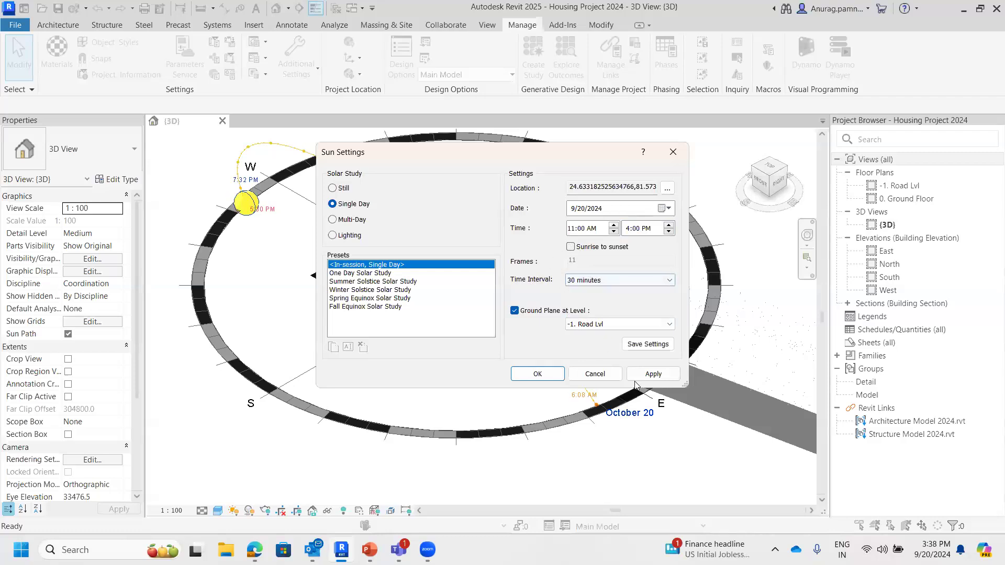
pyautogui.click(651, 375)
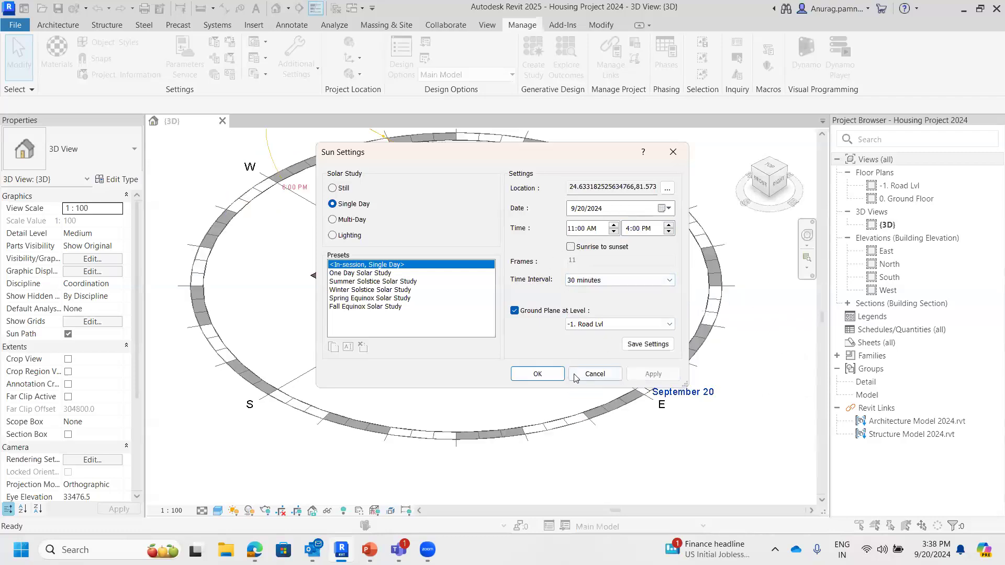
# - Confirm the single-day sun settings and move the sun along its path to 11:30 AM in the 3D view
pyautogui.click(535, 374)
pyautogui.moveTo(516, 378); pyautogui.dragTo(522, 401, button='middle')
pyautogui.scroll(-2, 390, 206)
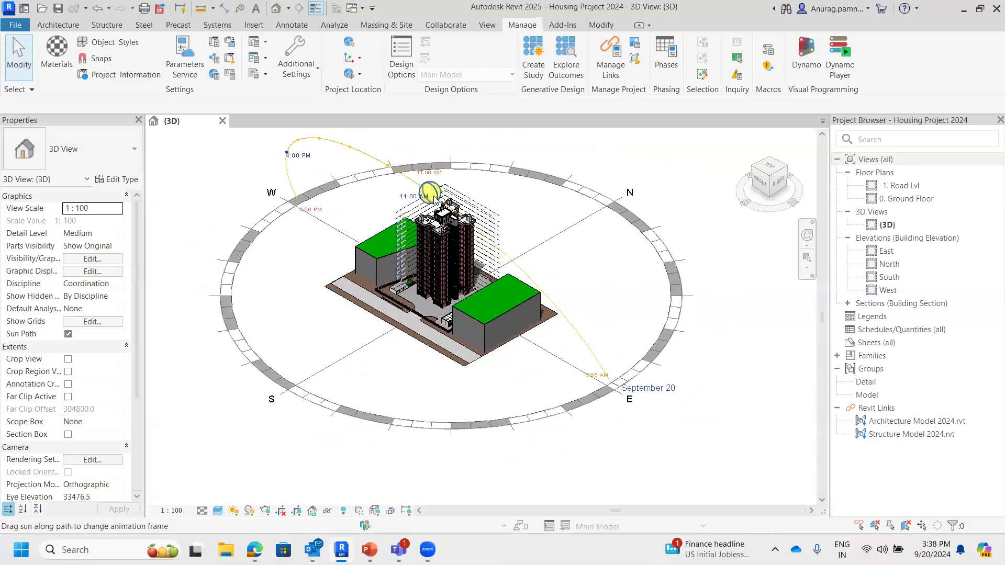
pyautogui.scroll(2, 433, 200)
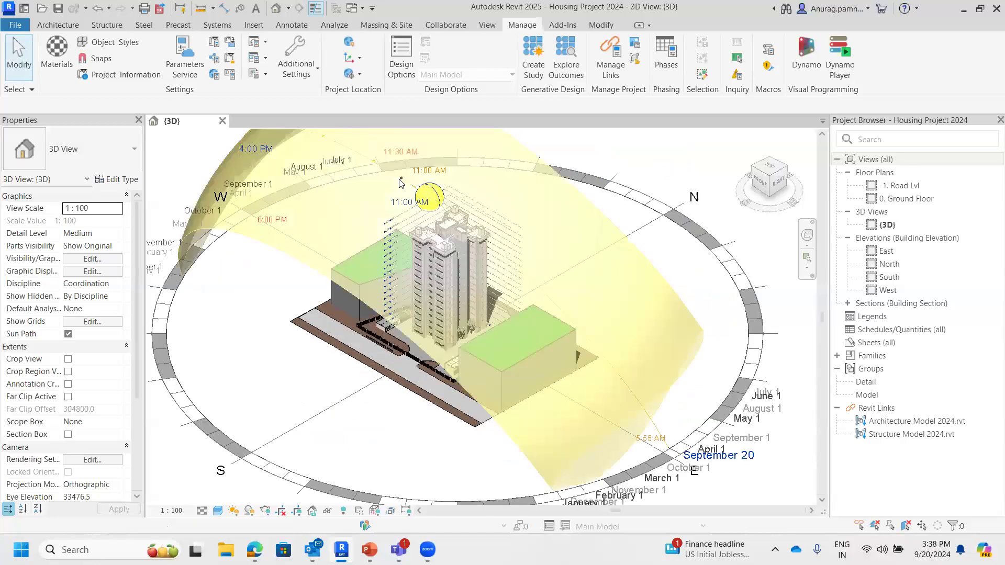
pyautogui.moveTo(429, 198); pyautogui.dragTo(400, 179)
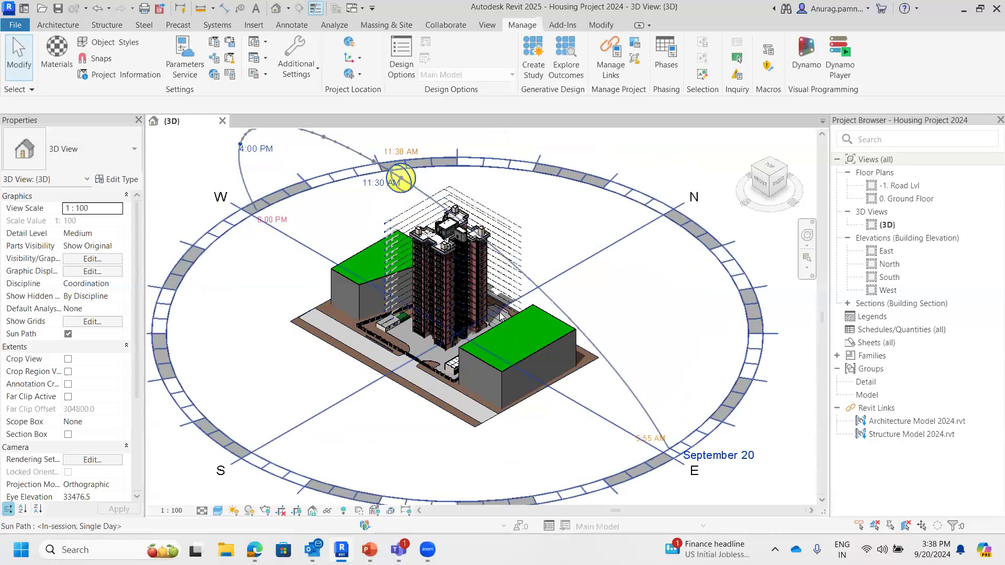
pyautogui.scroll(3, 501, 316)
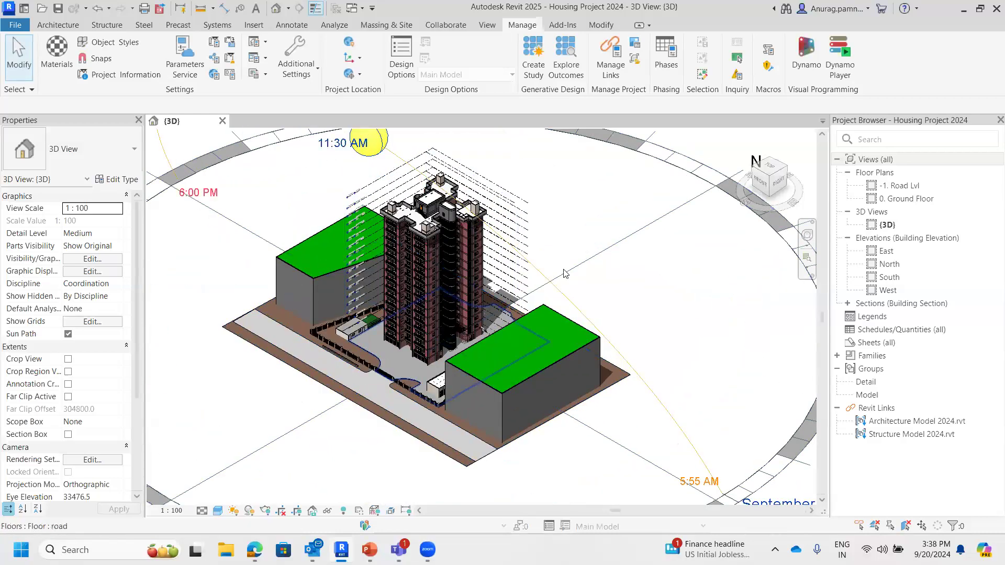
pyautogui.scroll(-3, 564, 274)
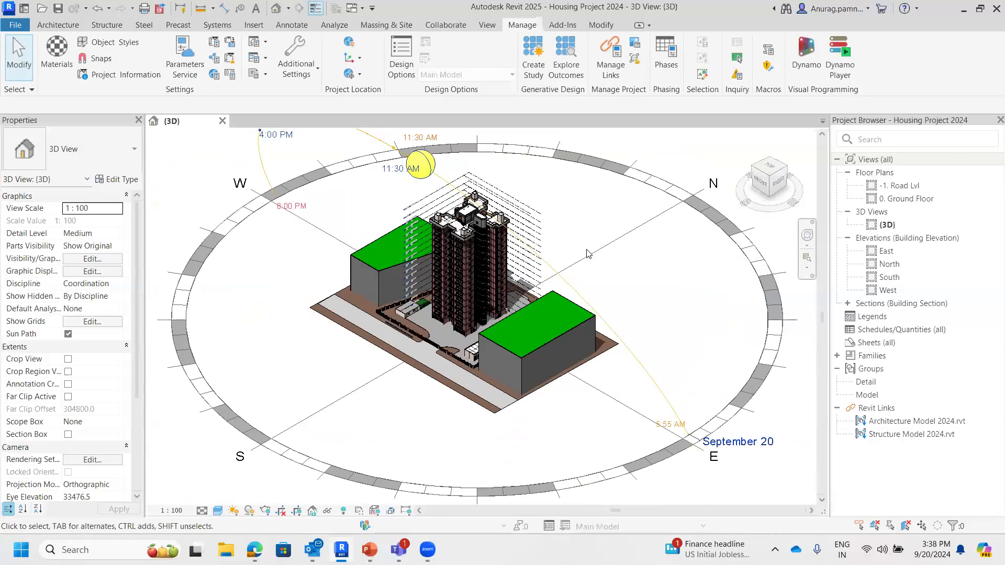
pyautogui.scroll(-1, 592, 262)
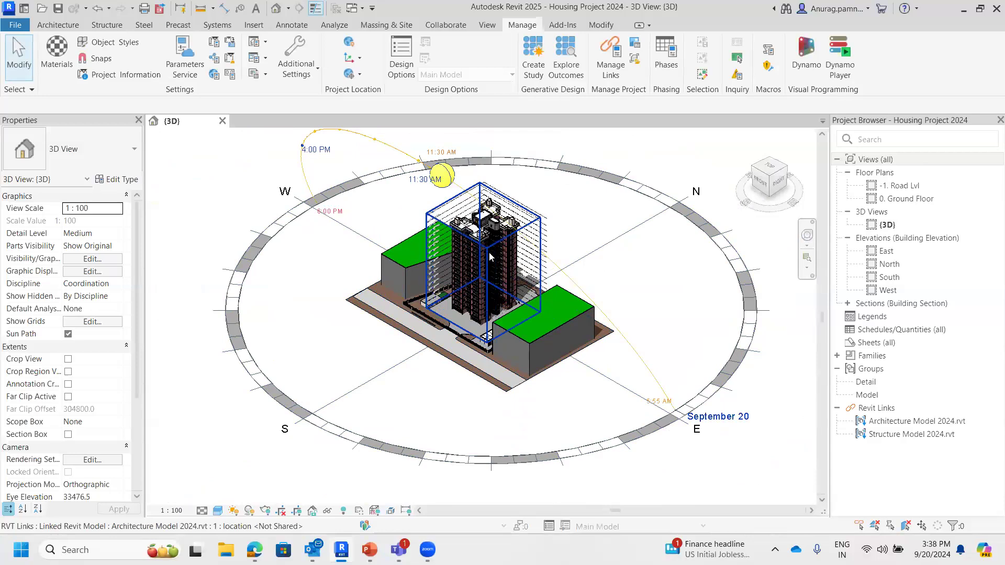
pyautogui.scroll(-1, 491, 256)
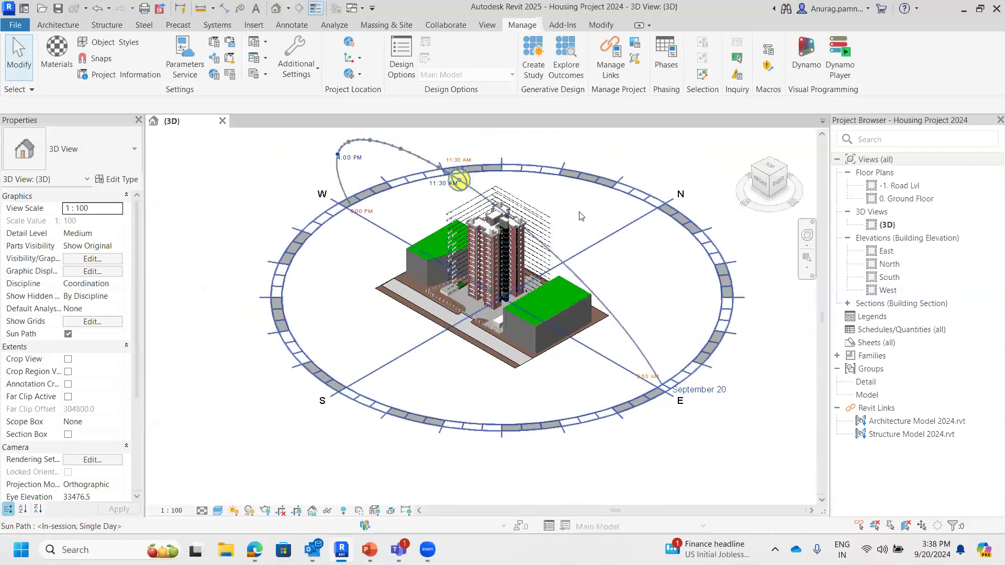
pyautogui.scroll(1, 579, 215)
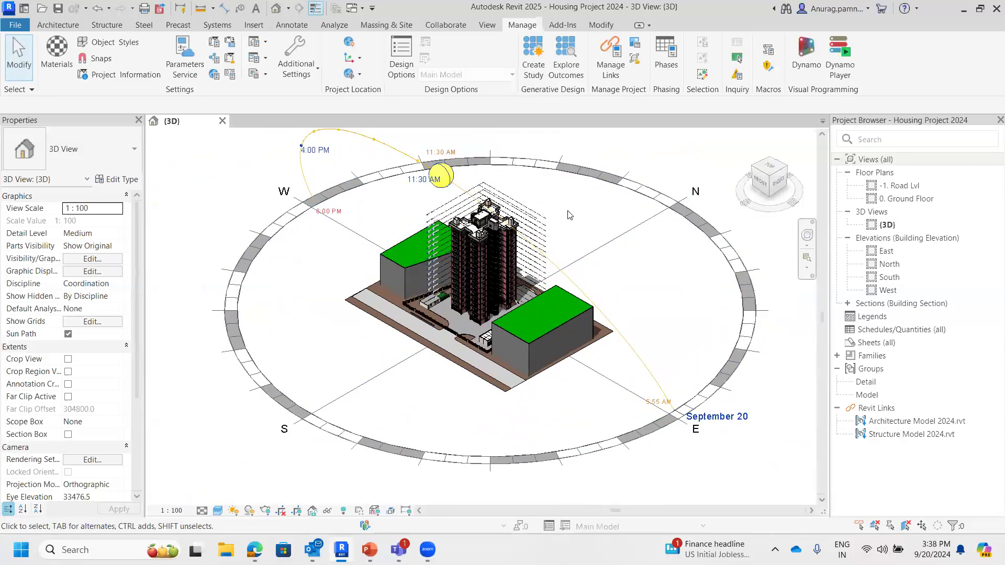
# - Open the solar study, compare the One Day Solar Study preset with the in-session single-day one, and play the in-session preview
pyautogui.click(234, 511)
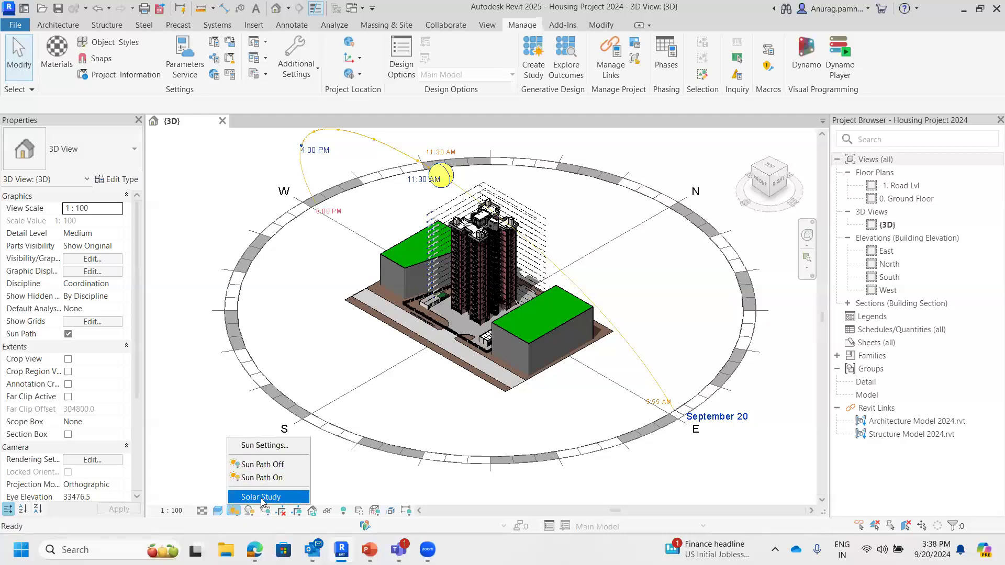
pyautogui.click(261, 497)
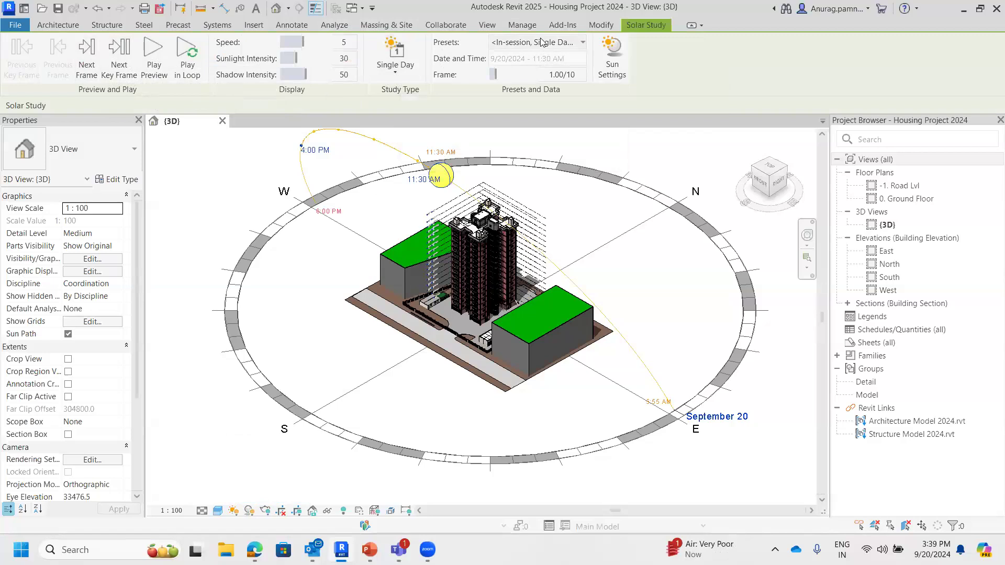
pyautogui.click(574, 46)
pyautogui.click(553, 73)
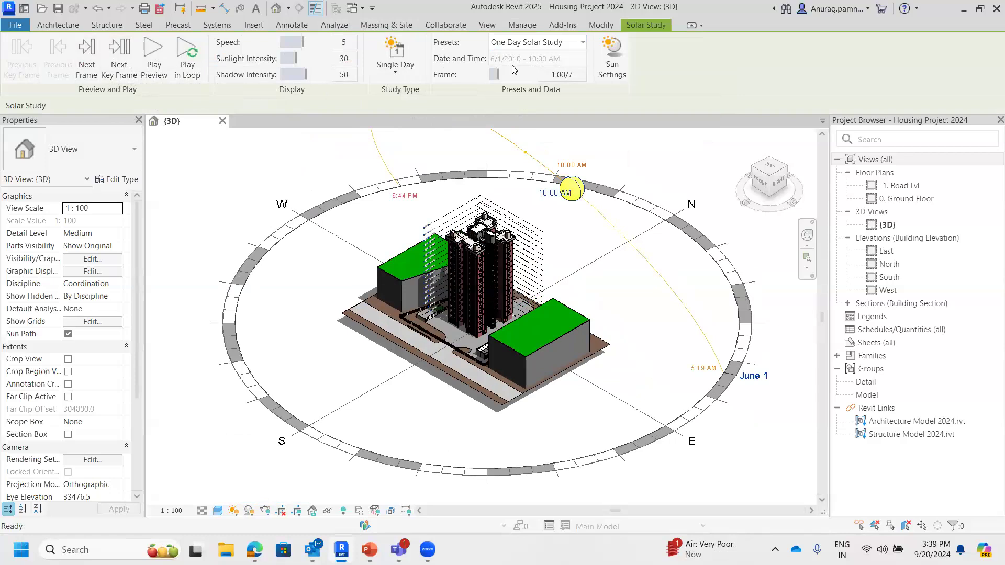
pyautogui.click(573, 46)
pyautogui.click(553, 58)
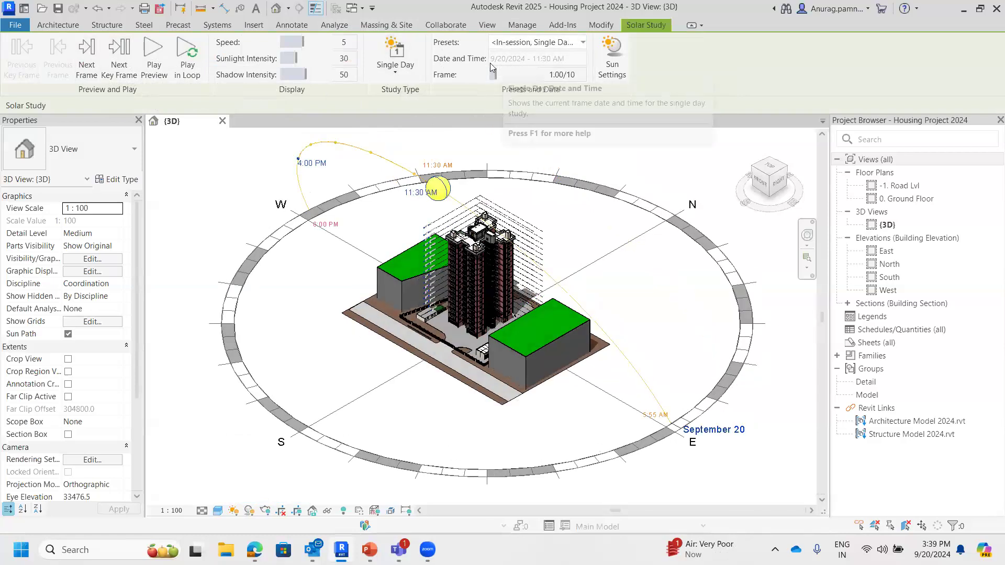
pyautogui.click(153, 47)
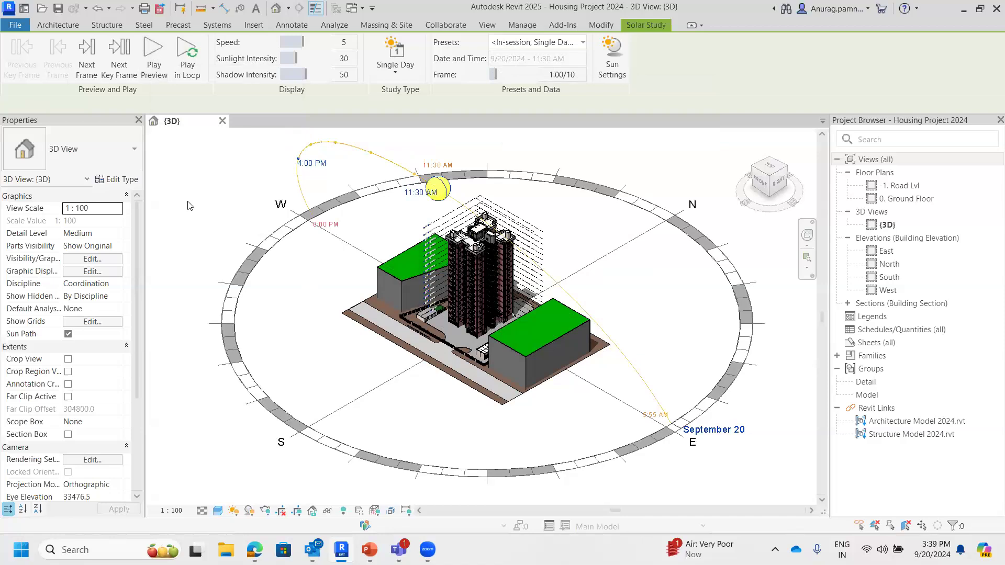
pyautogui.click(154, 57)
# - Start a solar study animation export of all frames at 1 frame per second, including the time and date stamp
pyautogui.click(15, 26)
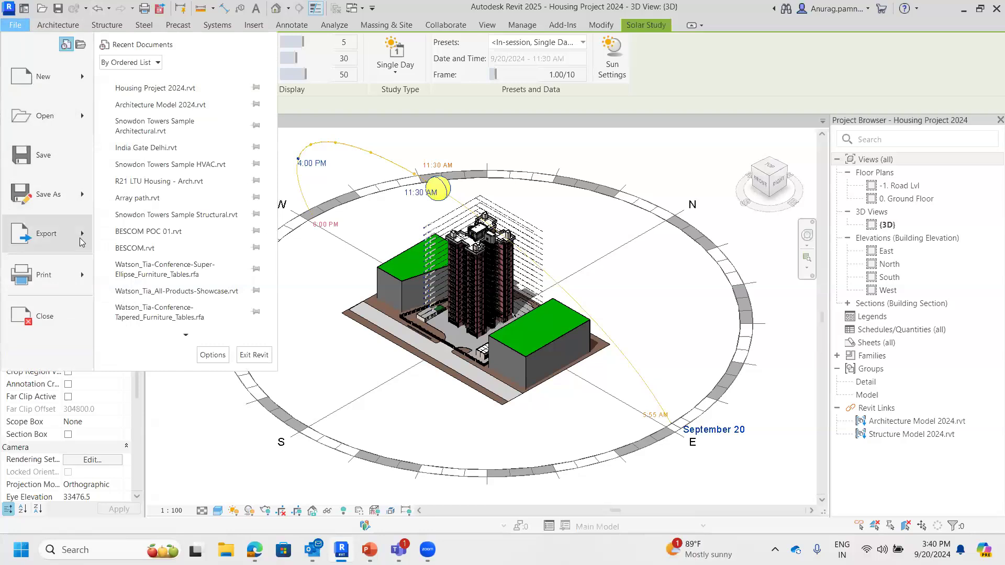
pyautogui.moveTo(79, 237)
pyautogui.click(180, 333)
pyautogui.scroll(-5, 180, 314)
pyautogui.moveTo(180, 241)
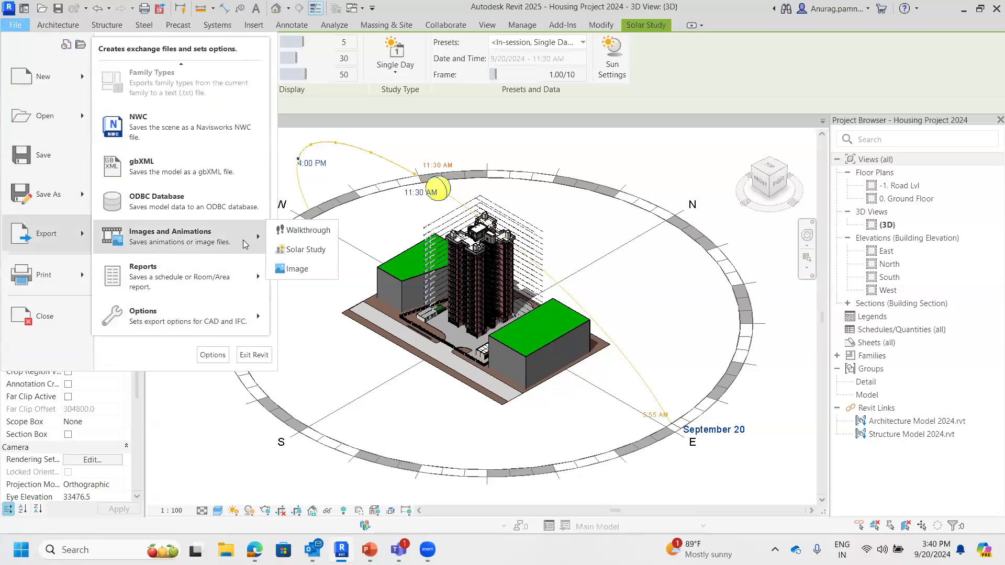
pyautogui.click(304, 250)
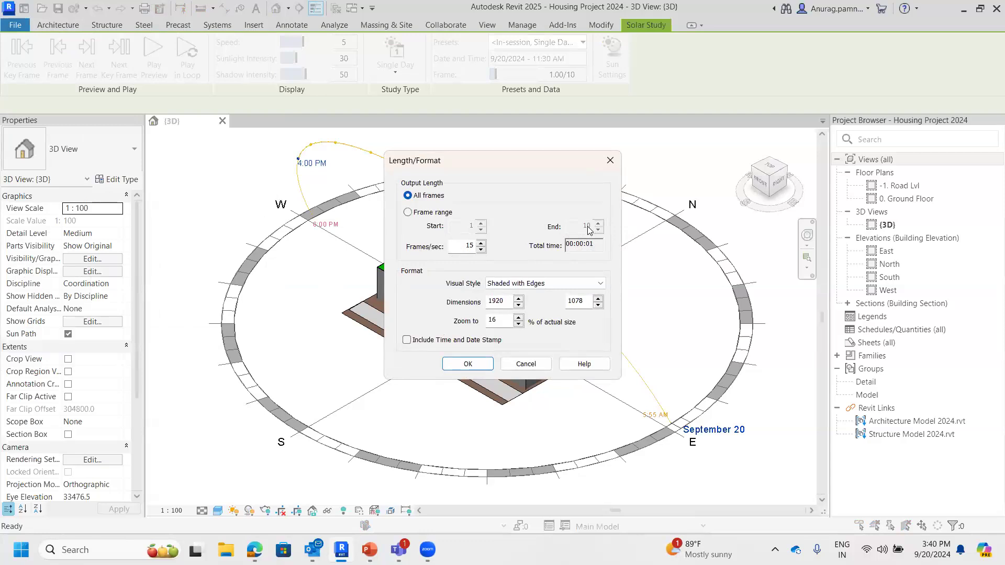
pyautogui.doubleClick(467, 246)
pyautogui.write('1')
pyautogui.click(407, 340)
pyautogui.click(466, 363)
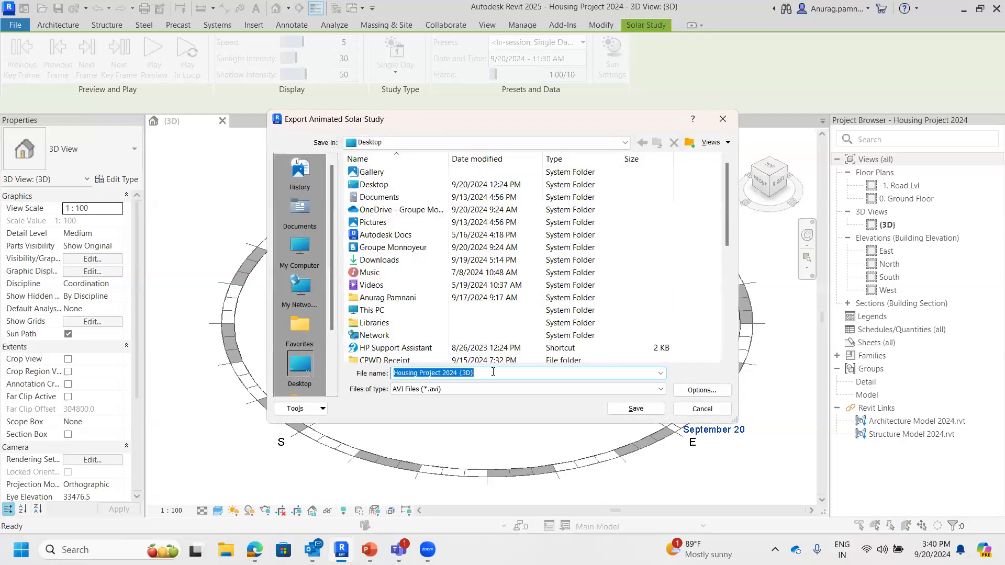
# - Save the animated solar study to the Desktop as an AVI file named v03, accepting the offered video compression
pyautogui.write('v')
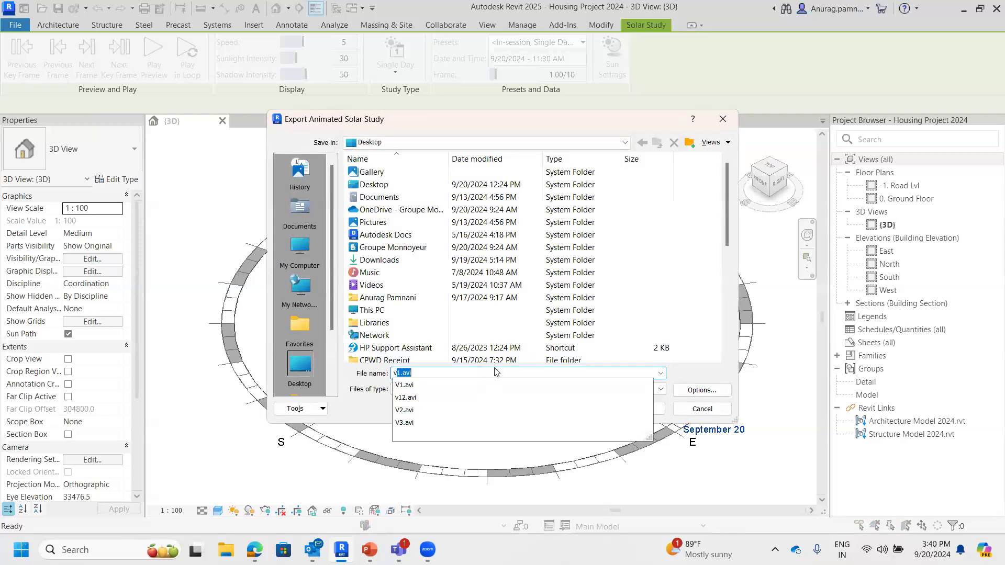
pyautogui.write('03')
pyautogui.press('Return')
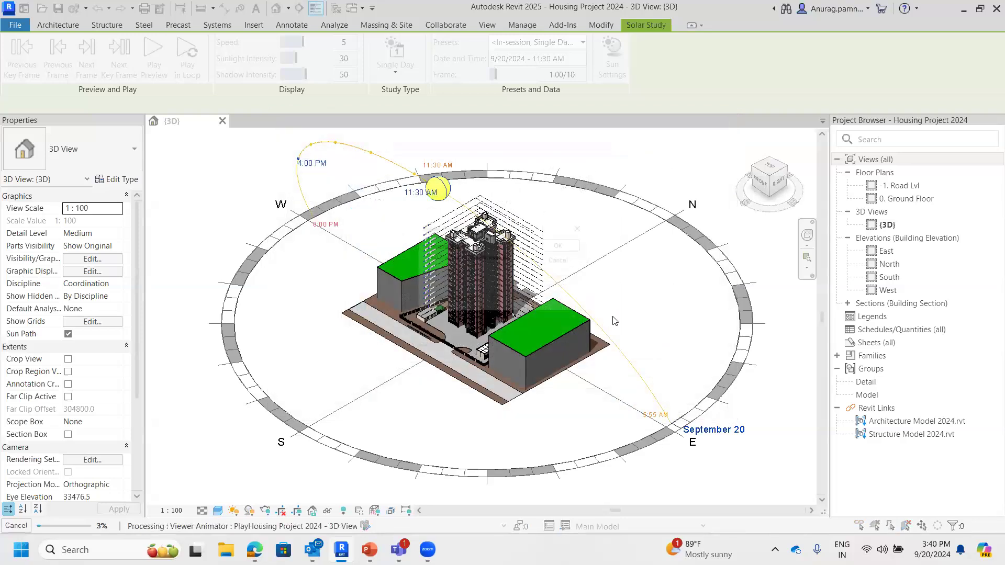
pyautogui.click(567, 243)
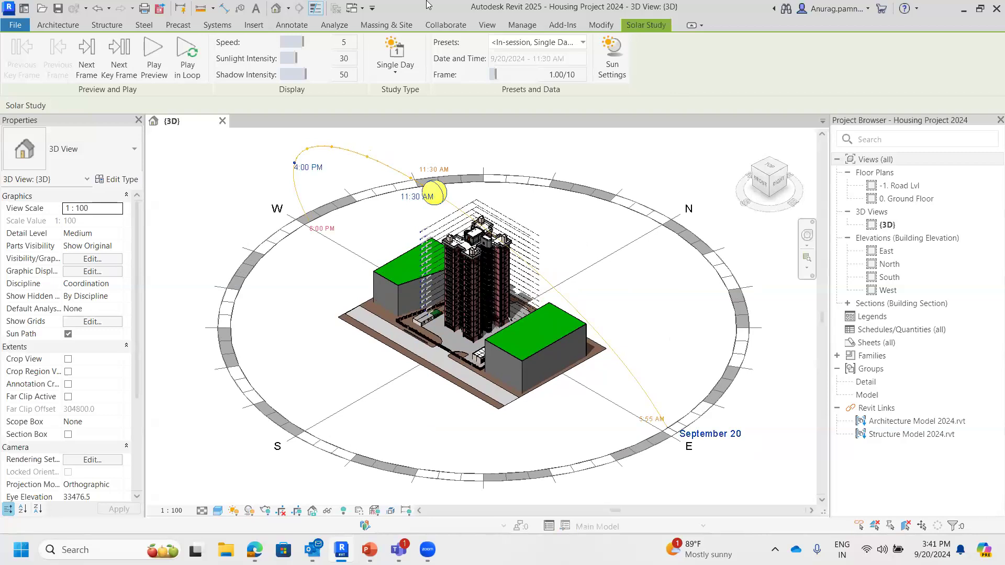
# - Switch the sun settings to a multi-day solar study with a date range from 9/20/2024 to 9/27/2024
pyautogui.moveTo(384, 246); pyautogui.dragTo(383, 257, button='middle')
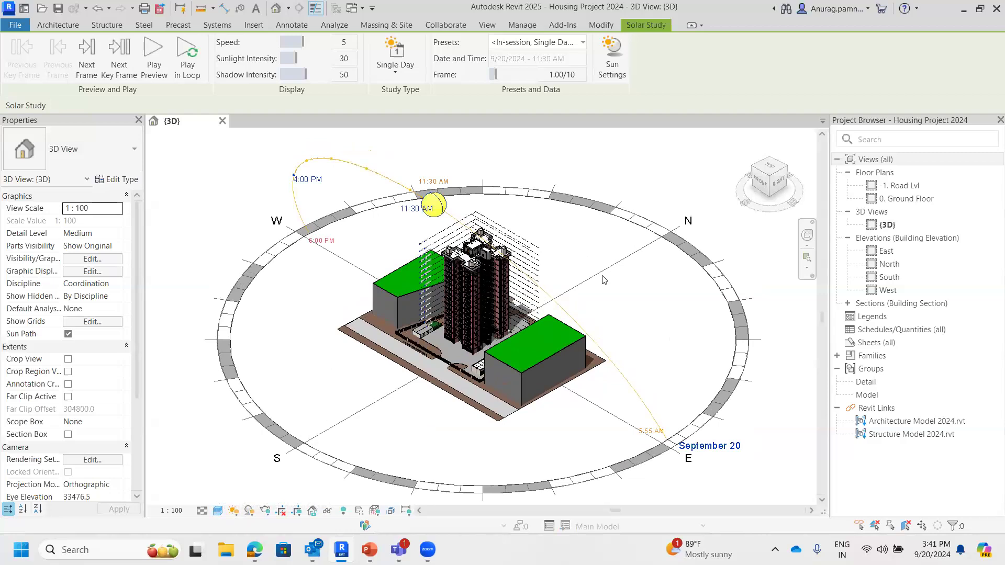
pyautogui.click(233, 516)
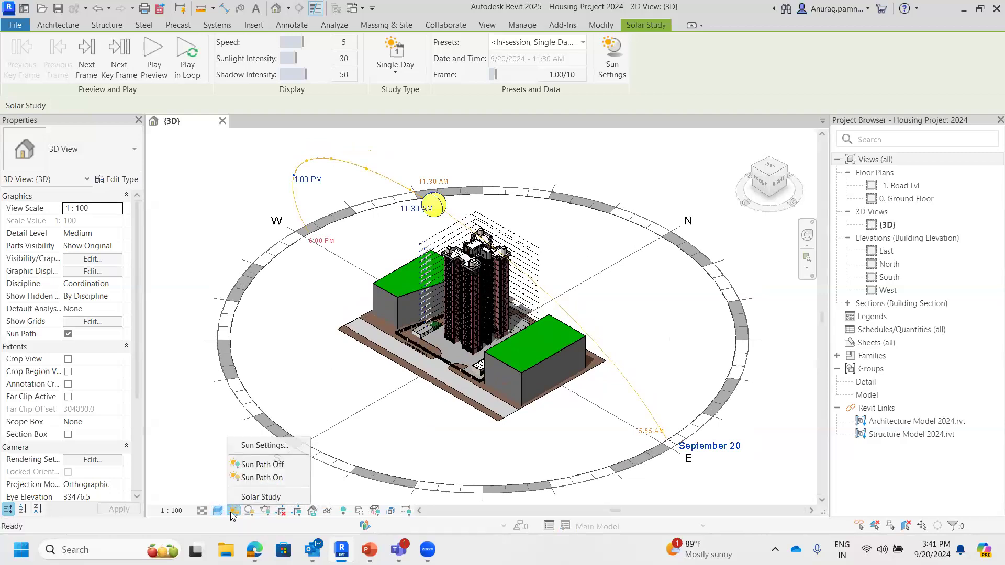
pyautogui.click(261, 445)
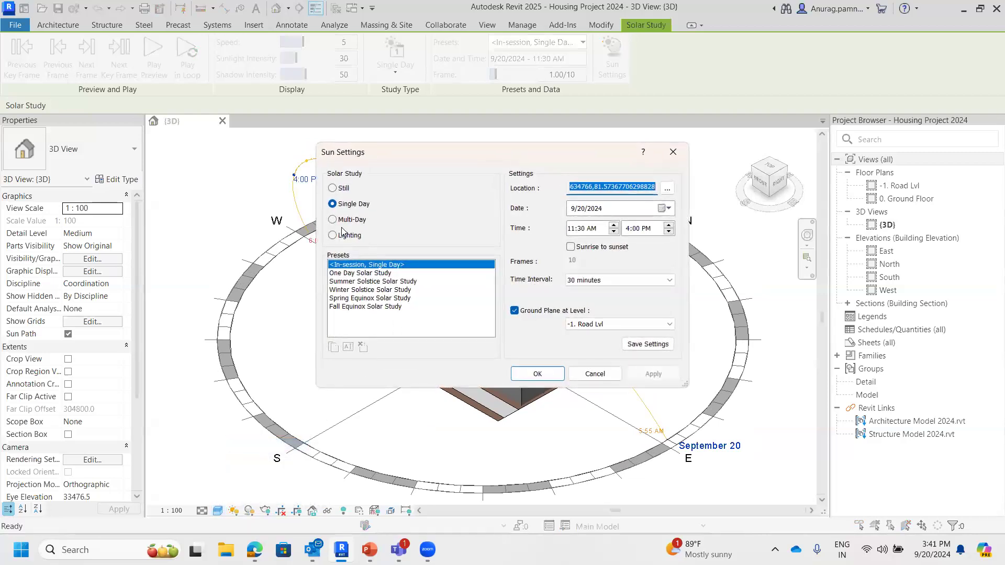
pyautogui.click(332, 221)
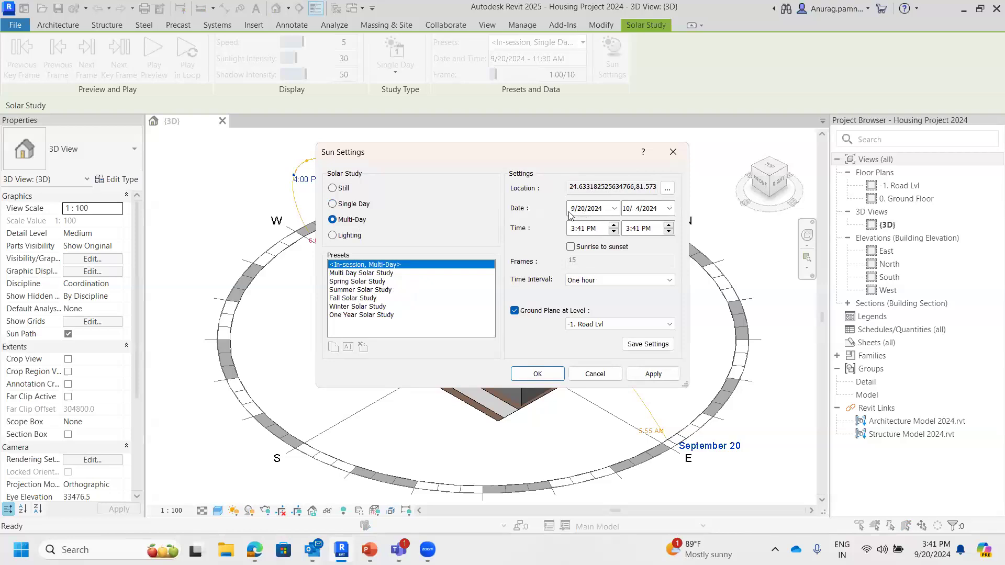
pyautogui.click(638, 211)
pyautogui.write('27')
pyautogui.click(626, 209)
pyautogui.write('9')
# - Set the multi-day study's time range from 11:00 AM to 3:00 PM
pyautogui.click(575, 229)
pyautogui.press('Left')
pyautogui.write('11')
pyautogui.click(582, 229)
pyautogui.write('00a')
pyautogui.click(628, 229)
pyautogui.write('3')
pyautogui.click(635, 229)
pyautogui.write('00')
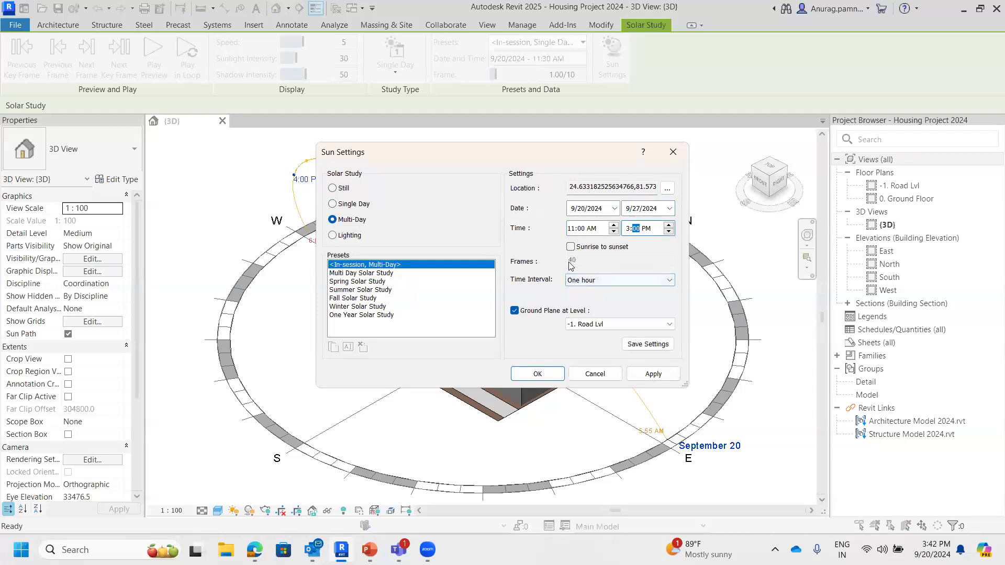
# - Set the multi-day study's time interval to one day and confirm the sun settings
pyautogui.click(606, 282)
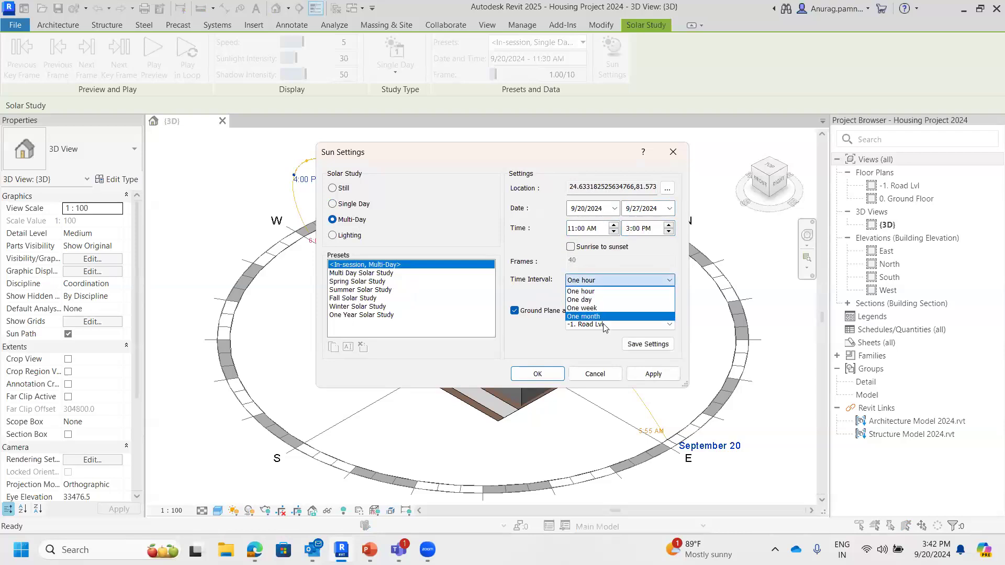
pyautogui.click(604, 317)
pyautogui.click(609, 282)
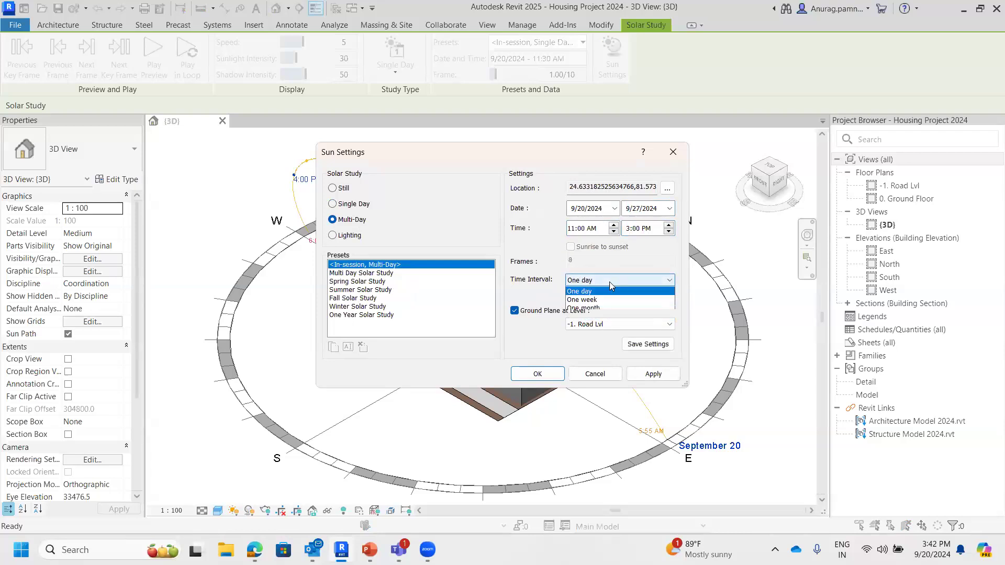
pyautogui.click(612, 295)
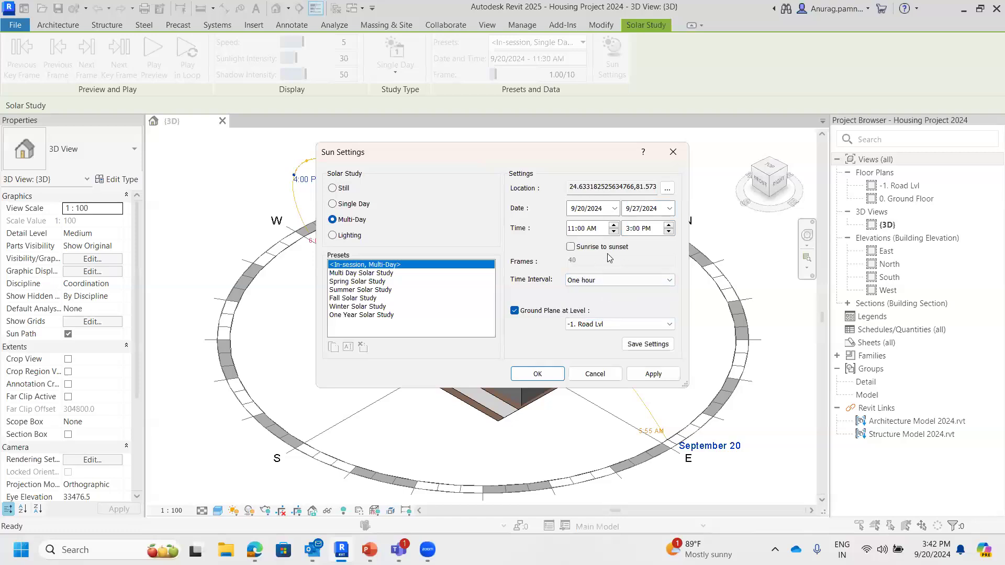
pyautogui.click(596, 281)
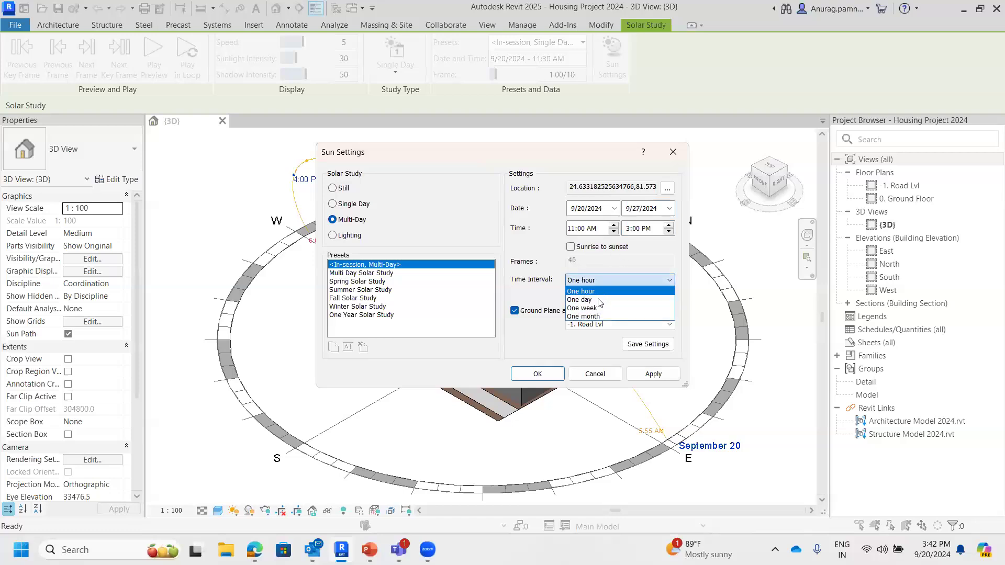
pyautogui.click(601, 299)
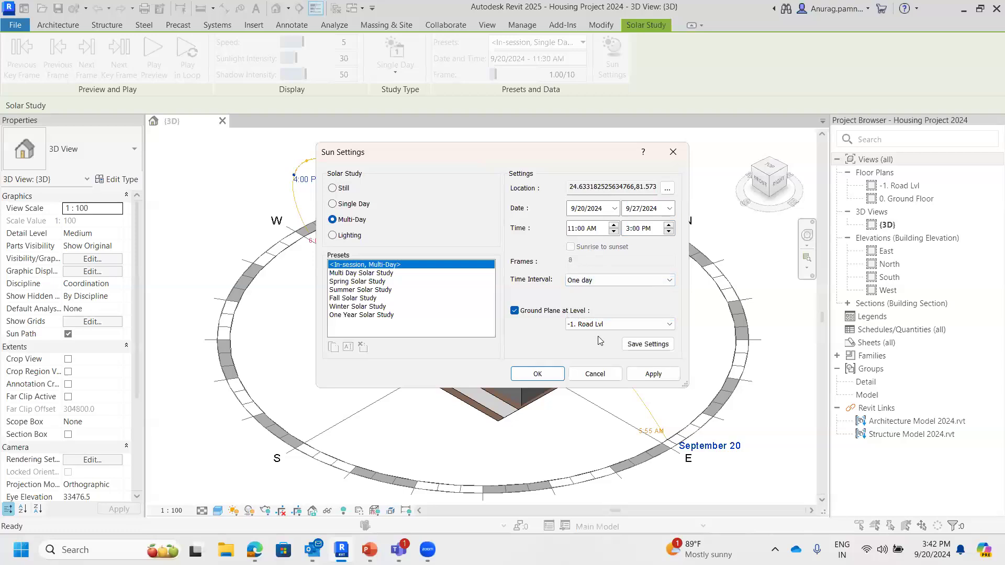
pyautogui.click(539, 374)
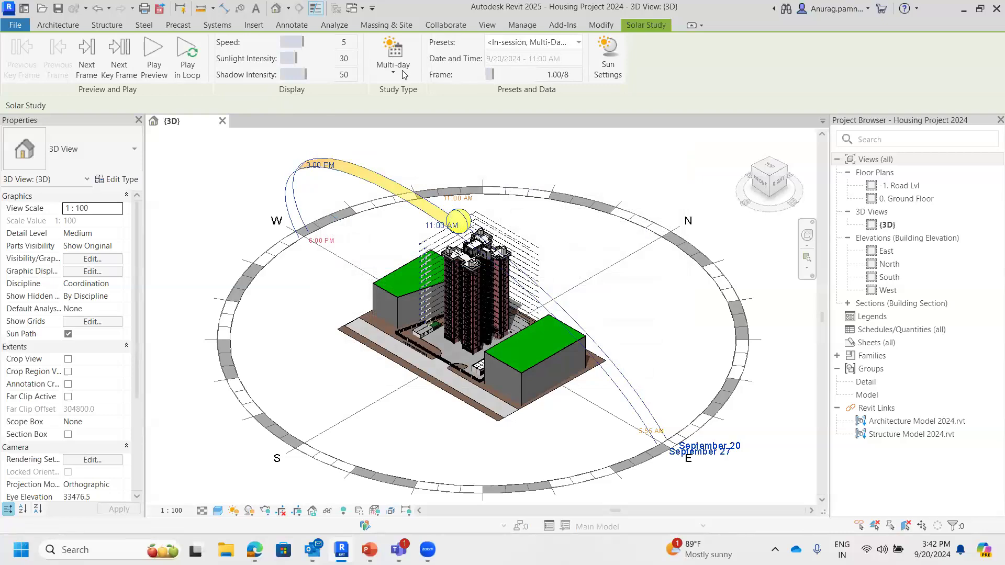
# - Review the multi-day sun settings without changing them and play the multi-day solar study preview
pyautogui.click(607, 52)
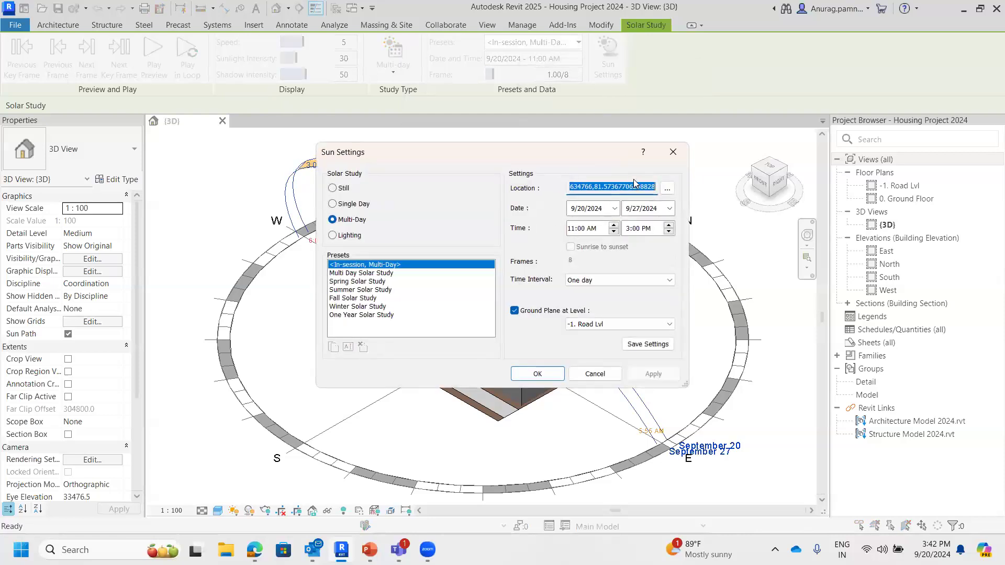
pyautogui.click(673, 153)
pyautogui.click(150, 48)
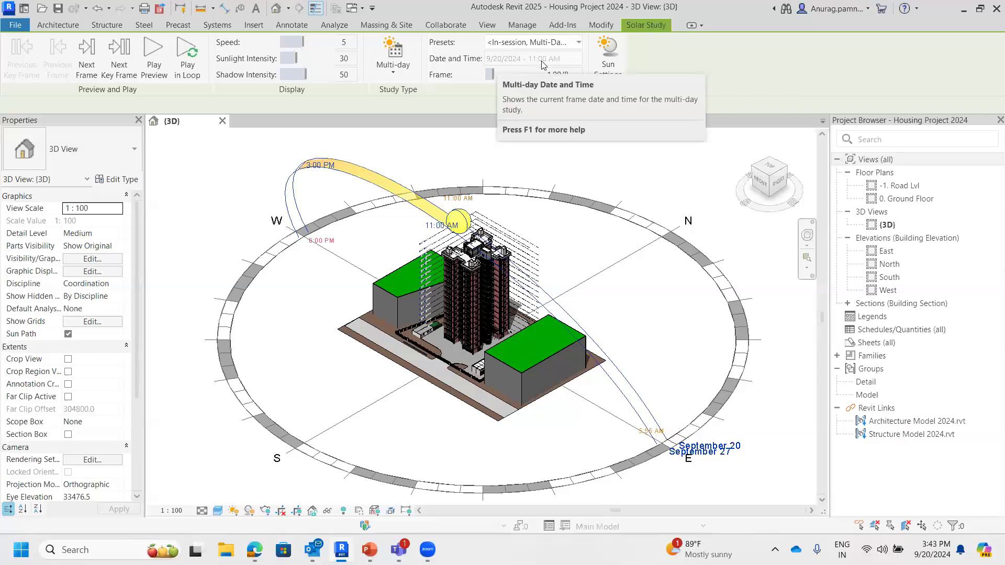
# - Switch the solar study to the Multi Day Solar Study preset
pyautogui.click(568, 44)
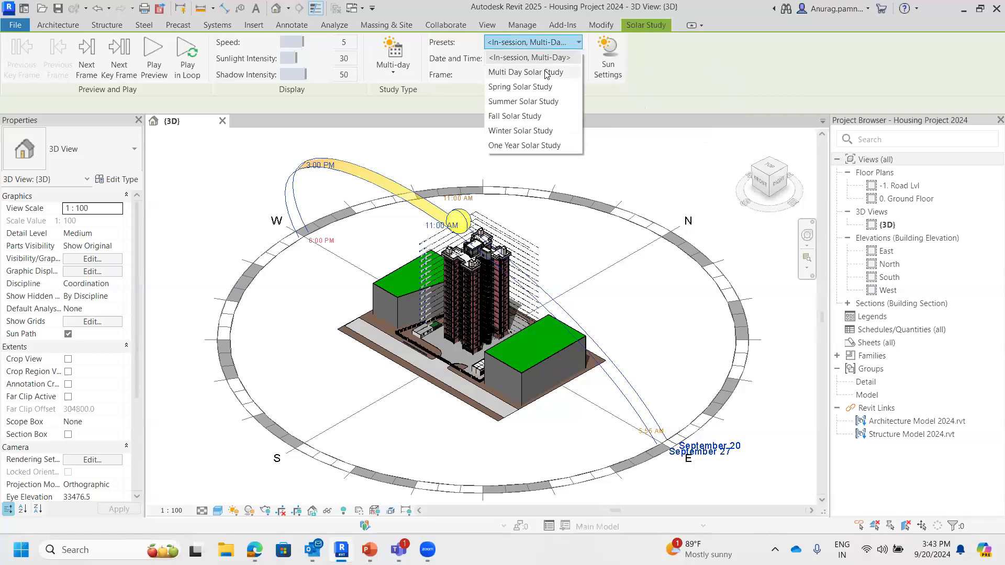
pyautogui.click(547, 73)
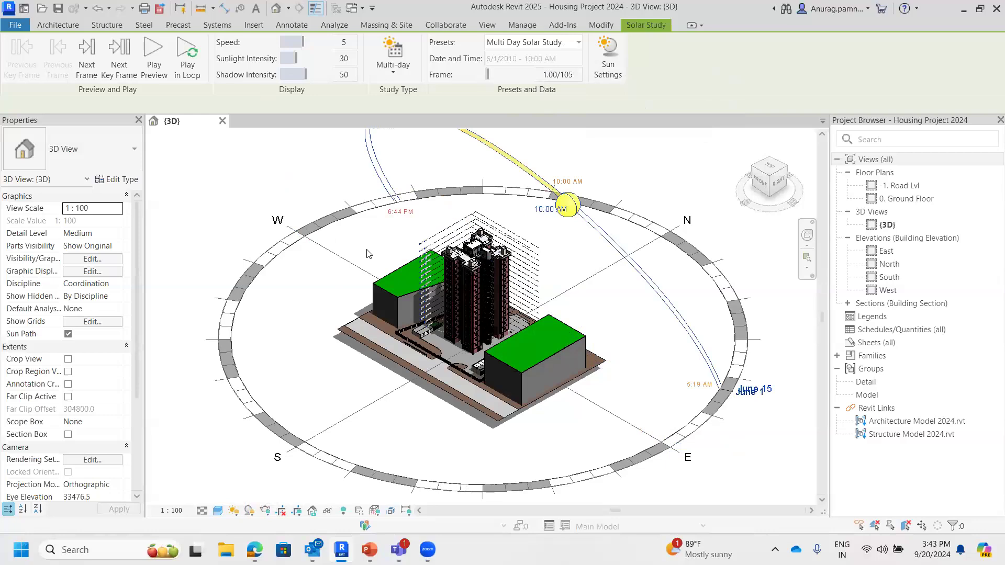
# - Play the multi-day solar study preview and watch the shadows on the housing towers
pyautogui.click(152, 50)
pyautogui.scroll(-3, 496, 274)
pyautogui.moveTo(496, 273); pyautogui.dragTo(467, 255, button='middle')
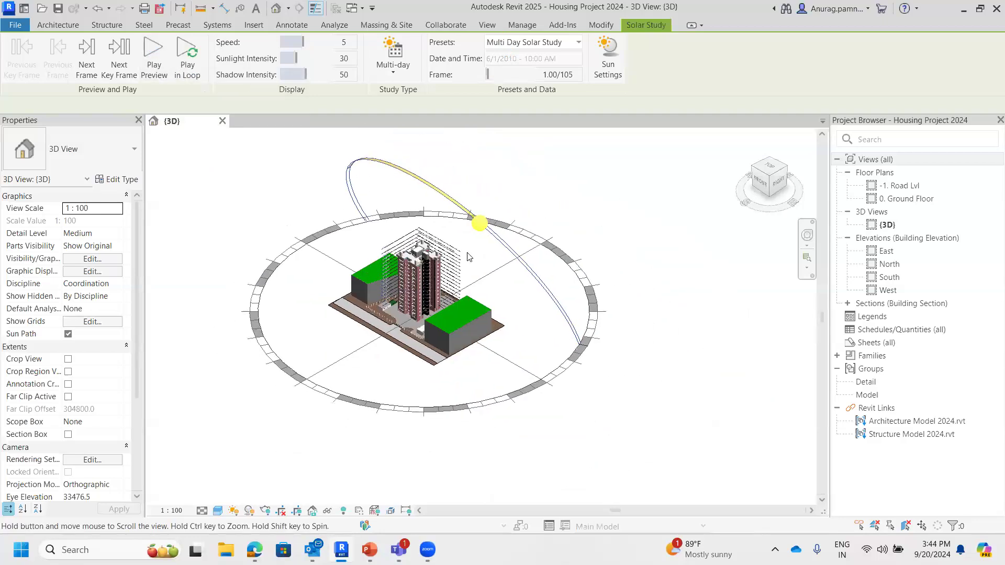
pyautogui.scroll(1, 474, 258)
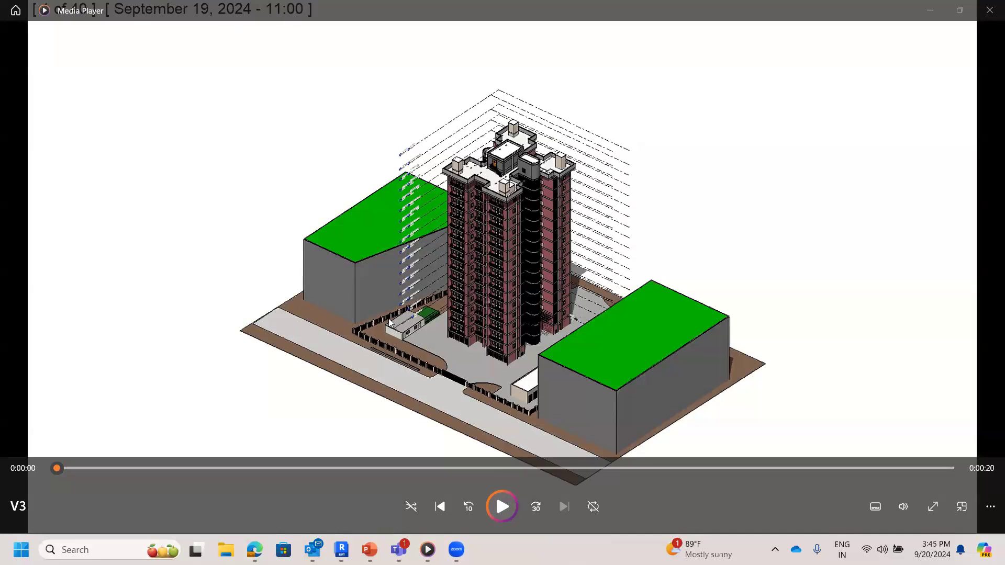
# - Play the exported solar study video V3 in Media Player, then switch back to Revit
pyautogui.click(500, 507)
pyautogui.moveTo(312, 549)
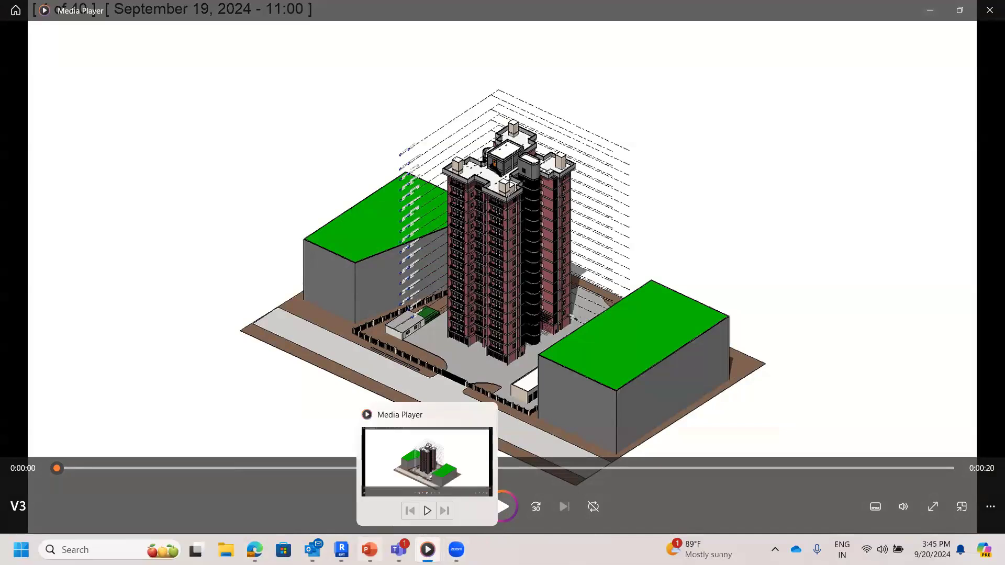
pyautogui.moveTo(342, 550)
pyautogui.click(345, 508)
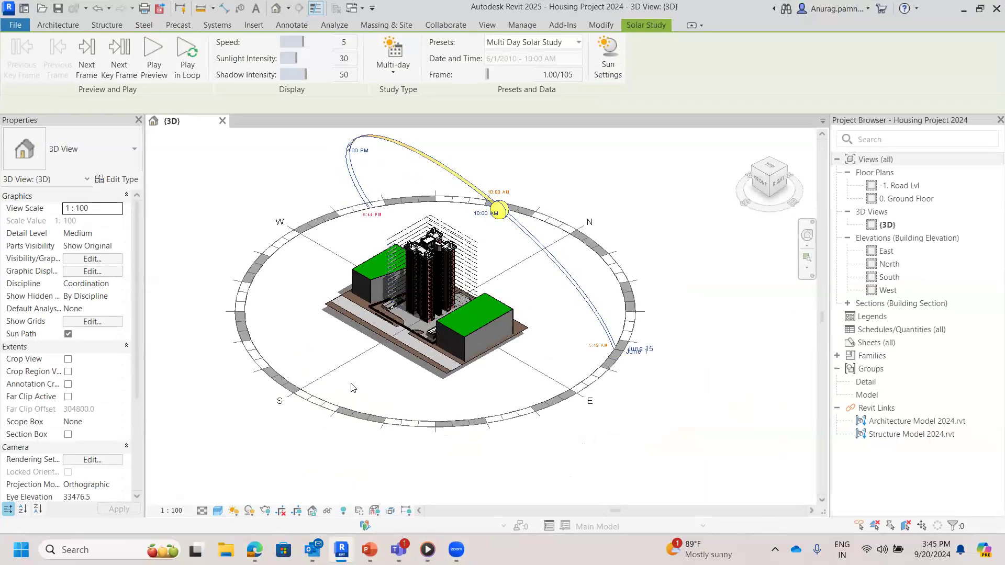
# - Start Render in Cloud for the 3D view and continue past the welcome message to the rendering settings
pyautogui.scroll(2, 292, 335)
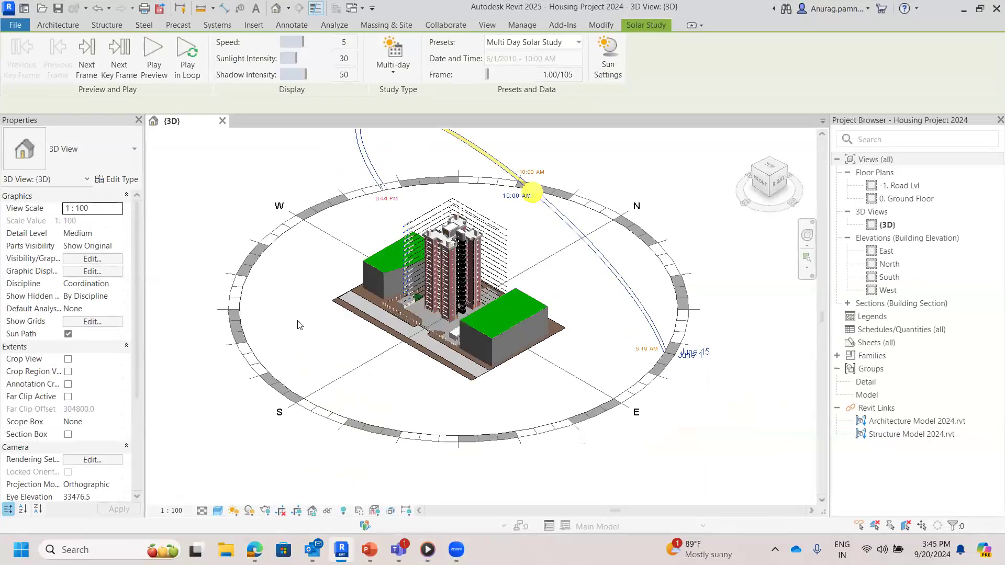
pyautogui.moveTo(324, 341); pyautogui.dragTo(332, 350, button='middle')
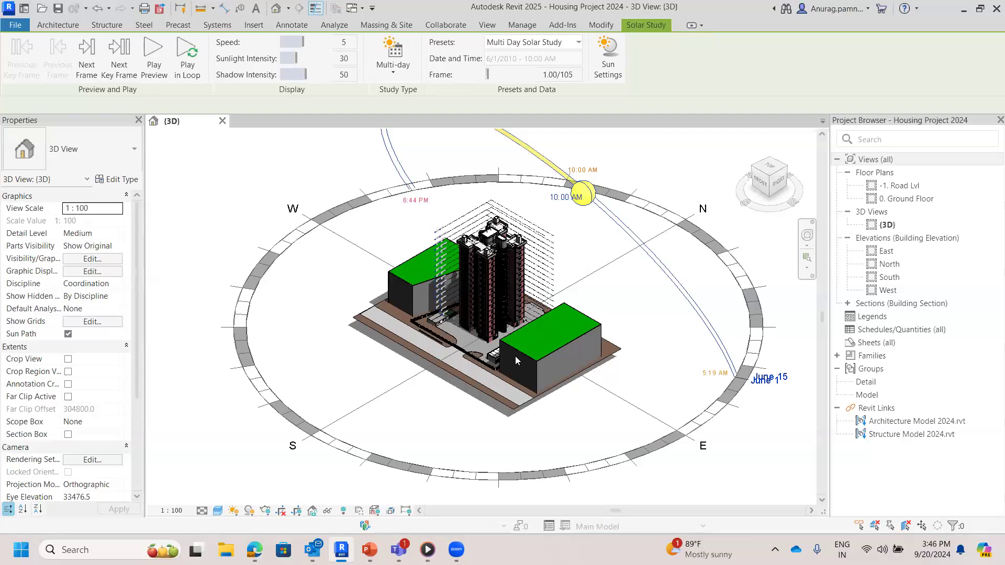
pyautogui.scroll(1, 552, 269)
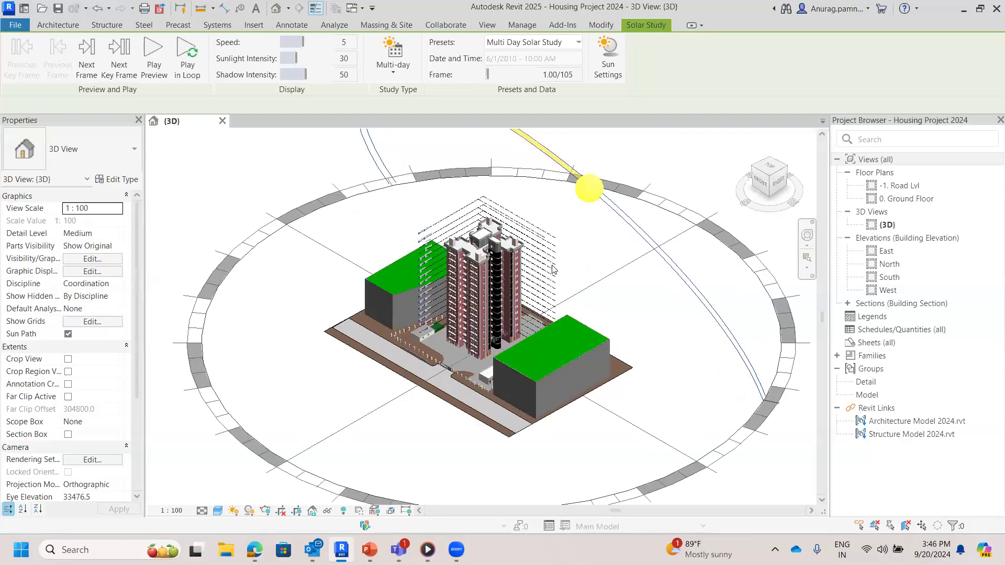
pyautogui.scroll(2, 555, 269)
pyautogui.moveTo(594, 267); pyautogui.dragTo(590, 222, button='middle')
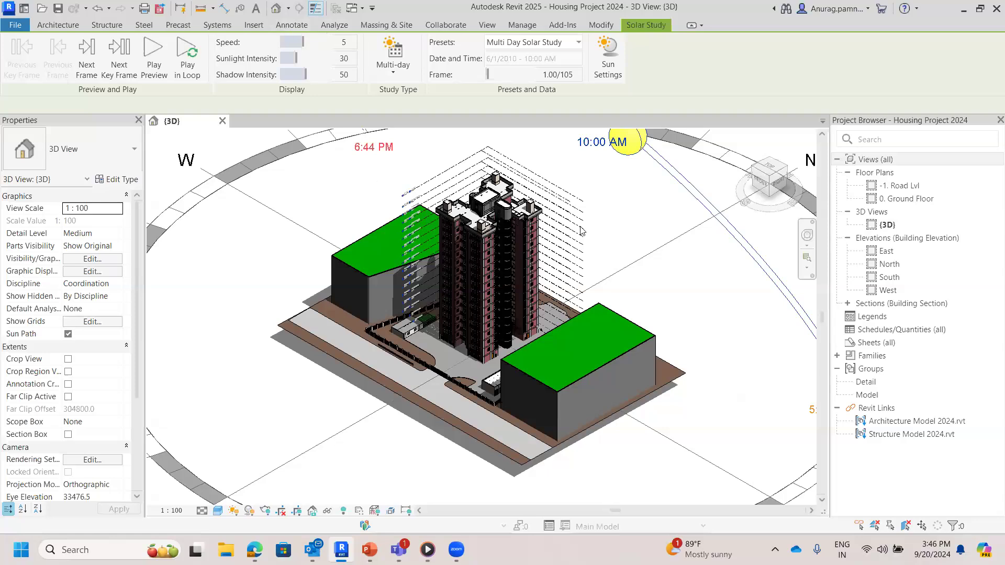
pyautogui.click(488, 26)
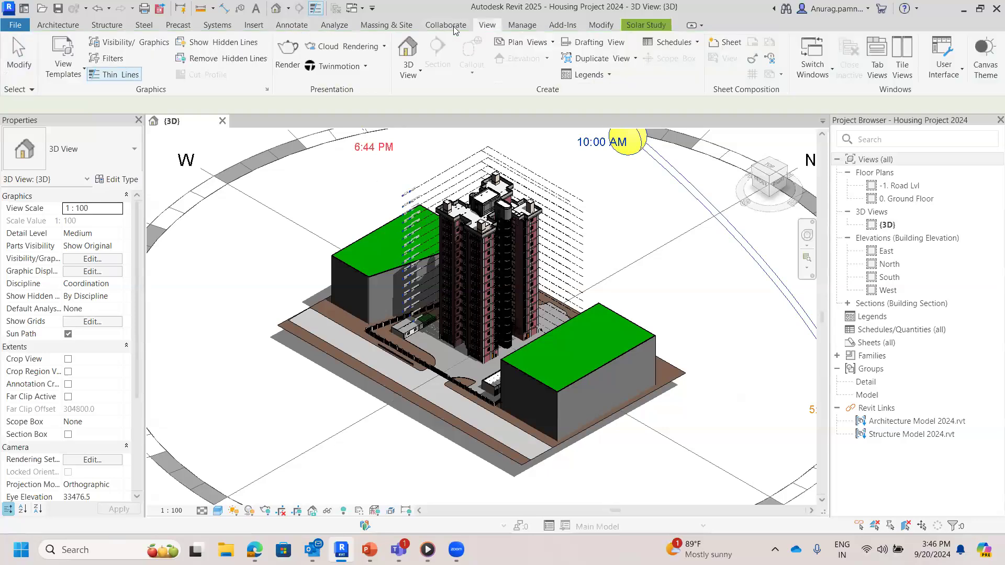
pyautogui.click(361, 46)
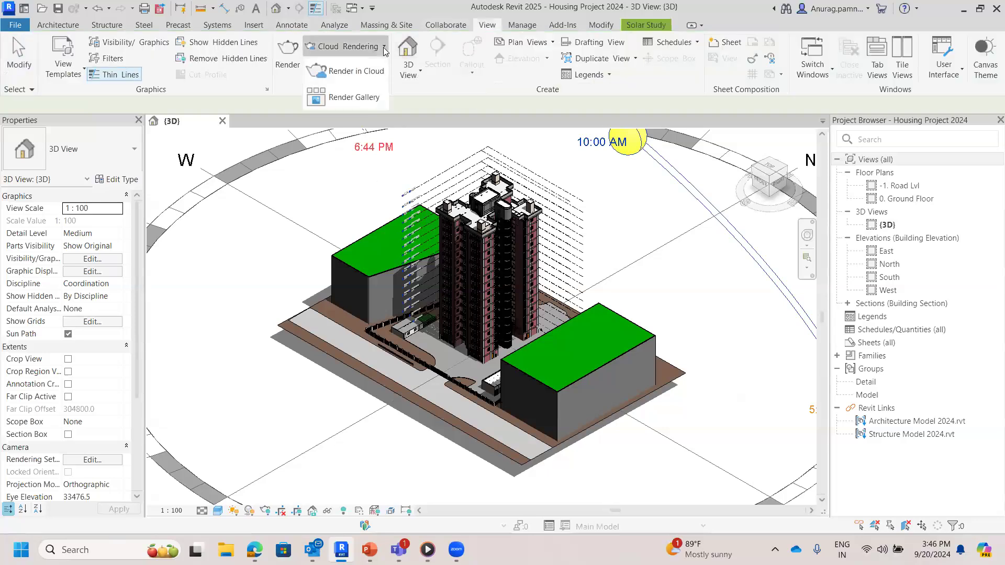
pyautogui.click(361, 72)
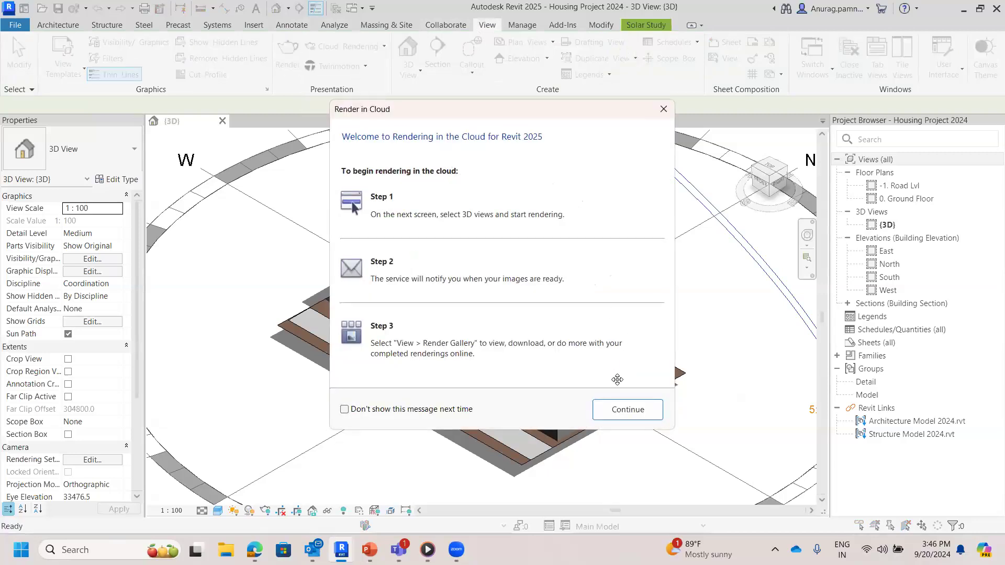
pyautogui.click(627, 410)
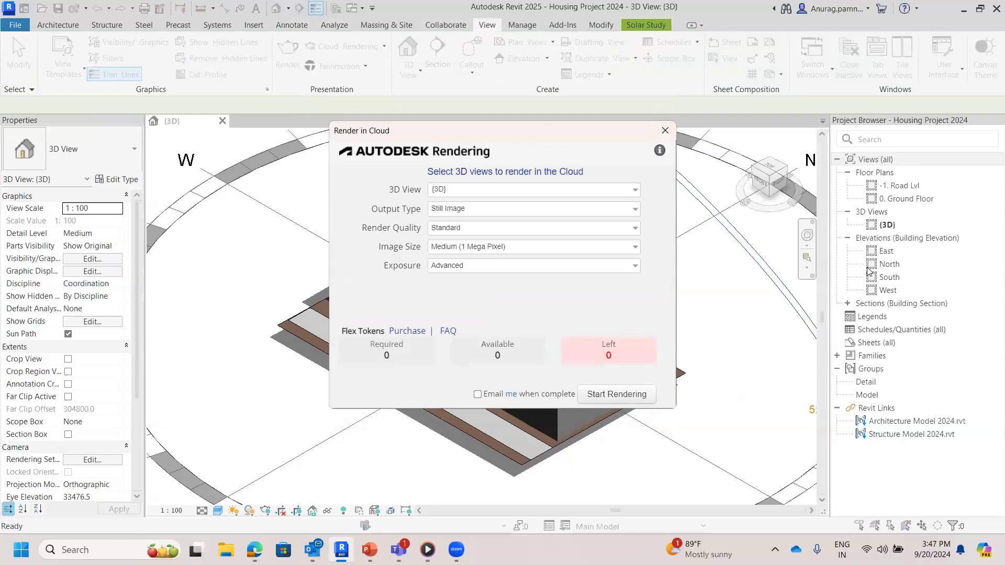
# - Check that {3D} is the view chosen for cloud rendering and set the output type to Illuminance
pyautogui.click(634, 191)
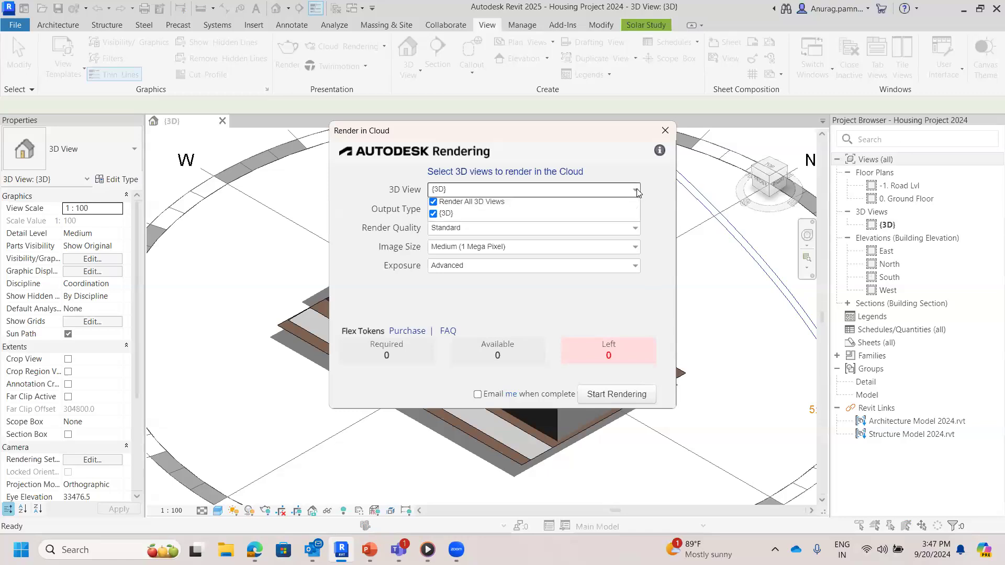
pyautogui.click(638, 192)
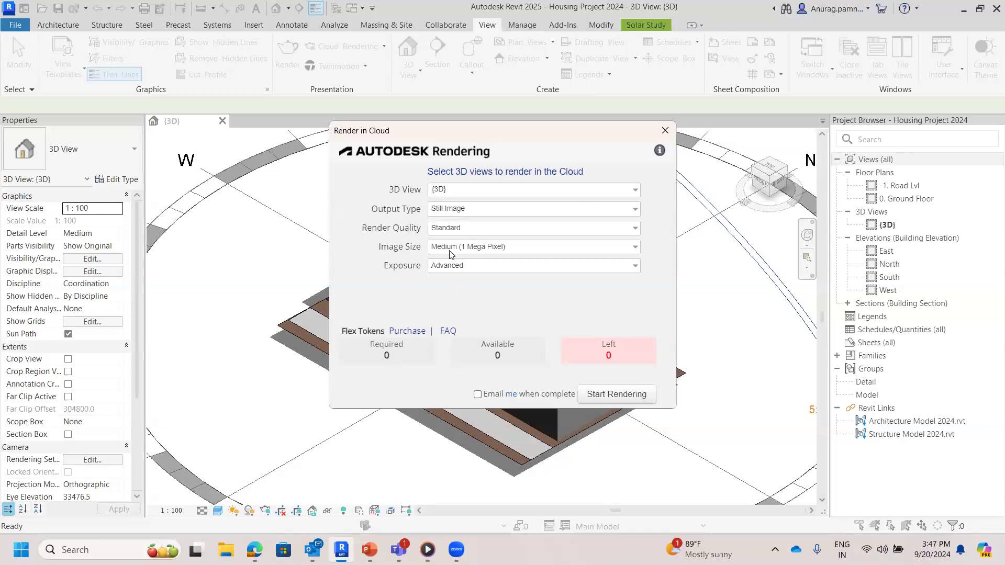
pyautogui.click(631, 268)
pyautogui.click(606, 211)
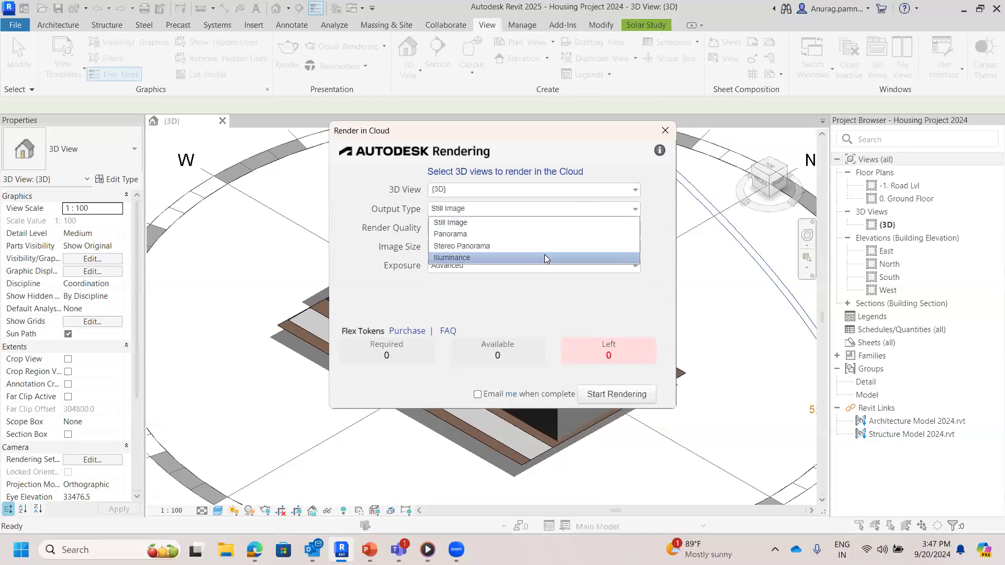
pyautogui.click(544, 254)
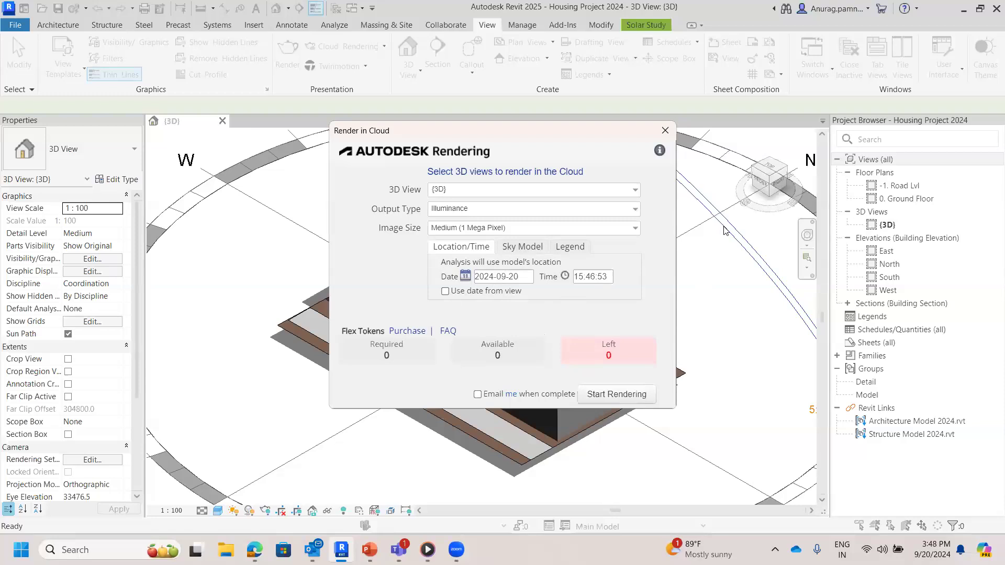
# - Try the CIE Overcast Sky model for the illuminance rendering and restore Perez All-Weather Sky
pyautogui.click(523, 247)
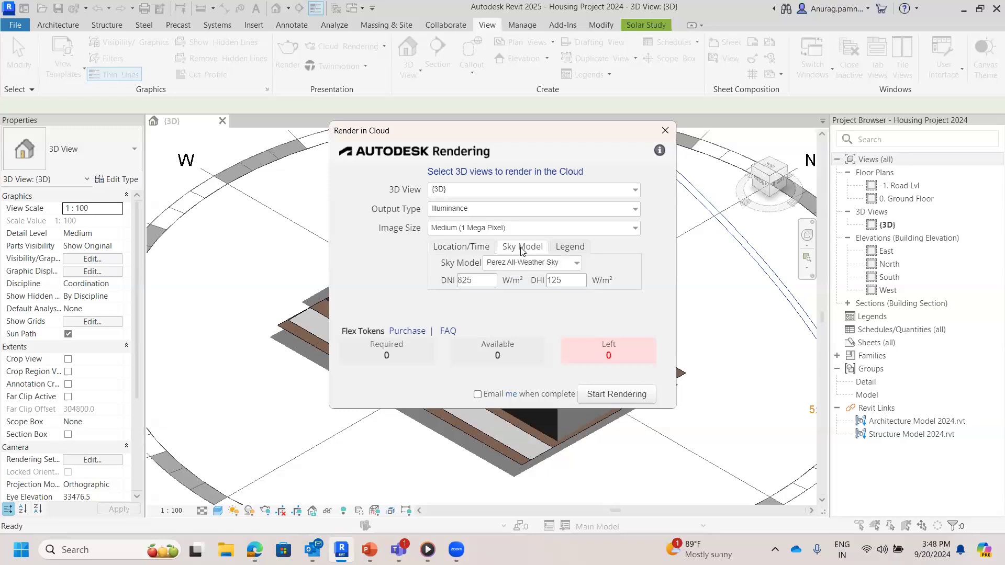
pyautogui.click(576, 264)
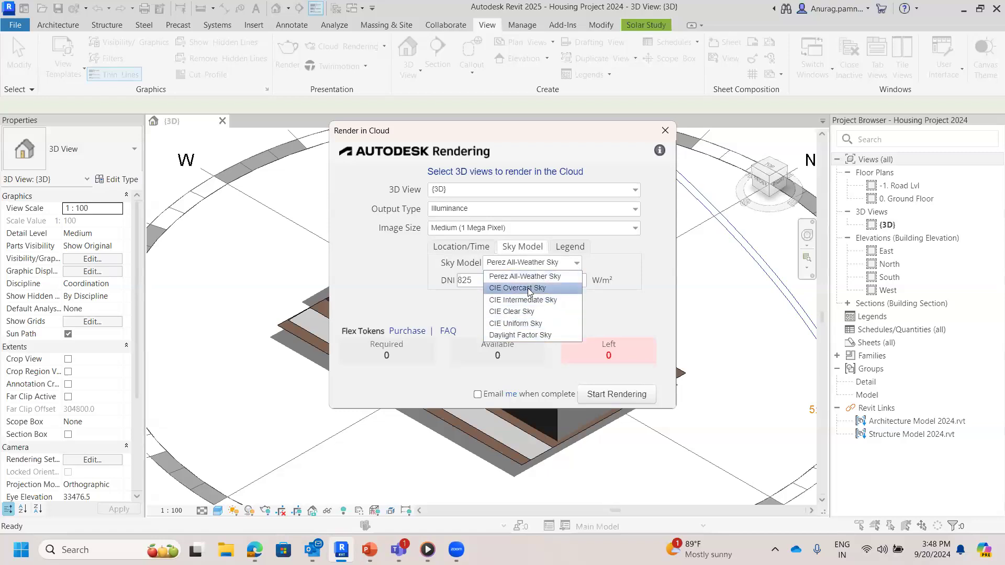
pyautogui.click(486, 288)
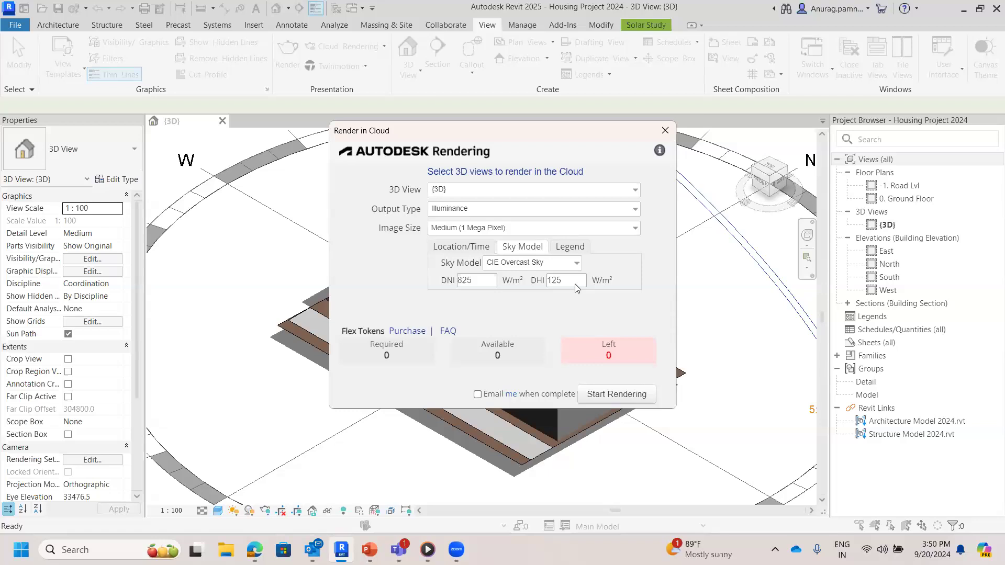
pyautogui.click(570, 264)
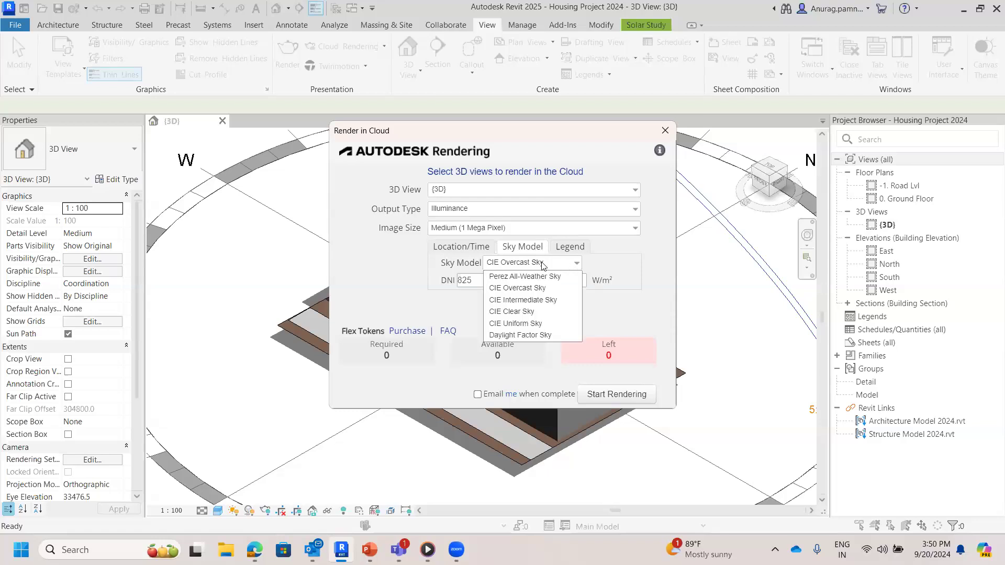
pyautogui.click(519, 277)
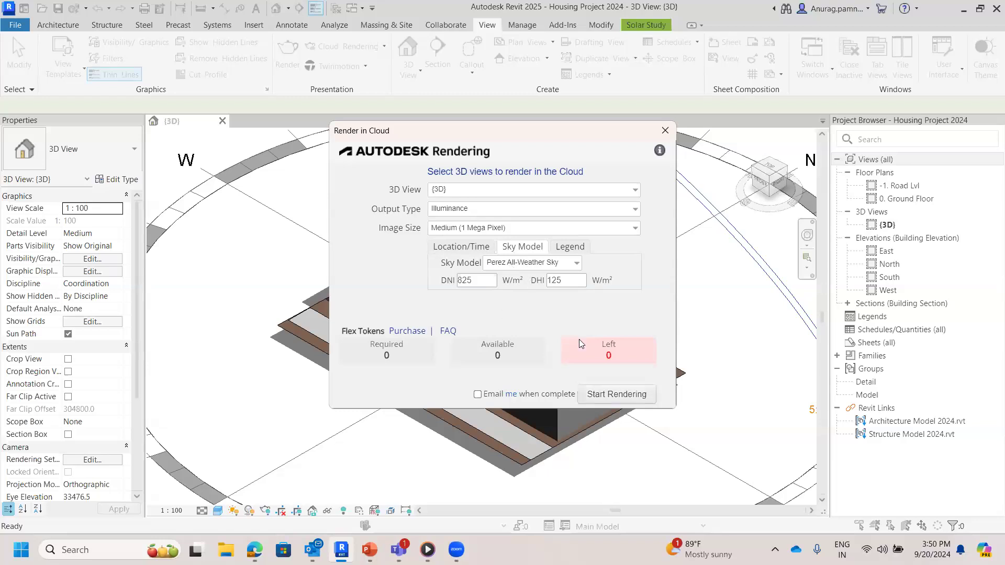
# - Start the illuminance cloud rendering and bring the main Revit window back to the front
pyautogui.click(616, 394)
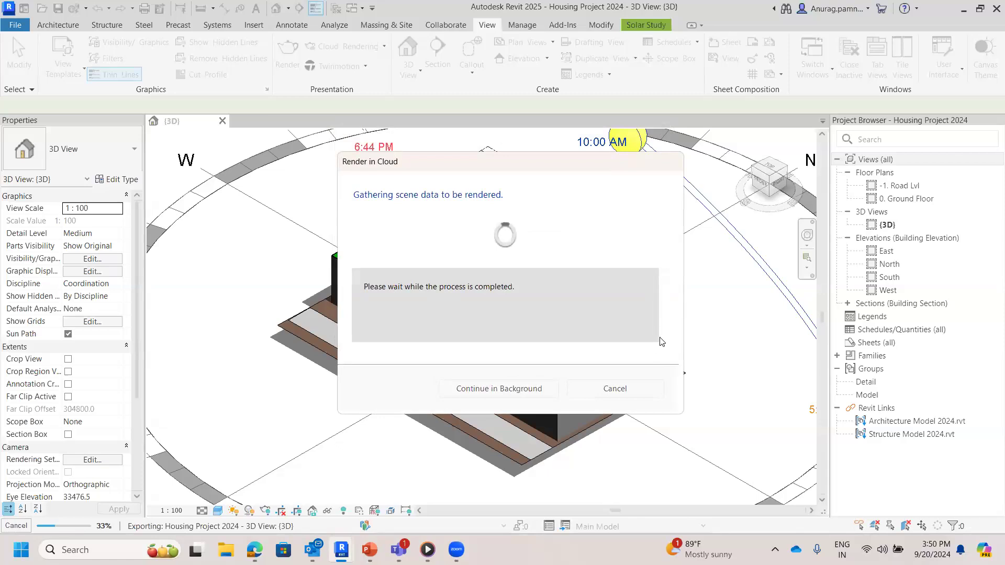
pyautogui.click(513, 335)
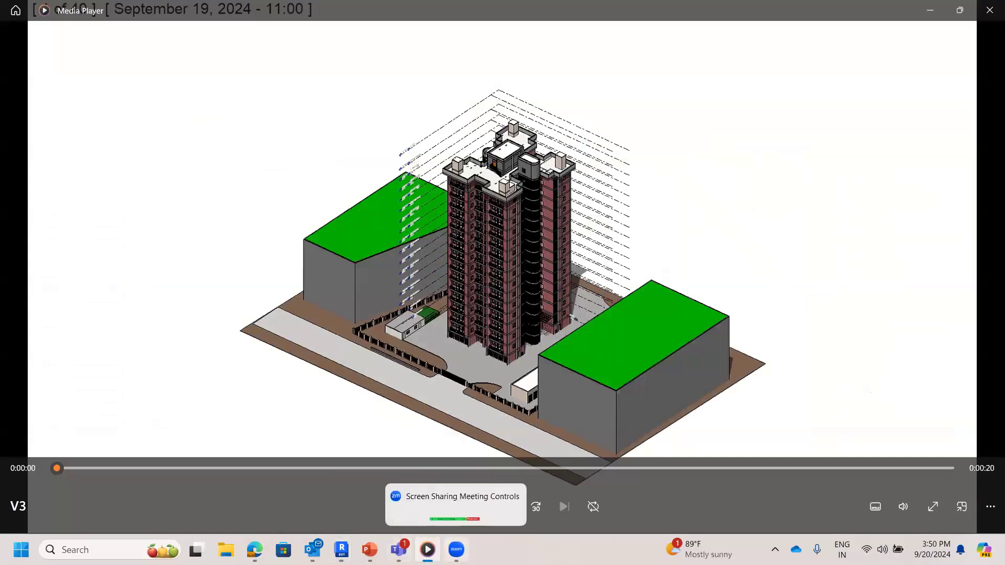
pyautogui.moveTo(341, 550)
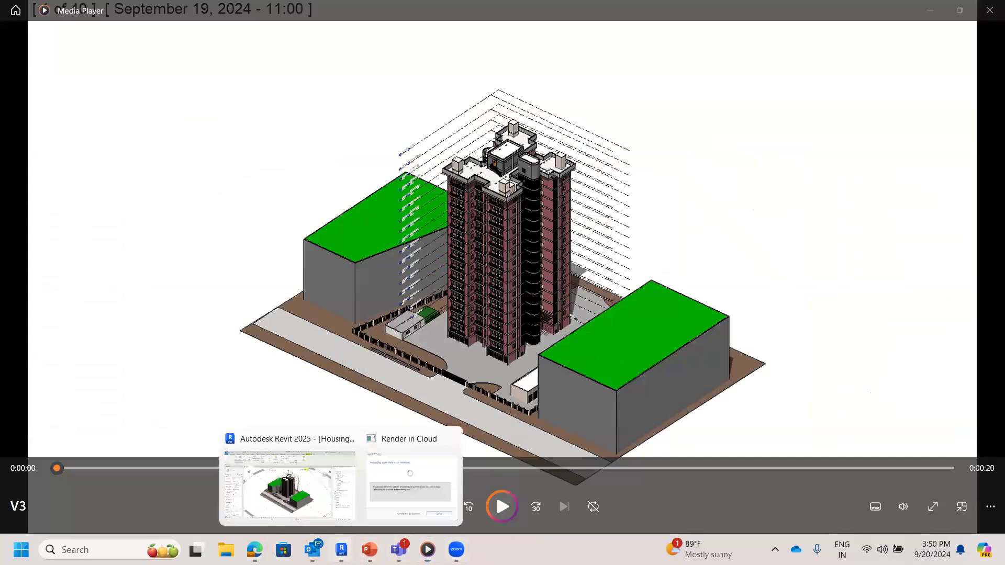
pyautogui.click(320, 502)
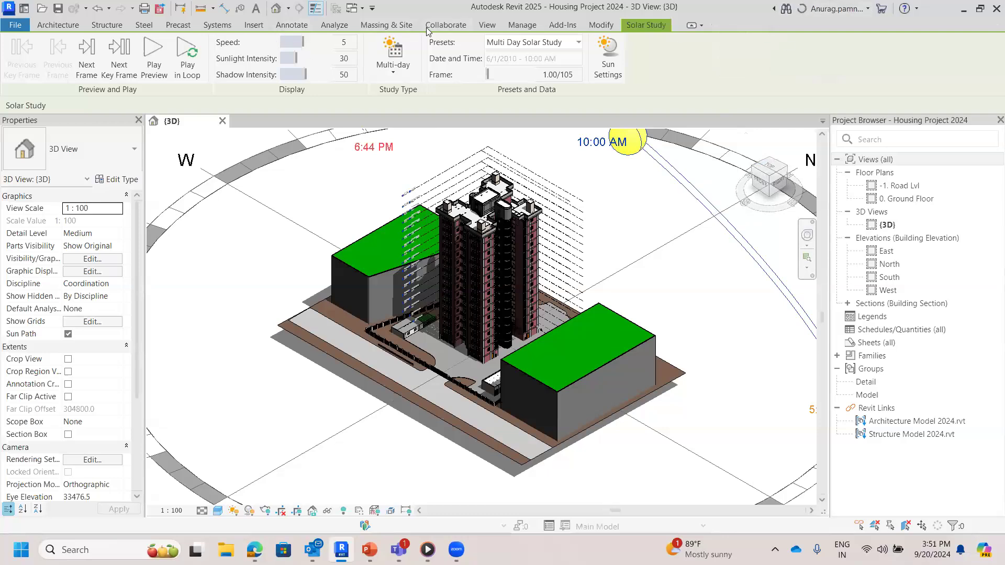
# - Open the online Render Gallery and view the Housing Project 2024.rvt project
pyautogui.click(487, 30)
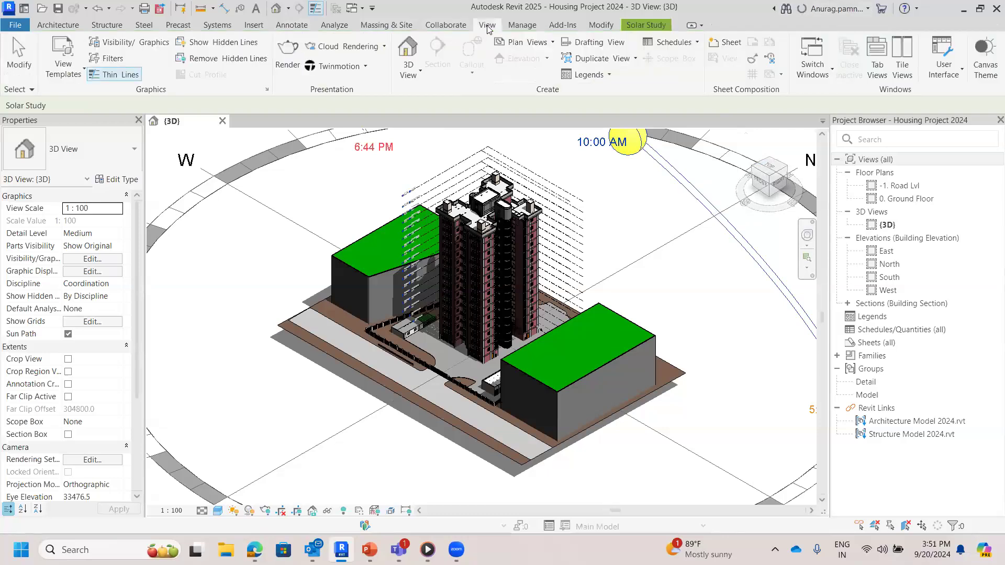
pyautogui.click(383, 48)
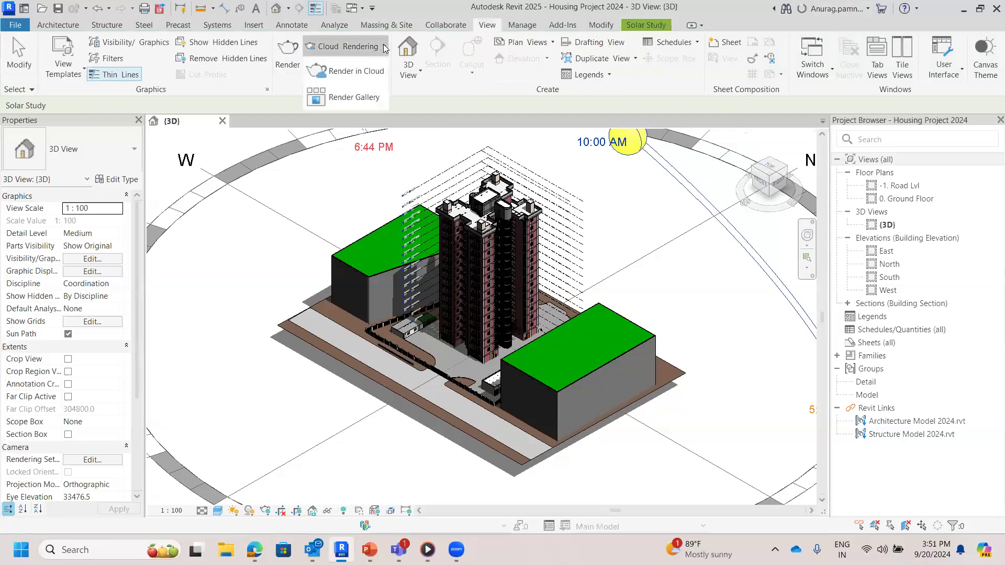
pyautogui.click(358, 99)
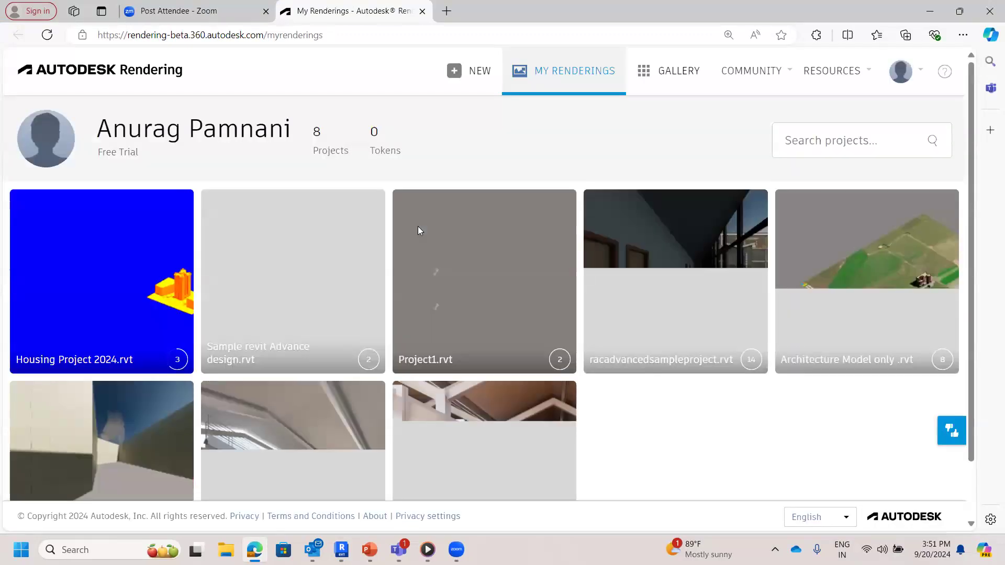
pyautogui.moveTo(126, 260)
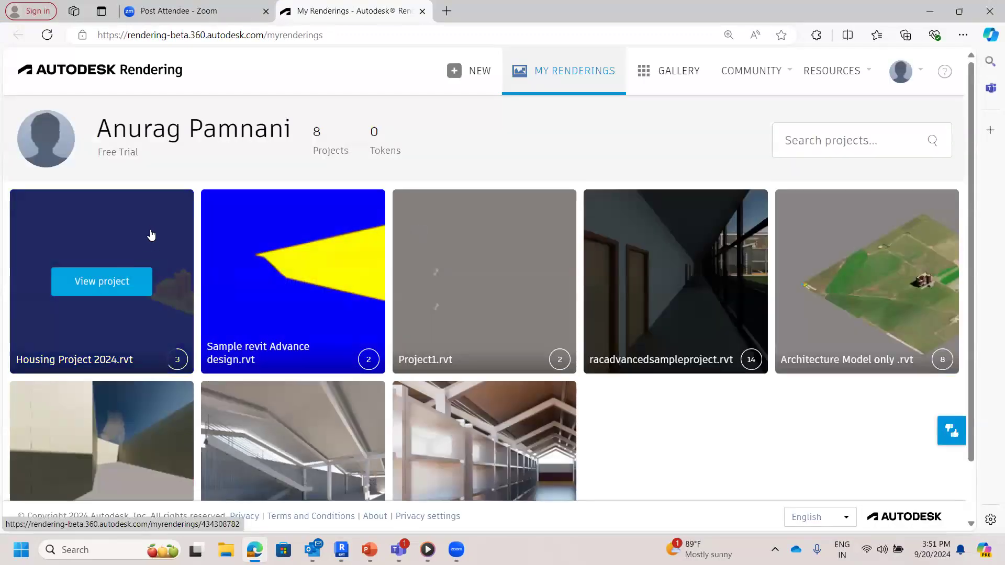
pyautogui.moveTo(178, 361)
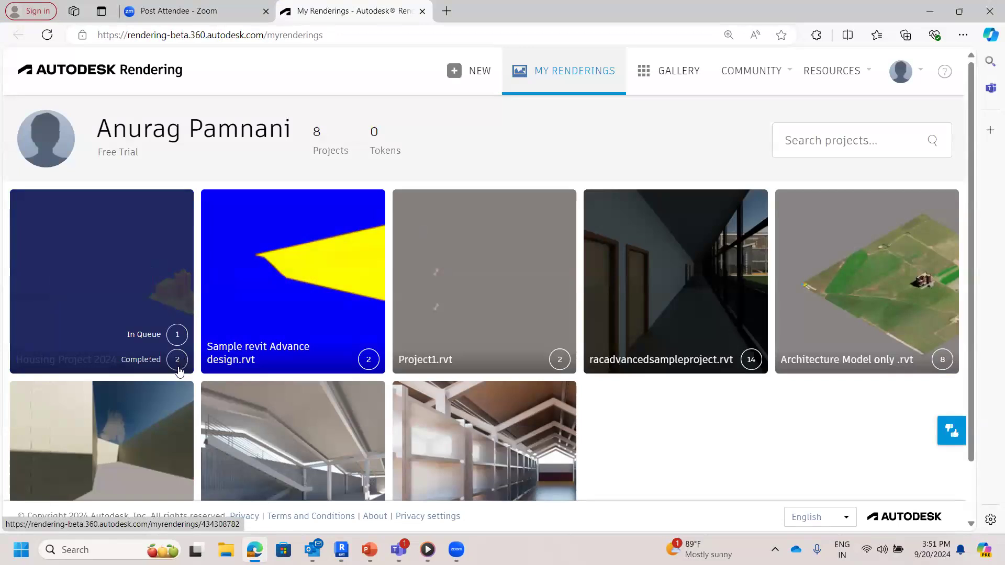
pyautogui.click(162, 237)
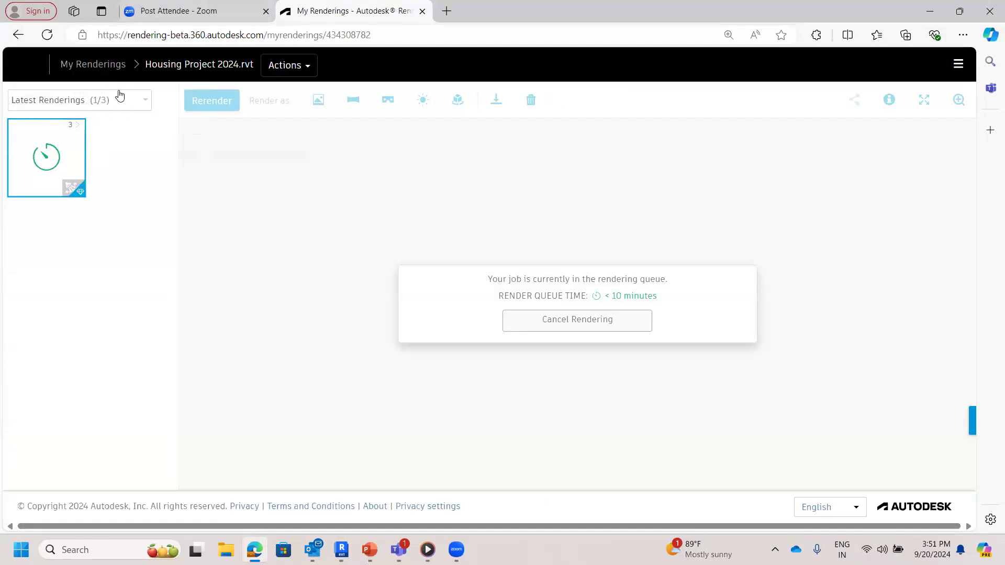
# - List all renderings of the housing project and open the third one to examine its illuminance result
pyautogui.click(144, 106)
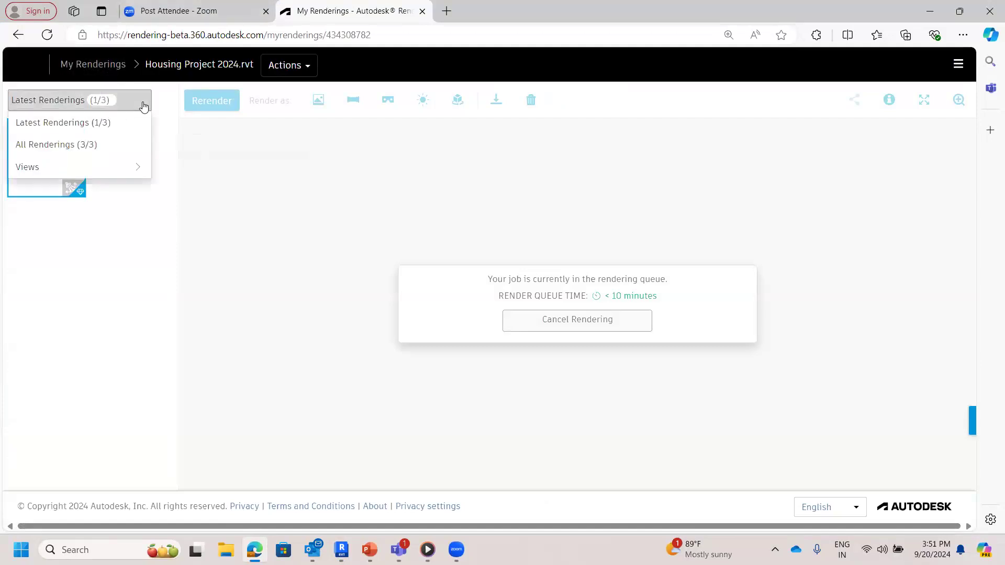
pyautogui.click(108, 145)
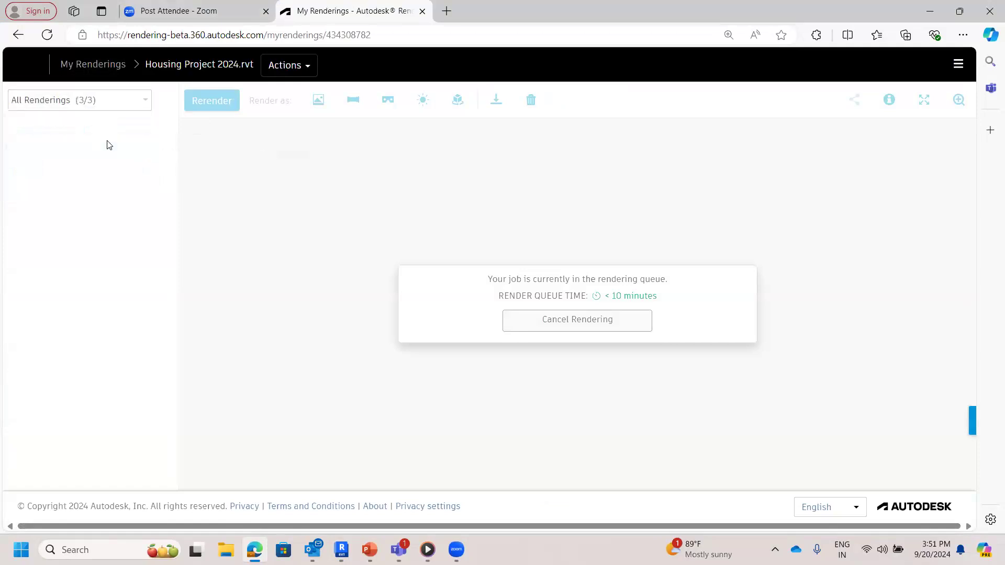
pyautogui.click(134, 102)
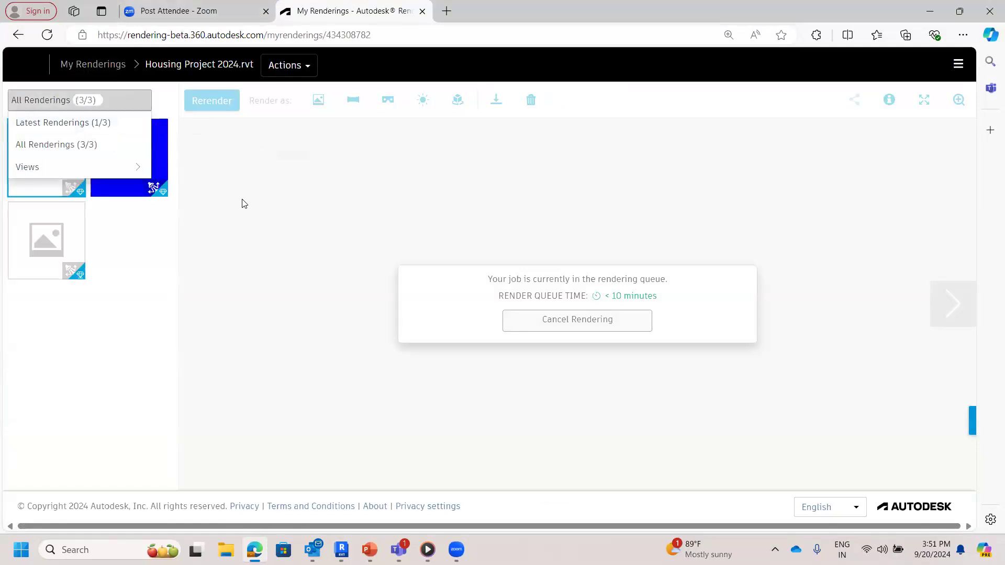
pyautogui.click(68, 238)
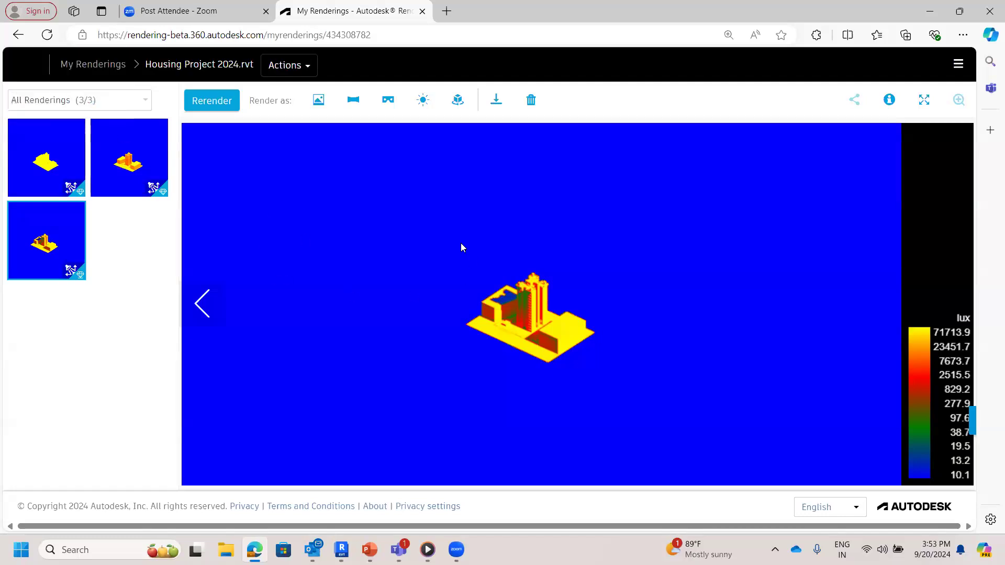
# - Examine the second rendering's illuminance result in the gallery and return to Revit to view the analysis tools for the housing project
pyautogui.click(101, 149)
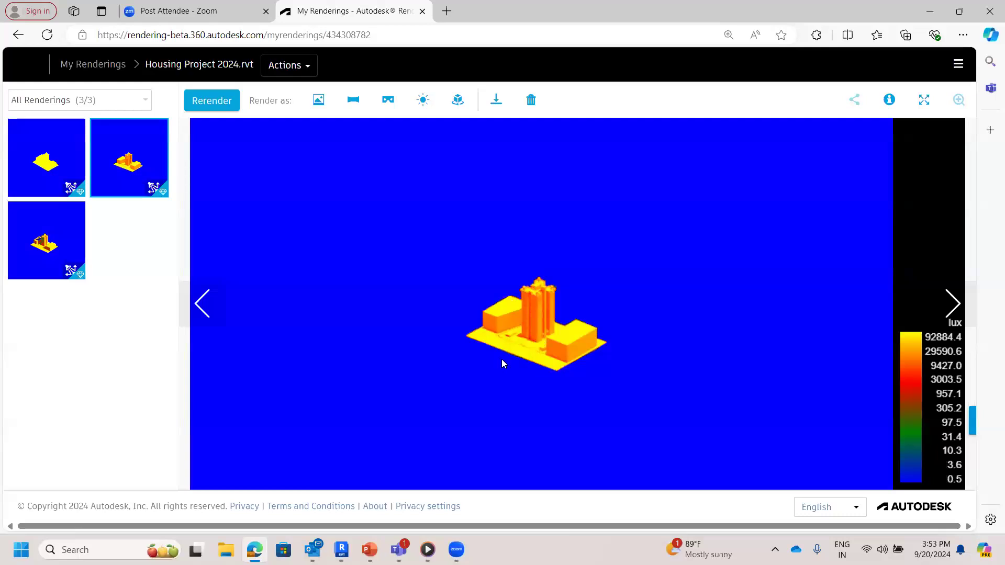
pyautogui.moveTo(341, 549)
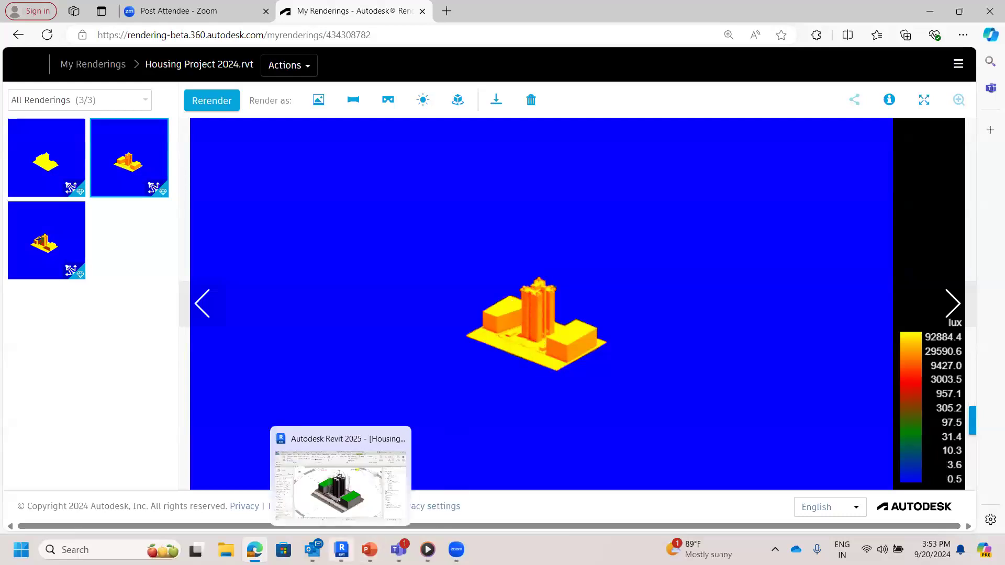
pyautogui.click(346, 496)
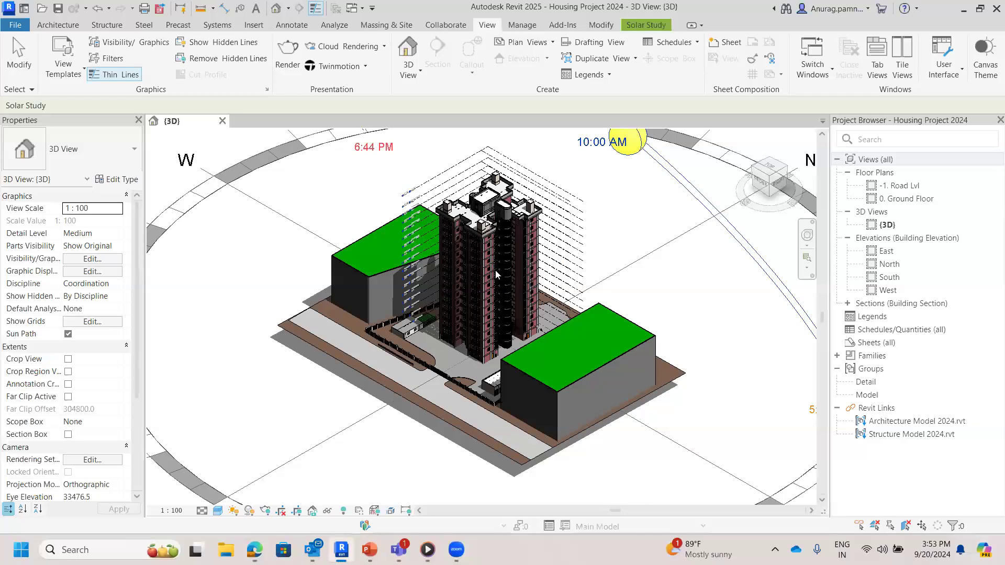
pyautogui.scroll(-1, 495, 271)
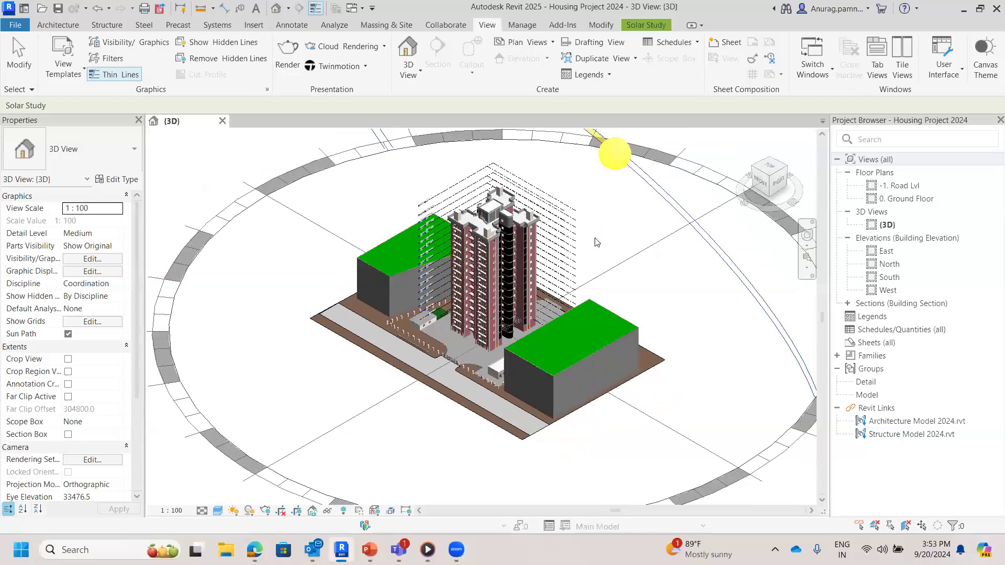
pyautogui.scroll(-1, 593, 233)
pyautogui.scroll(1, 593, 233)
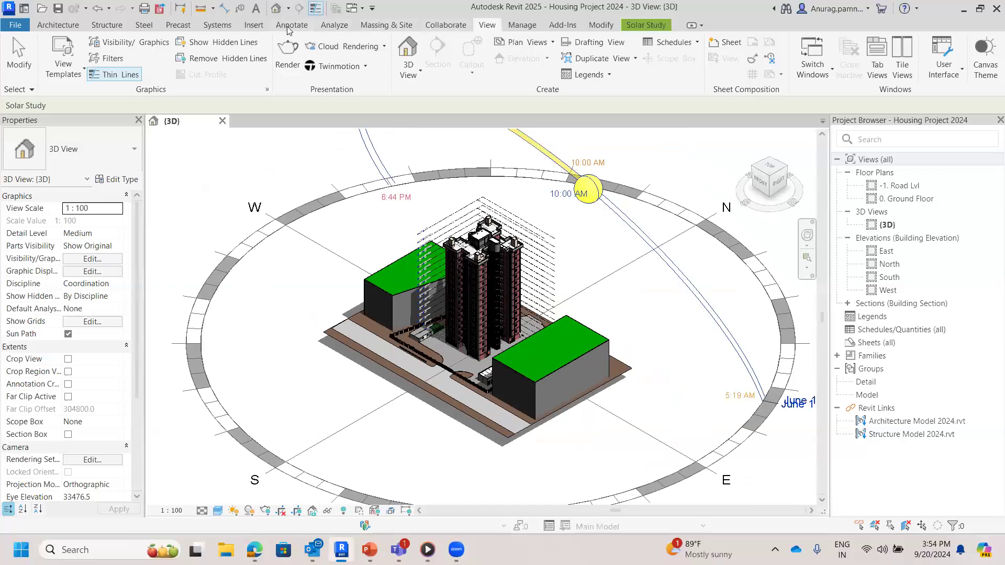
pyautogui.click(327, 27)
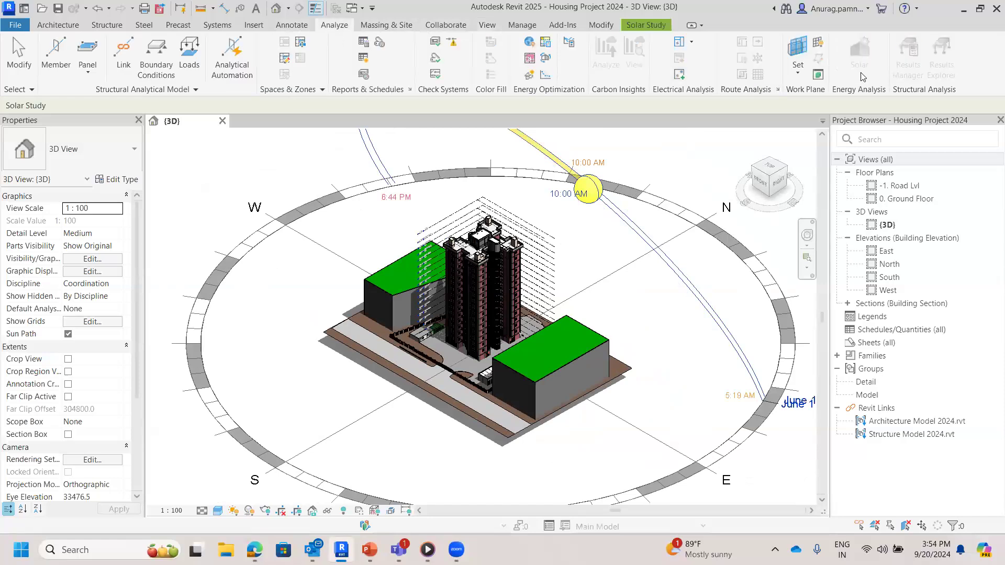
pyautogui.click(562, 243)
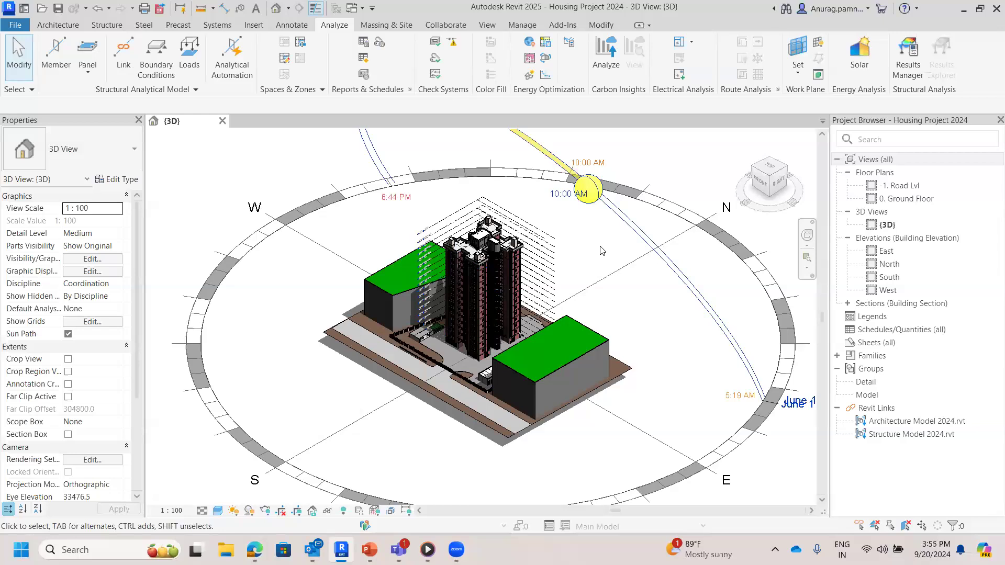
pyautogui.click(20, 30)
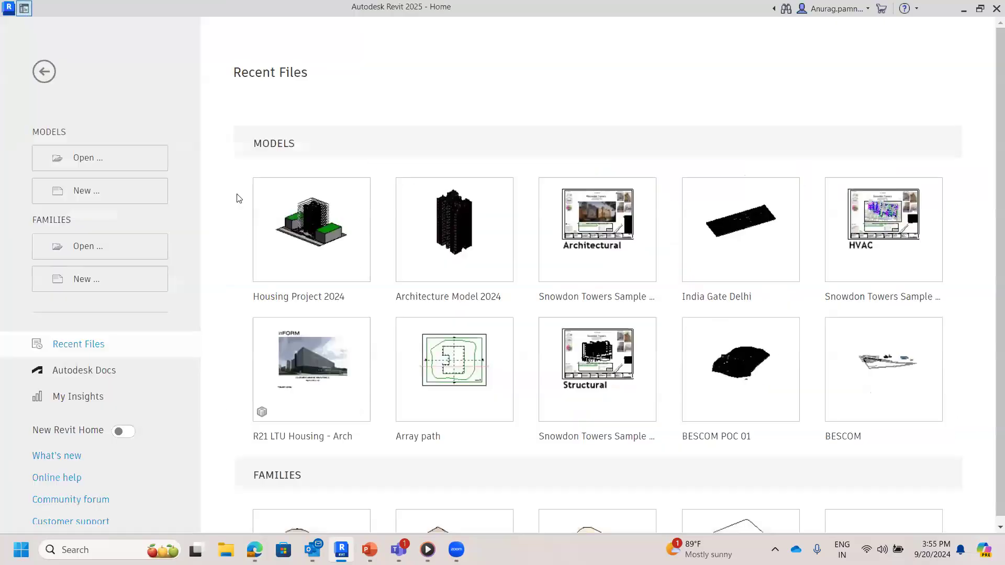
pyautogui.click(444, 230)
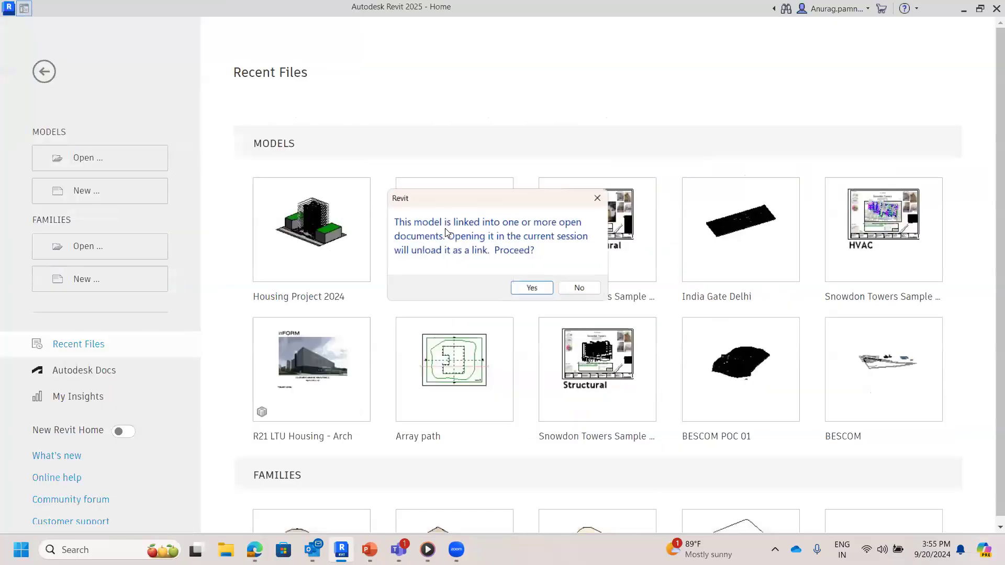
pyautogui.click(573, 289)
pyautogui.click(44, 73)
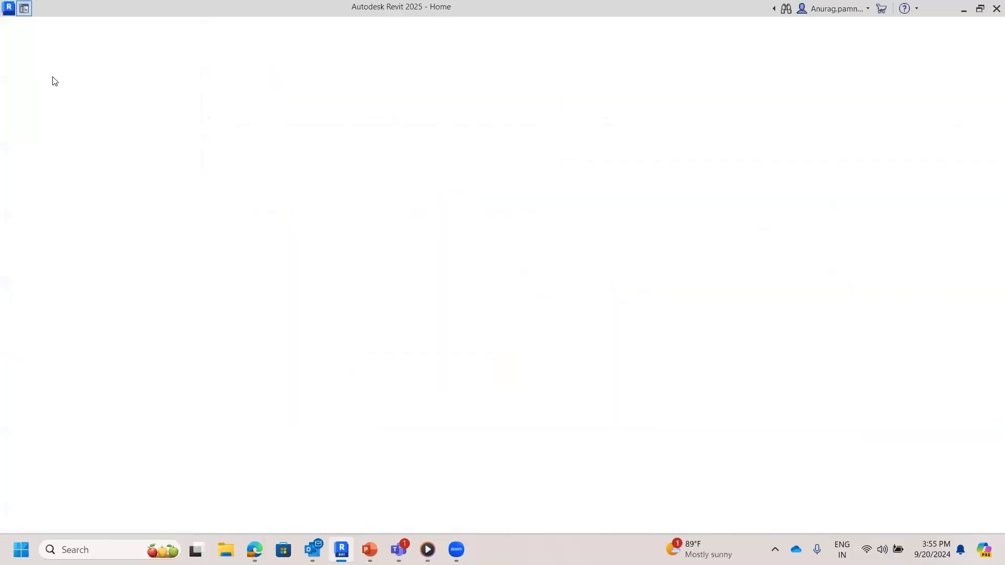
# - Close Housing Project 2024 without saving it and open the recent model Architecture Model 2024
pyautogui.click(224, 121)
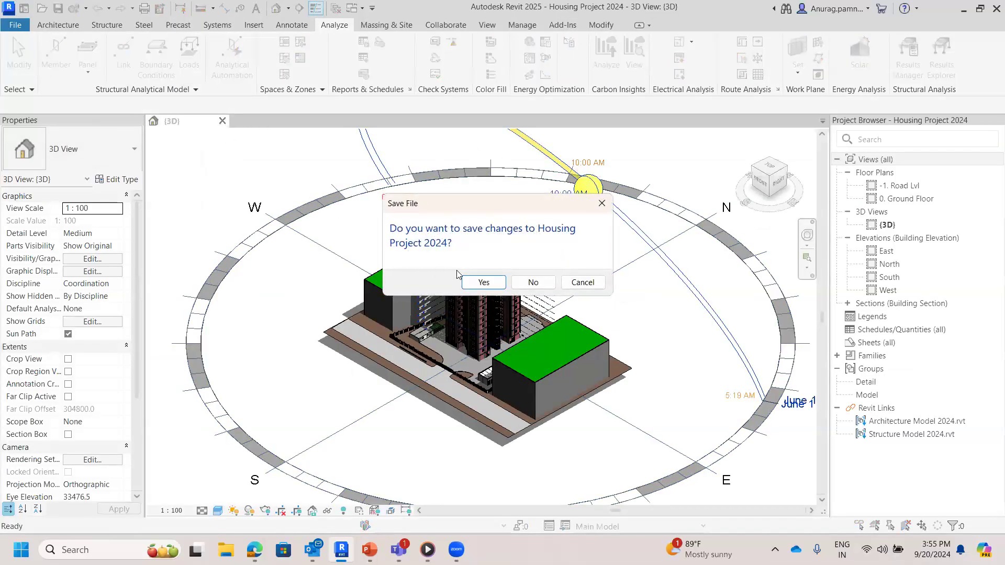
pyautogui.click(534, 284)
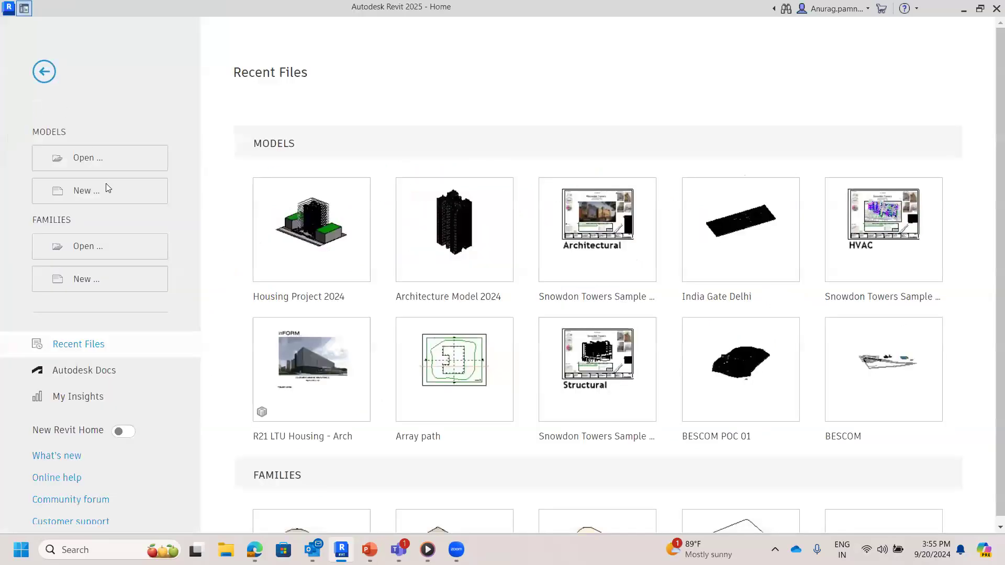
pyautogui.click(420, 226)
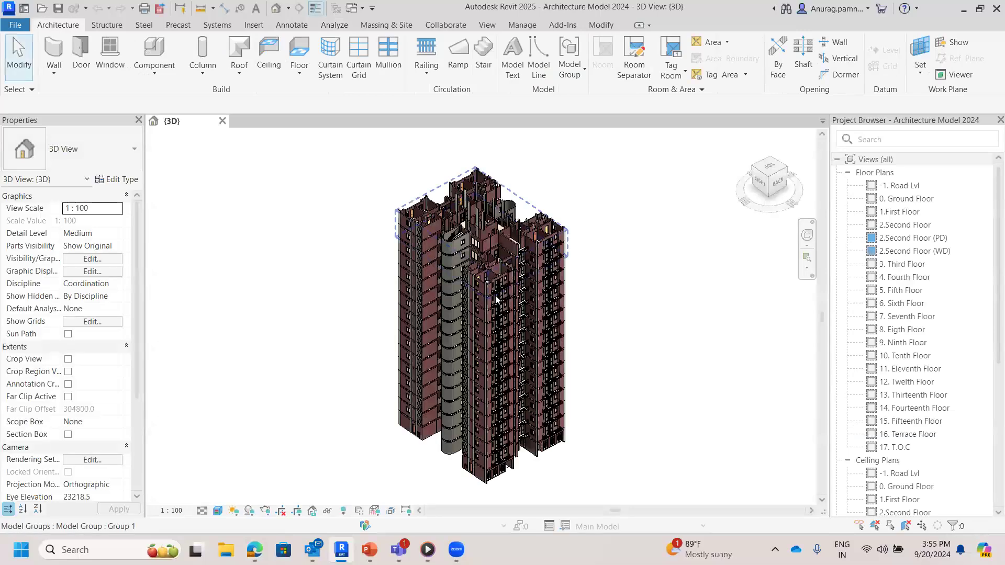
# - Start the Solar energy analysis for the tower model and keep its dialog clear of the building
pyautogui.keyDown('shift'); pyautogui.moveTo(618, 337); pyautogui.dragTo(594, 288, button='middle'); pyautogui.keyUp('shift')
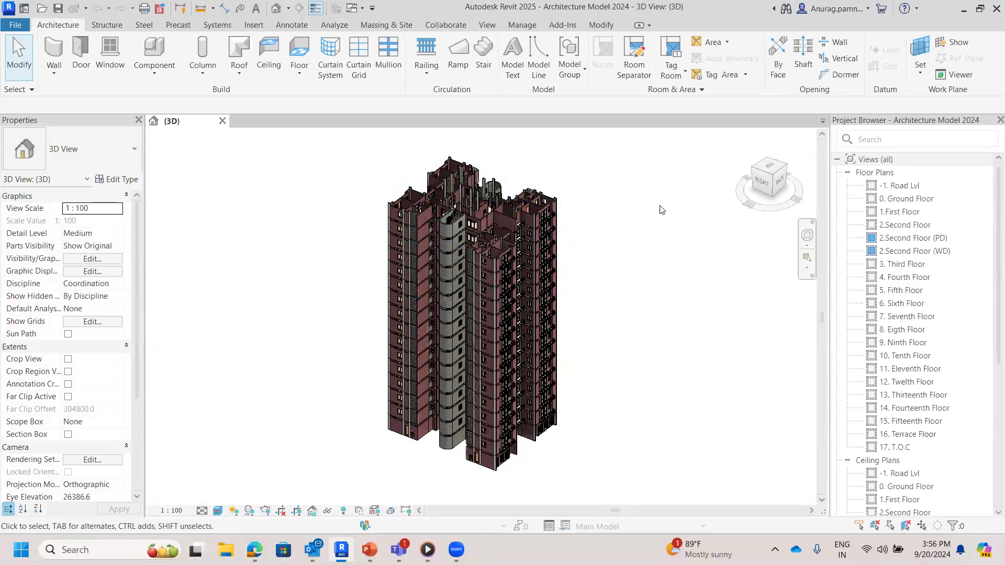
pyautogui.click(339, 25)
pyautogui.click(854, 64)
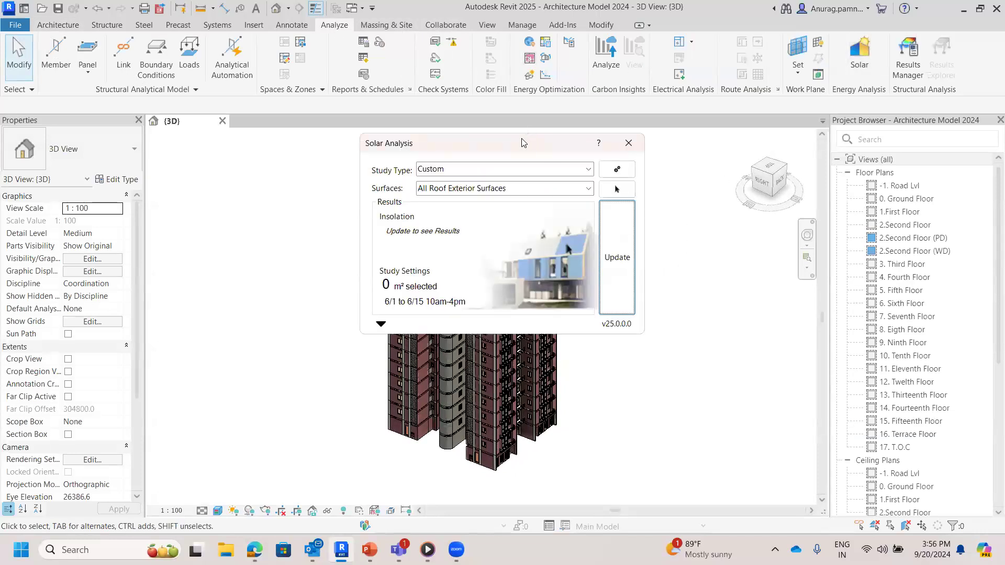
pyautogui.moveTo(522, 143); pyautogui.dragTo(165, 182)
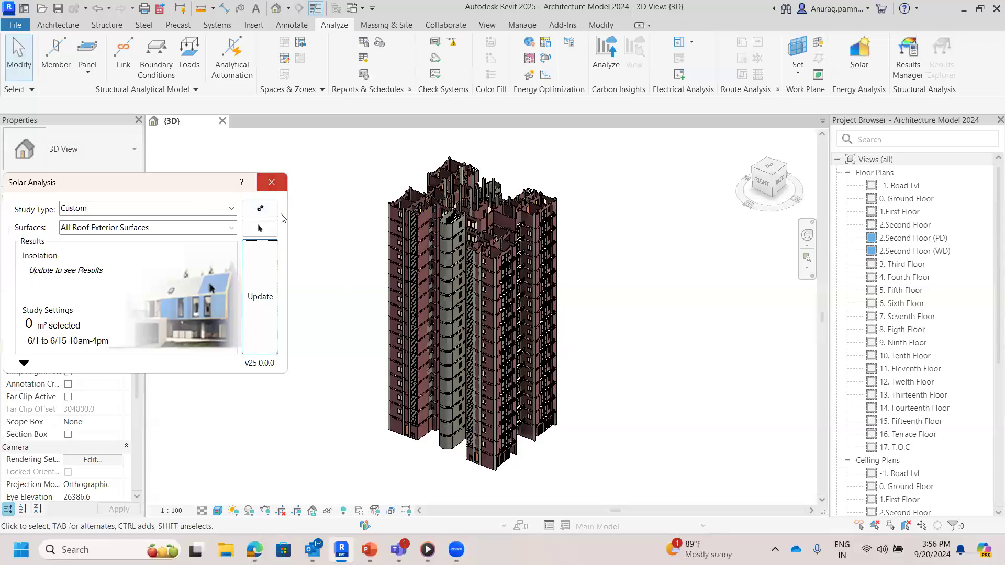
pyautogui.click(271, 182)
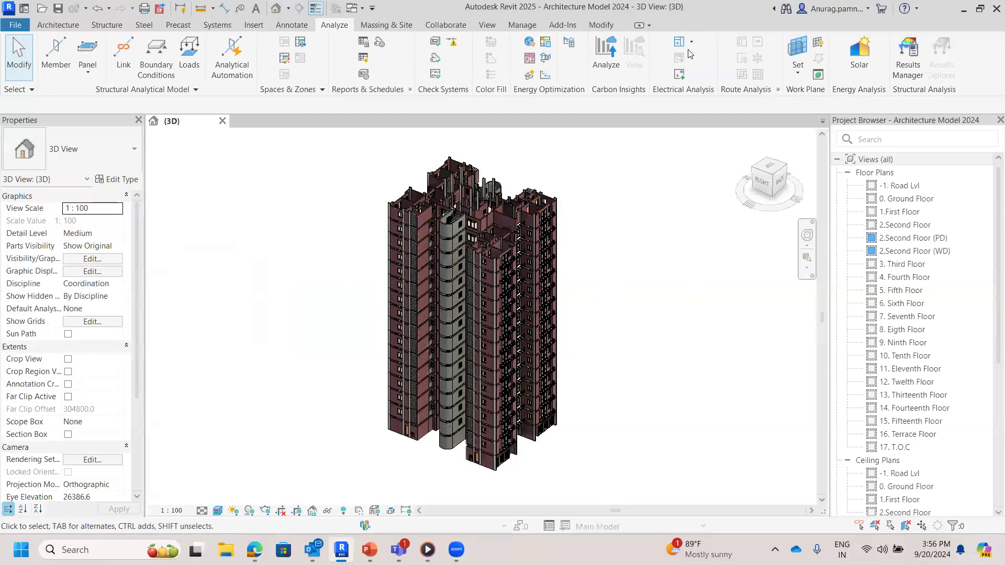
pyautogui.click(858, 52)
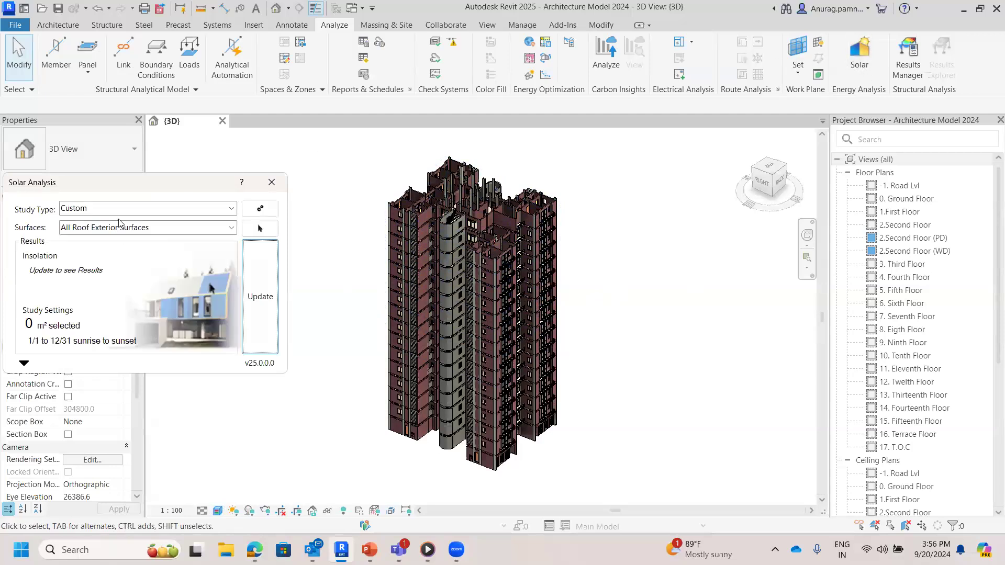
# - Start picking surfaces manually for the solar analysis and select the exterior brick wall faces on the front wing's upper six floors
pyautogui.click(231, 230)
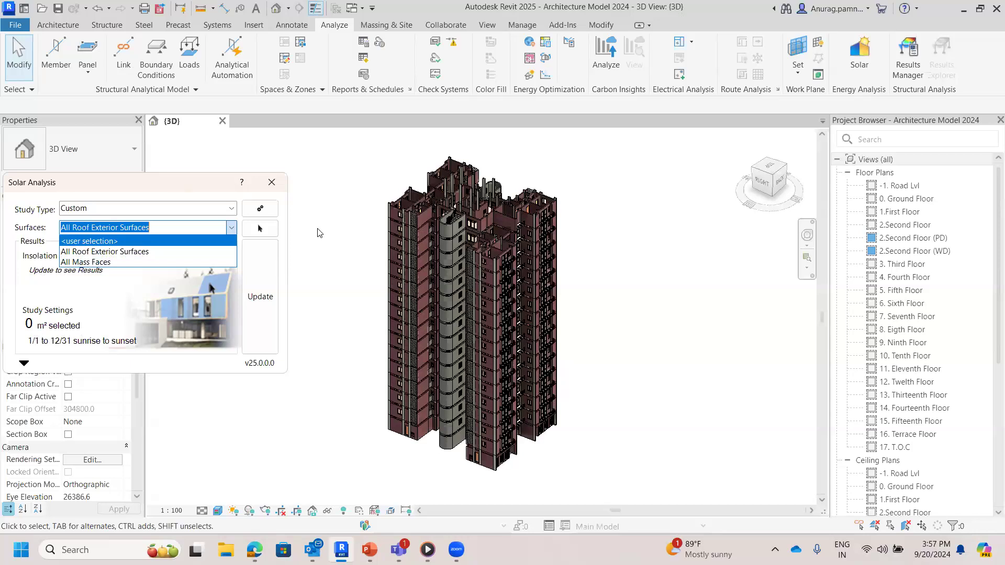
pyautogui.click(262, 229)
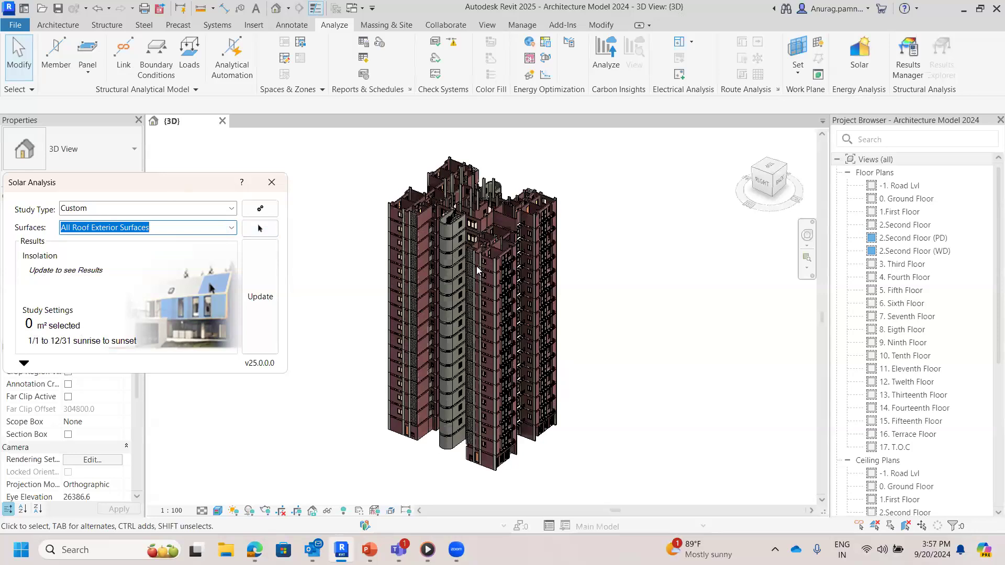
pyautogui.click(260, 228)
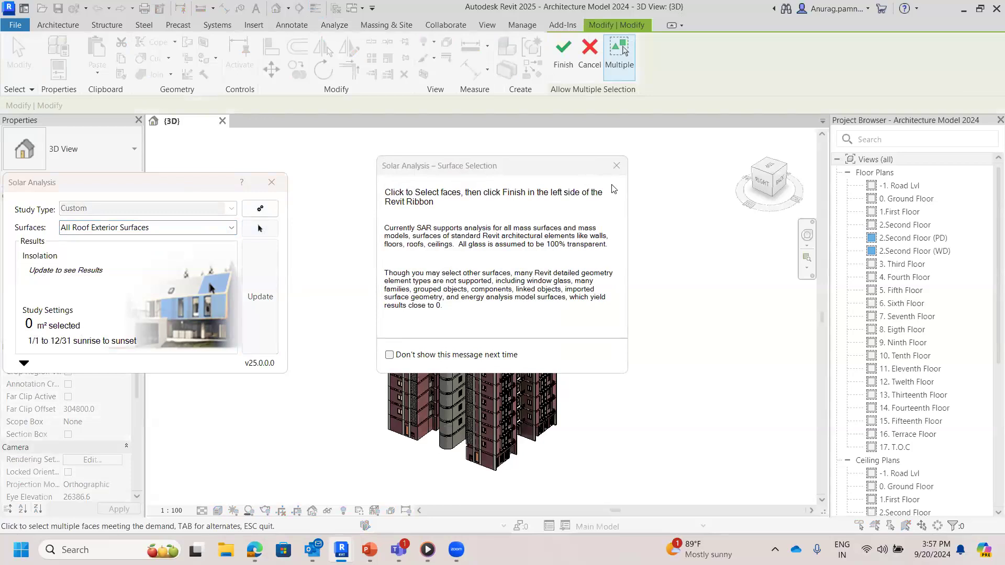
pyautogui.click(617, 165)
pyautogui.click(485, 273)
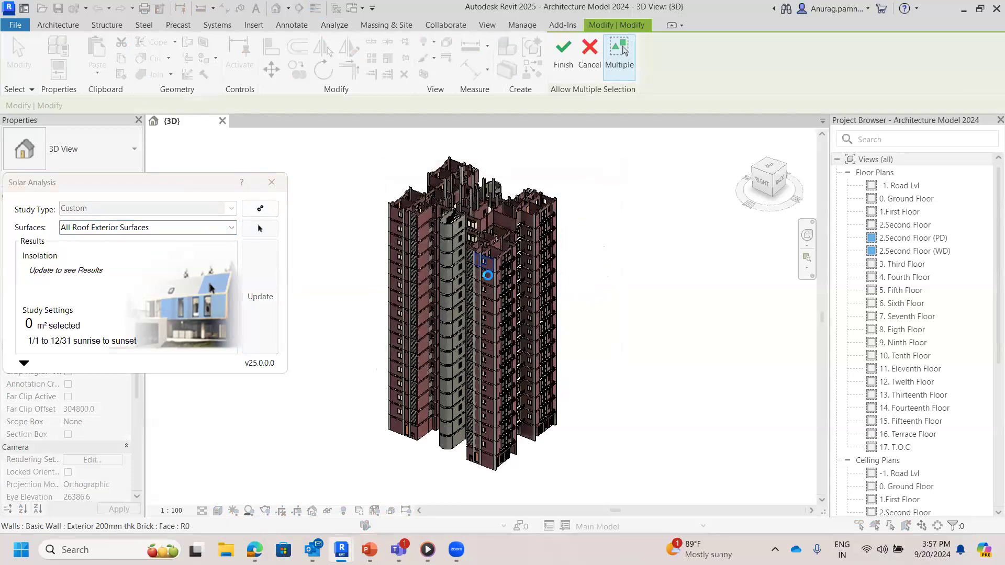
pyautogui.scroll(5, 487, 275)
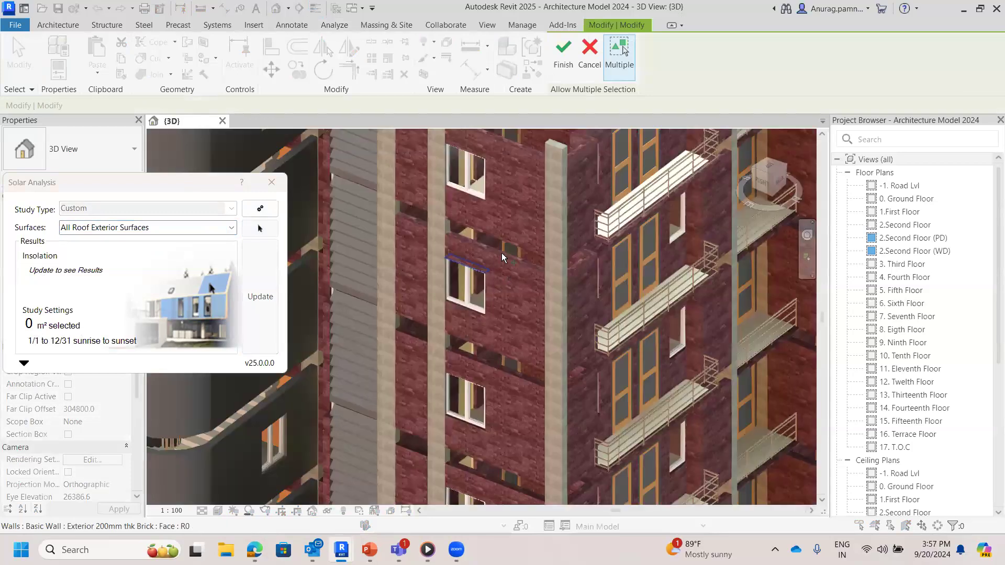
pyautogui.scroll(-2, 500, 299)
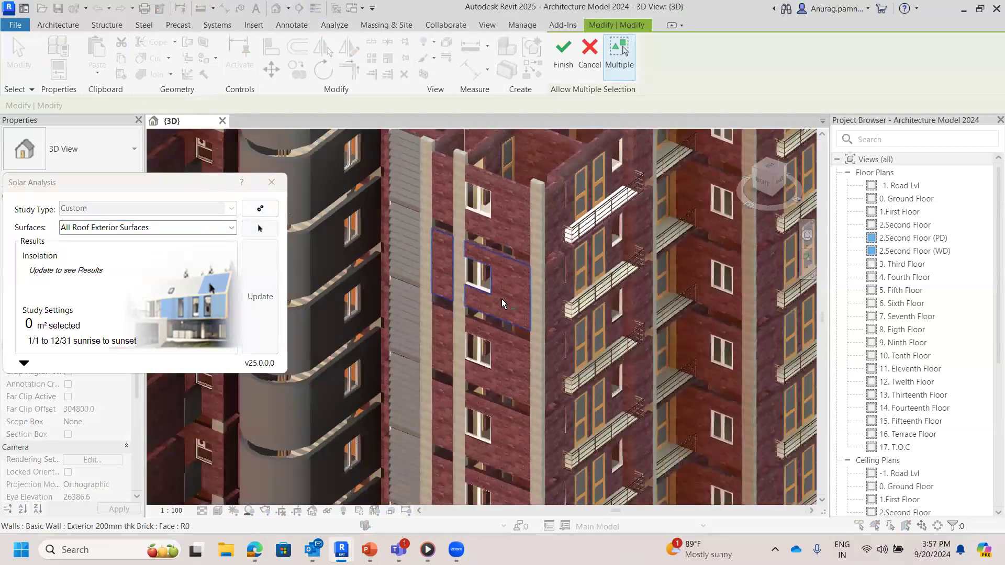
pyautogui.click(514, 335)
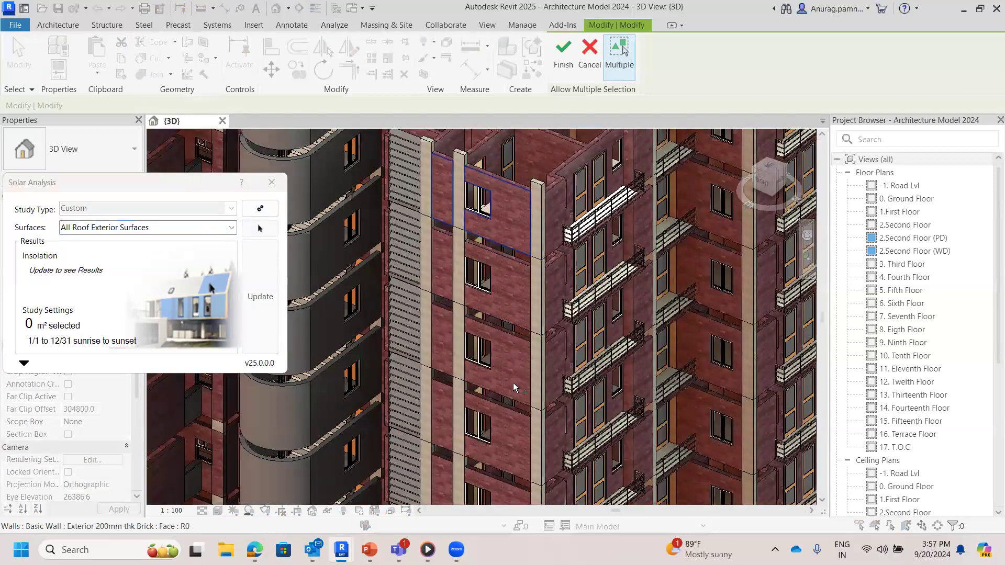
pyautogui.click(513, 382)
pyautogui.scroll(-2, 513, 383)
pyautogui.scroll(-2, 514, 388)
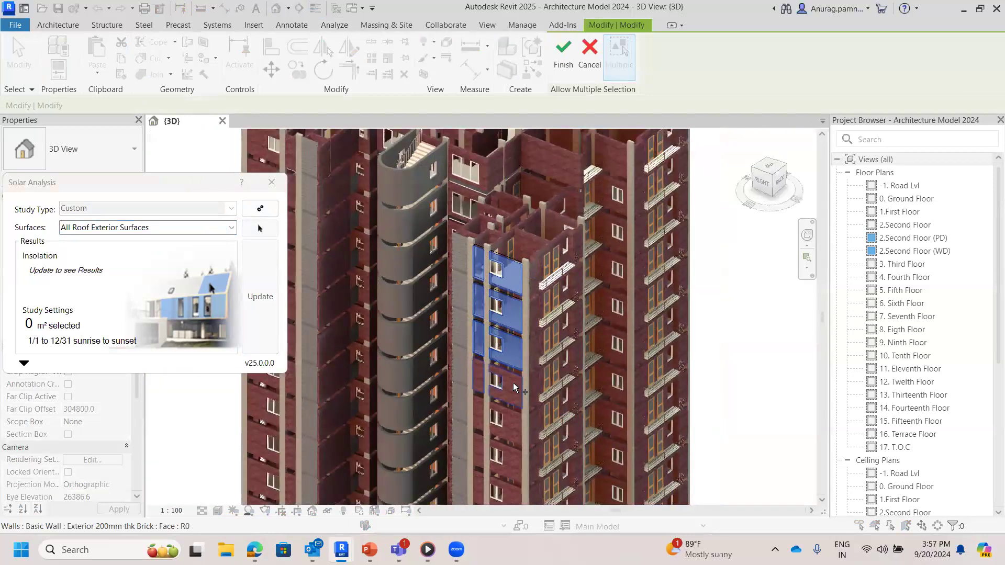
pyautogui.click(500, 378)
pyautogui.click(501, 418)
pyautogui.click(507, 457)
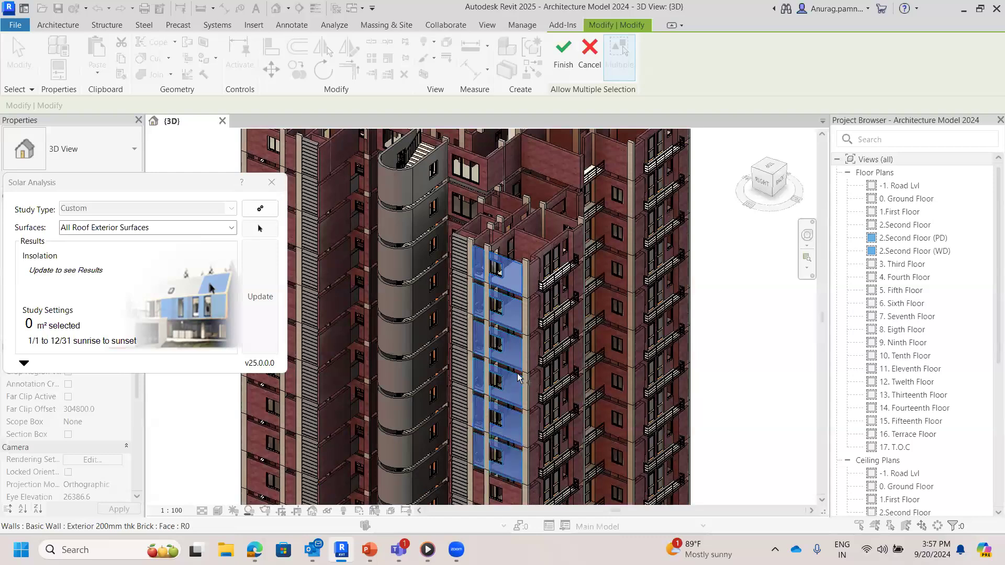
# - Add the exterior brick wall faces of the next lower floors on the front wing to the surface selection
pyautogui.scroll(-5, 514, 261)
pyautogui.scroll(5, 504, 386)
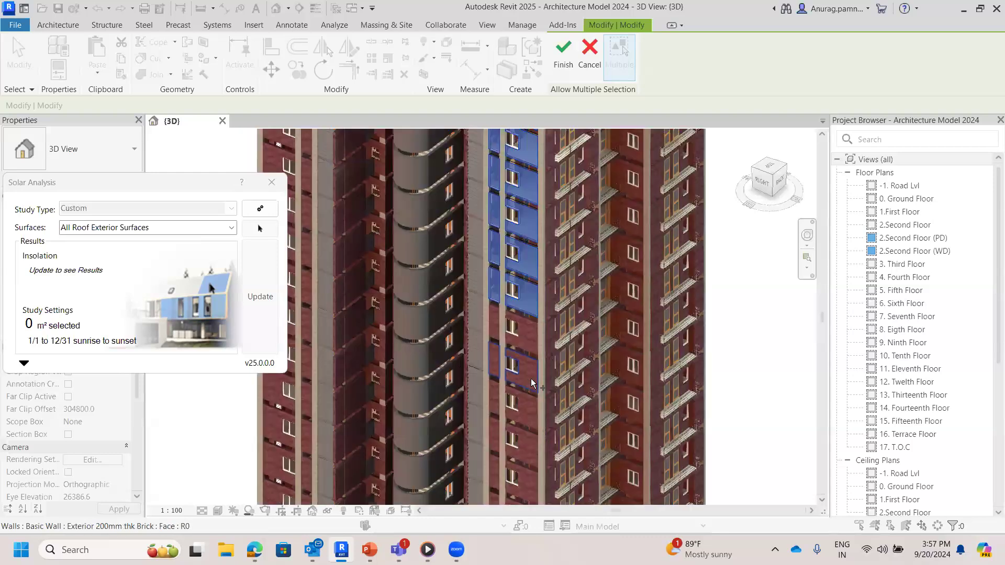
pyautogui.click(530, 343)
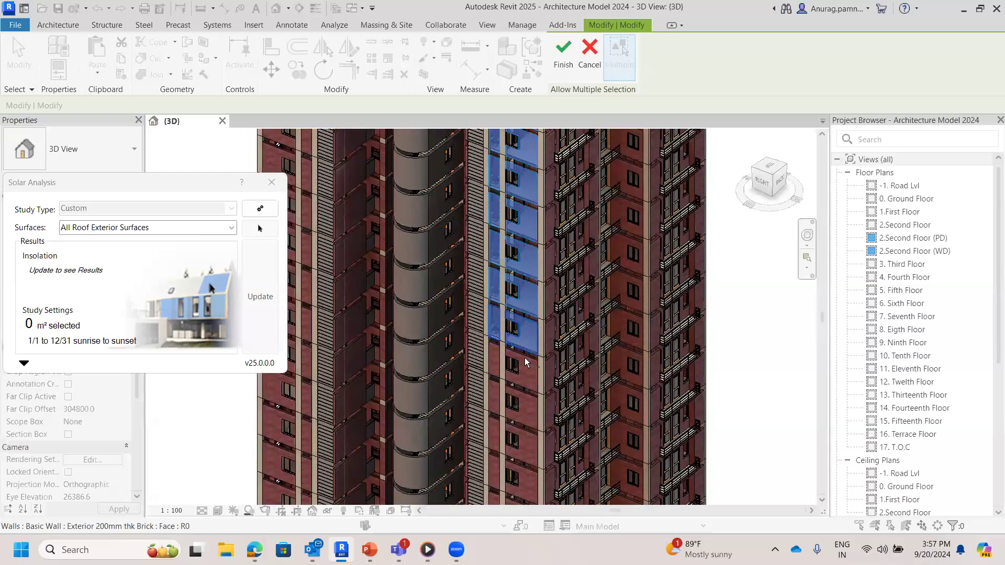
pyautogui.click(529, 377)
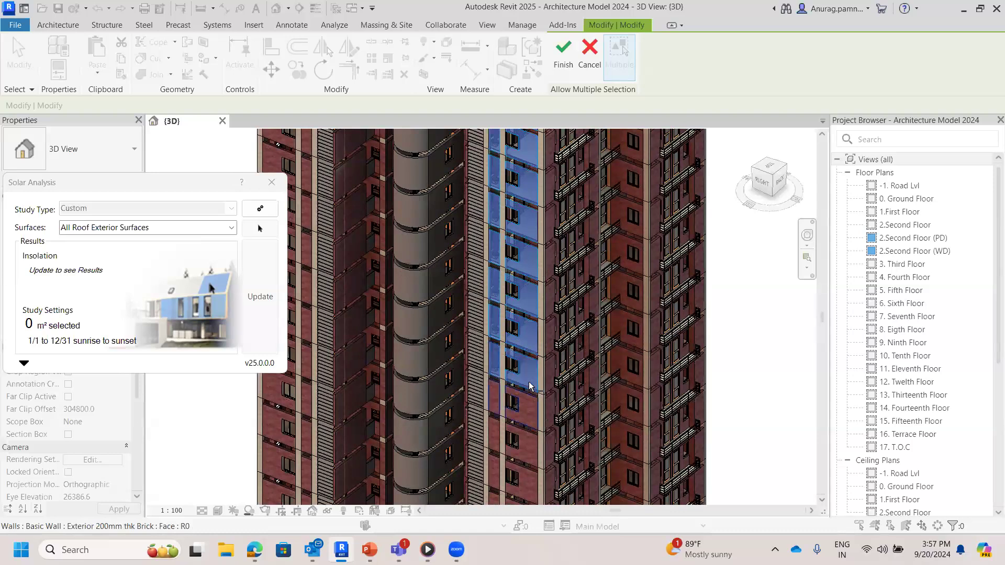
pyautogui.click(530, 386)
pyautogui.click(530, 386)
pyautogui.scroll(-2, 538, 387)
pyautogui.scroll(3, 538, 451)
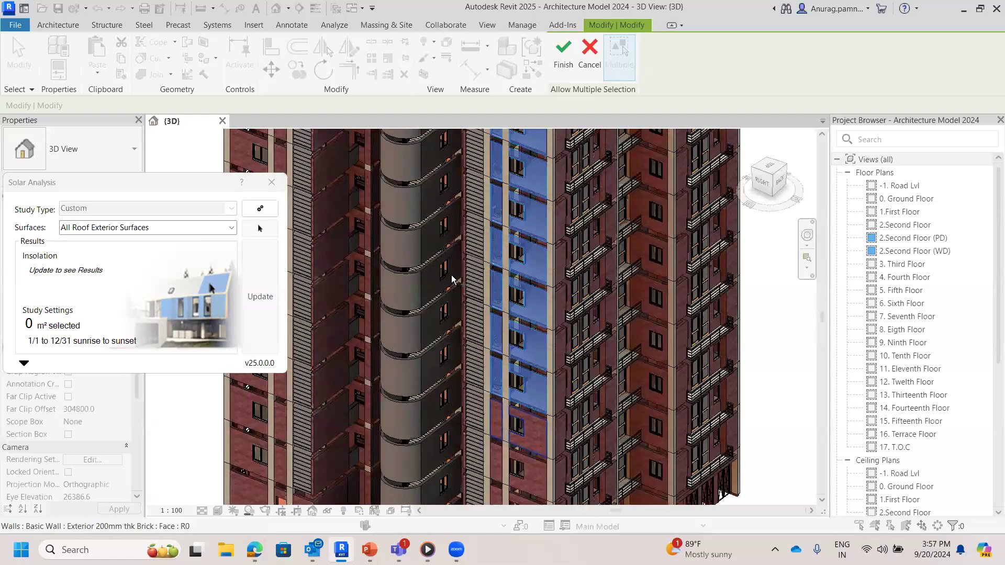
# - Add the curved exterior concrete block wall faces and their adjoining side wall faces on the grey tower to the surface selection
pyautogui.click(426, 291)
pyautogui.click(408, 256)
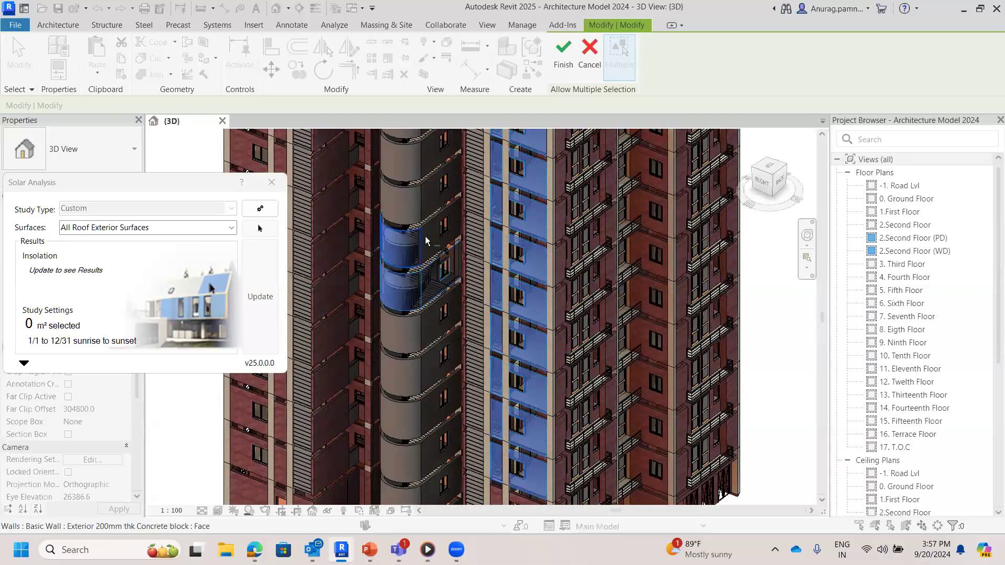
pyautogui.click(431, 192)
pyautogui.click(408, 200)
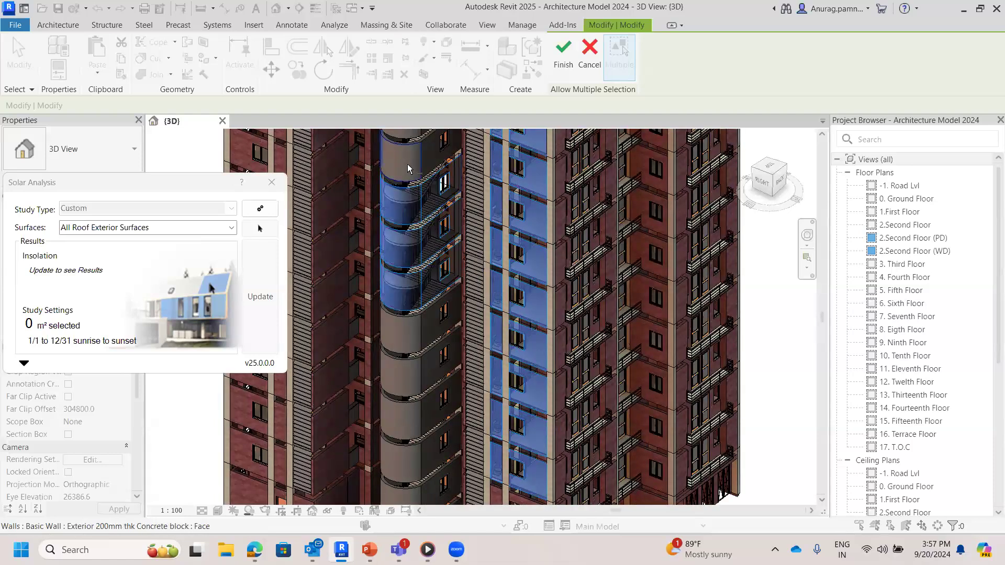
pyautogui.scroll(-3, 425, 222)
pyautogui.scroll(5, 427, 220)
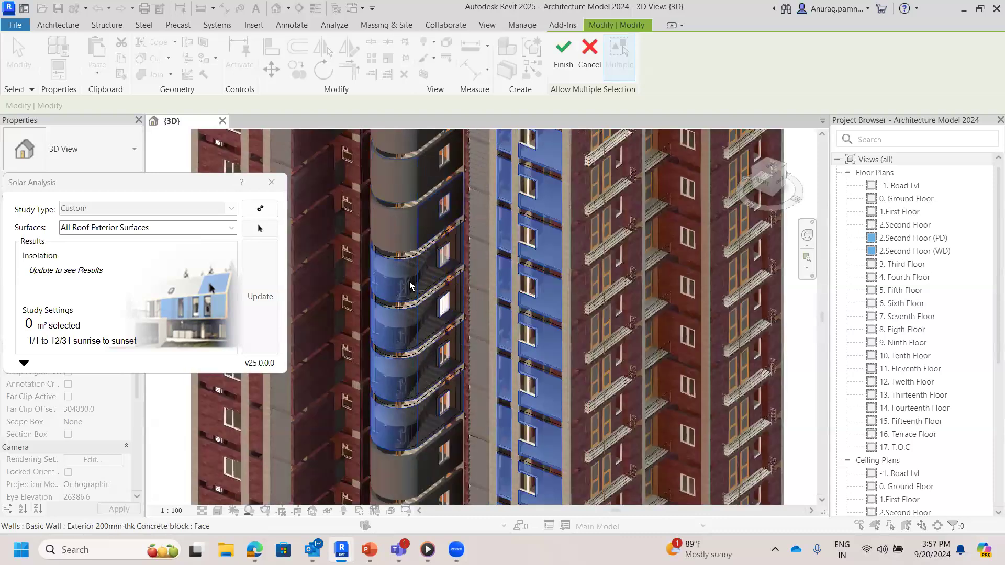
pyautogui.scroll(2, 410, 285)
pyautogui.scroll(1, 393, 215)
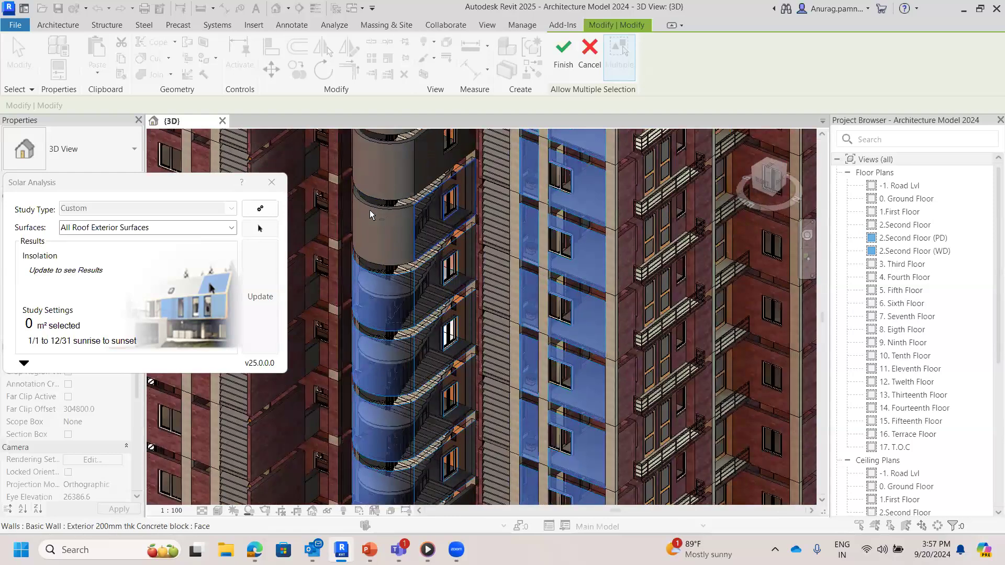
pyautogui.click(377, 215)
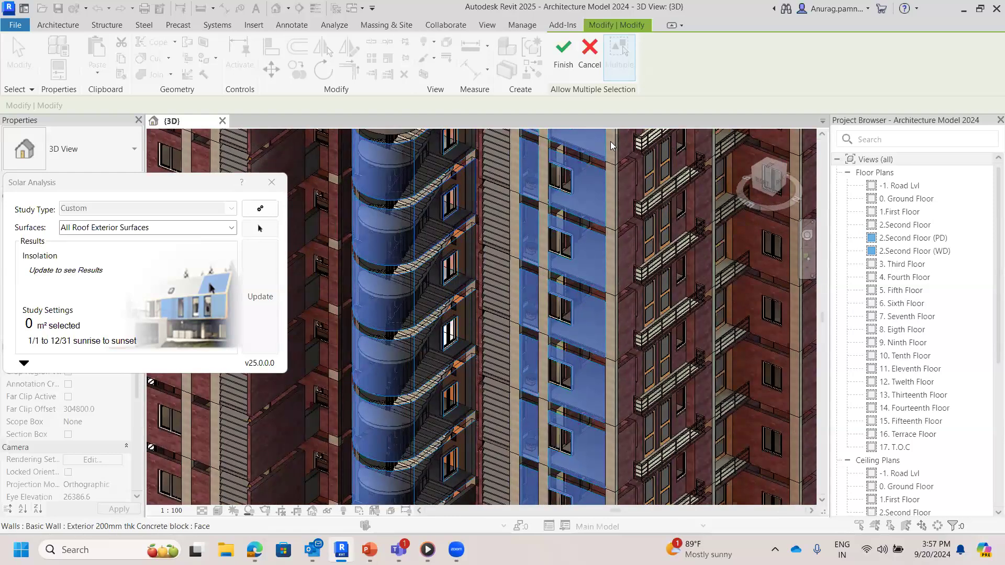
# - Finish the manual surface selection on the tower and update the Custom solar analysis for the selected faces
pyautogui.scroll(-4, 613, 146)
pyautogui.scroll(3, 647, 256)
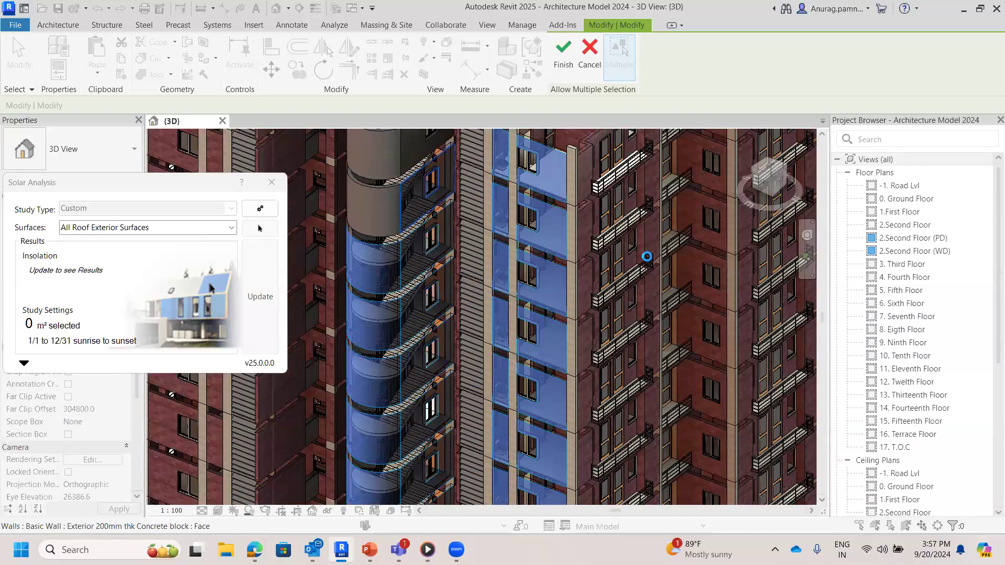
pyautogui.scroll(-4, 647, 257)
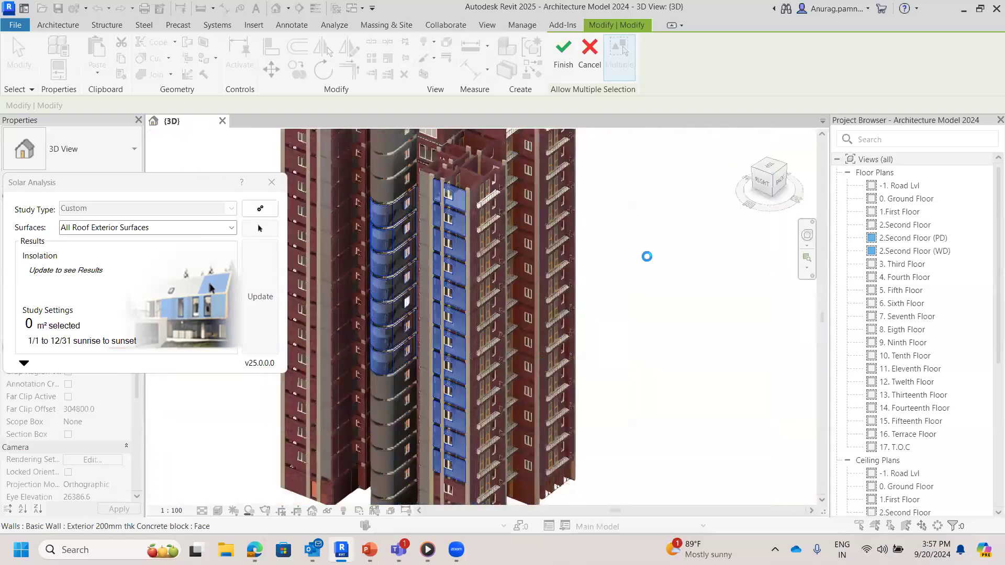
pyautogui.click(563, 54)
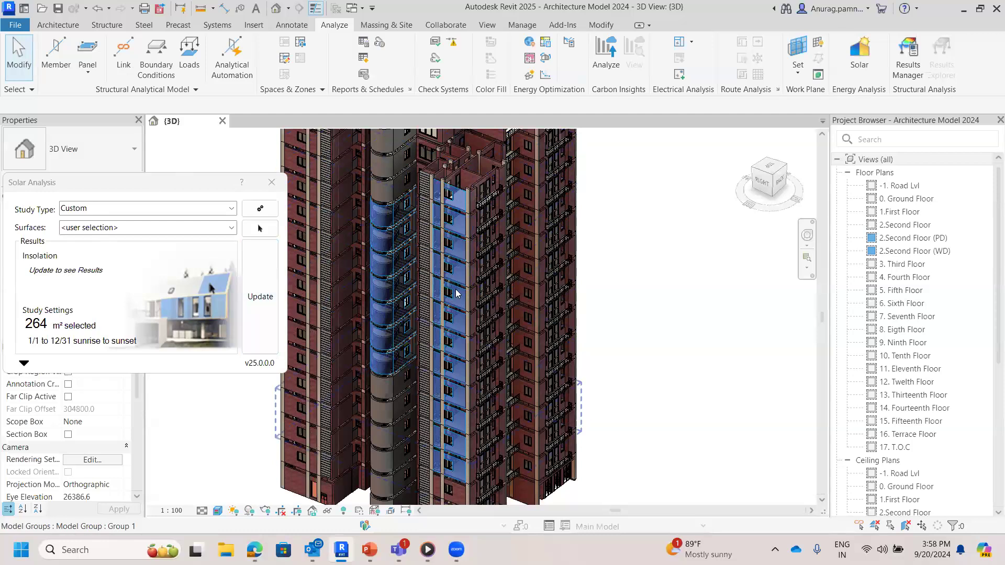
pyautogui.click(260, 297)
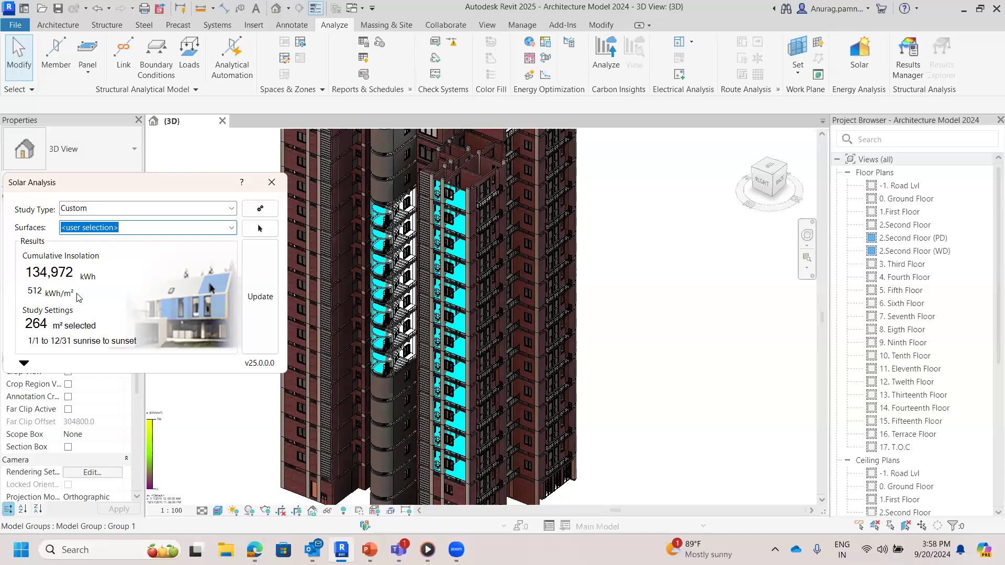
# - Examine the Custom Solar legend with its project location and sun study dates, and the analysed wall faces on the tower
pyautogui.scroll(-1, 365, 336)
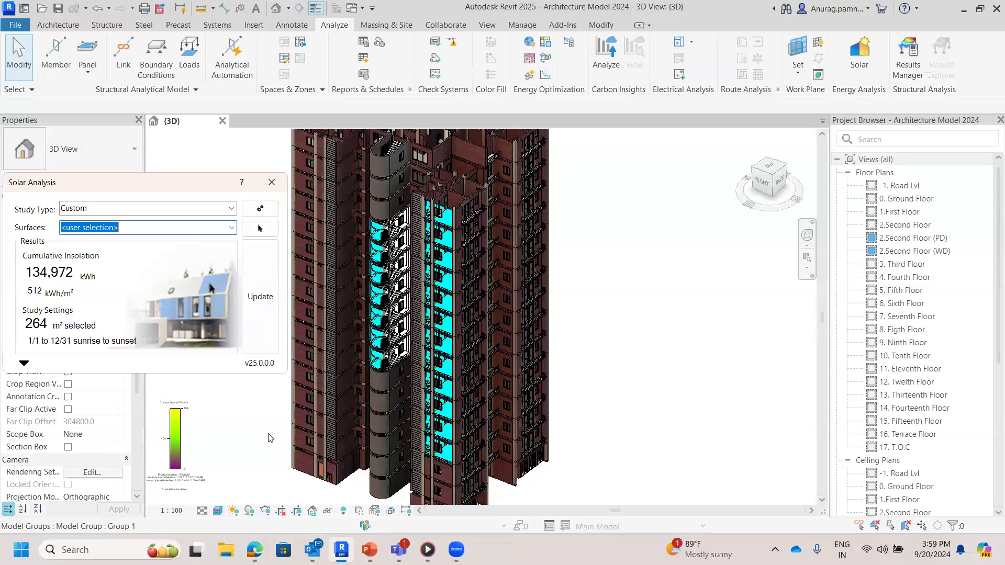
pyautogui.scroll(-3, 204, 459)
pyautogui.scroll(5, 309, 415)
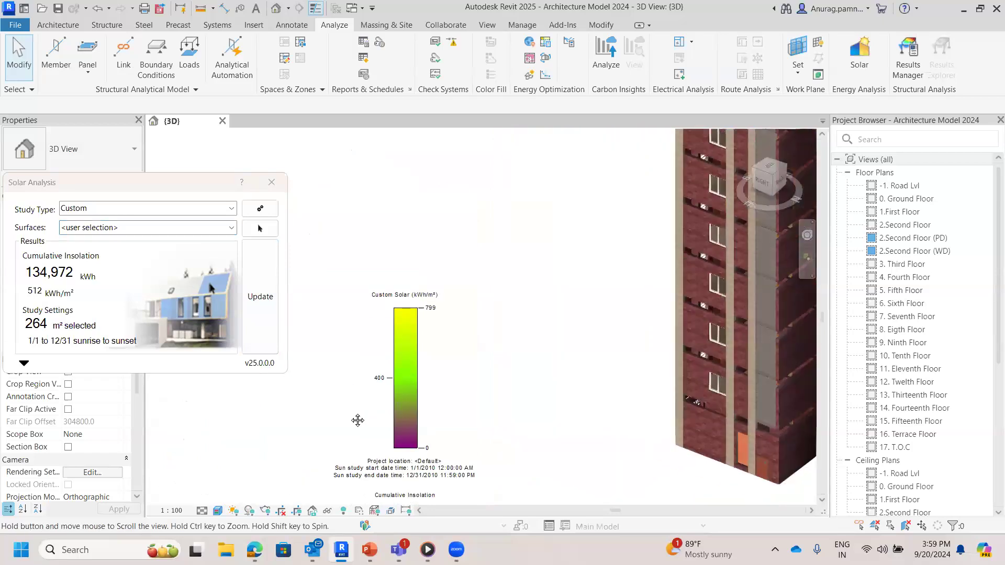
pyautogui.click(407, 334)
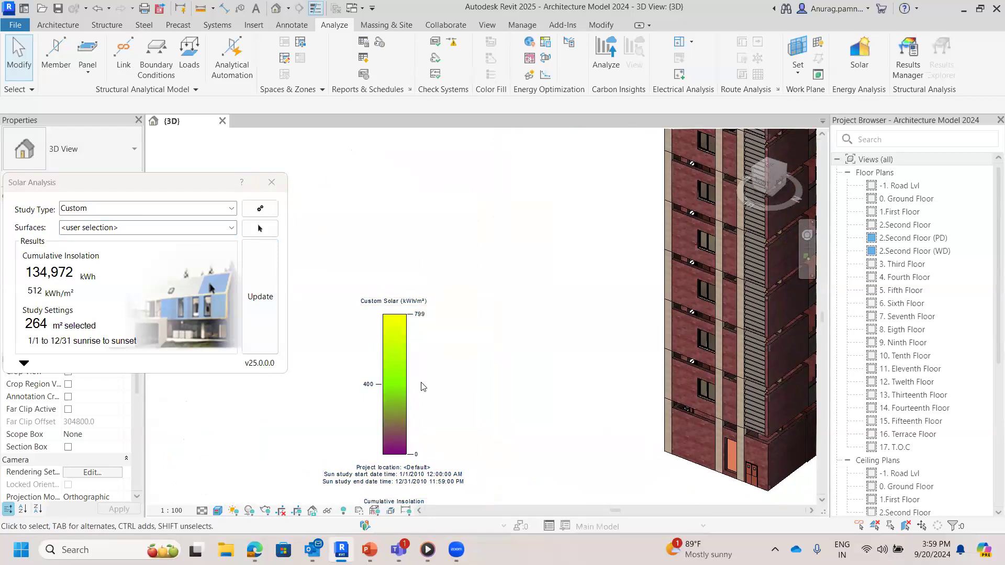
pyautogui.scroll(-2, 365, 366)
pyautogui.moveTo(437, 381)
pyautogui.mouseDown(button='middle')
pyautogui.moveTo(422, 392)
pyautogui.moveTo(404, 377)
pyautogui.moveTo(360, 392)
pyautogui.mouseUp(button='middle')
pyautogui.scroll(3, 359, 389)
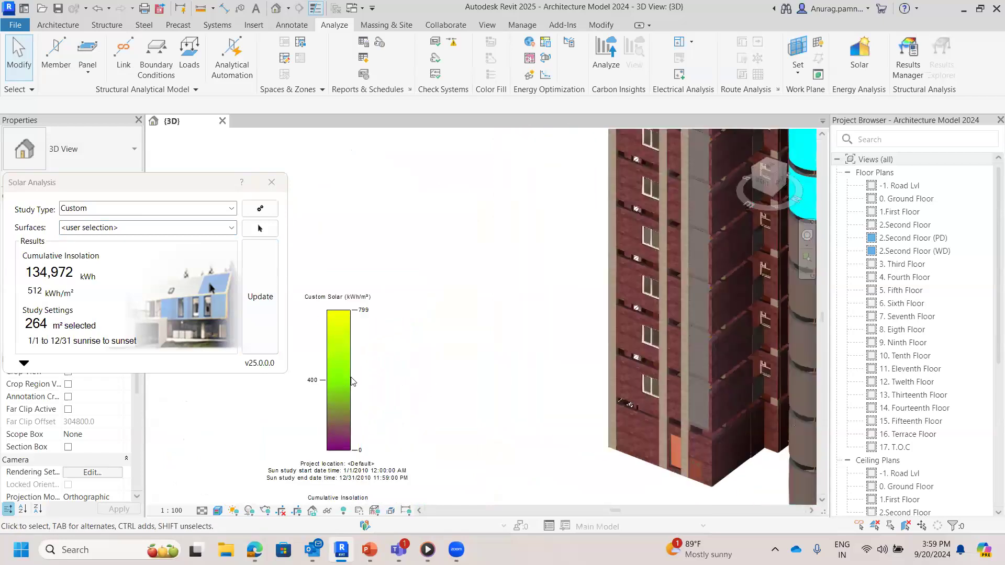
pyautogui.scroll(-3, 421, 364)
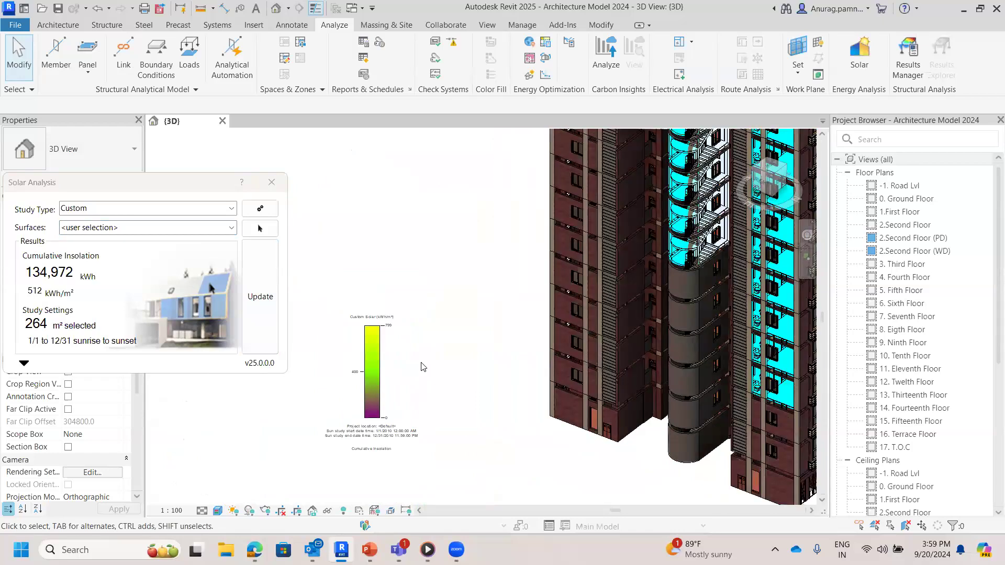
pyautogui.scroll(-2, 446, 336)
pyautogui.moveTo(458, 370)
pyautogui.mouseDown(button='middle')
pyautogui.moveTo(441, 372)
pyautogui.moveTo(433, 389)
pyautogui.mouseUp(button='middle')
pyautogui.moveTo(425, 346); pyautogui.dragTo(394, 396, button='middle')
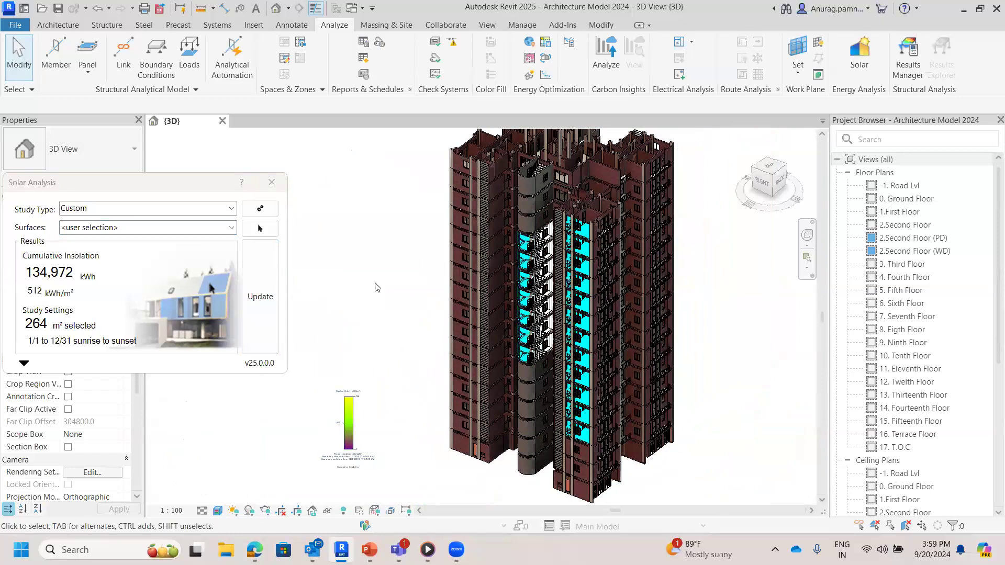
pyautogui.click(340, 397)
pyautogui.moveTo(390, 301); pyautogui.dragTo(369, 317, button='middle')
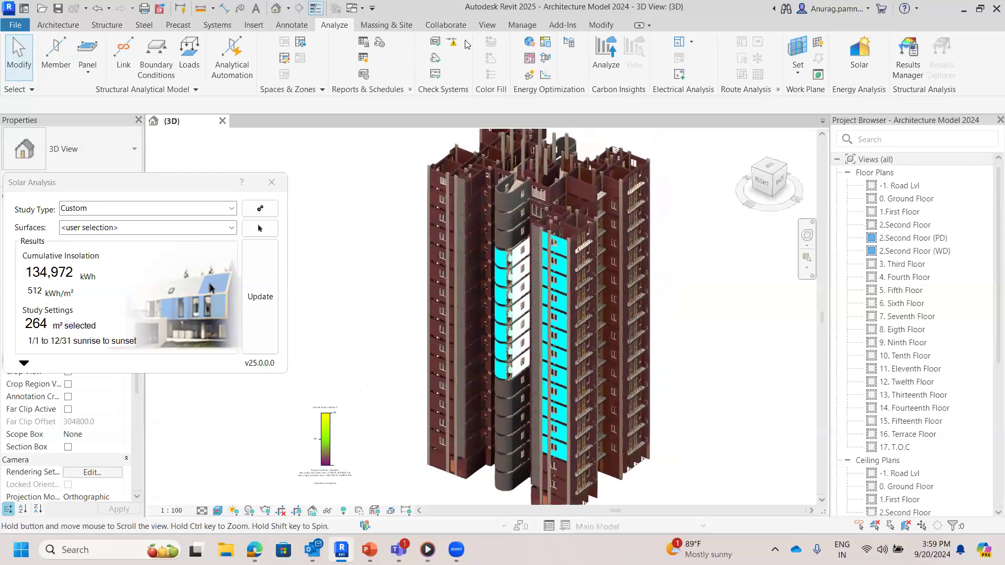
# - Search for Delhi, India as the project address in the project's location settings, using the Internet Mapping Service
pyautogui.click(529, 42)
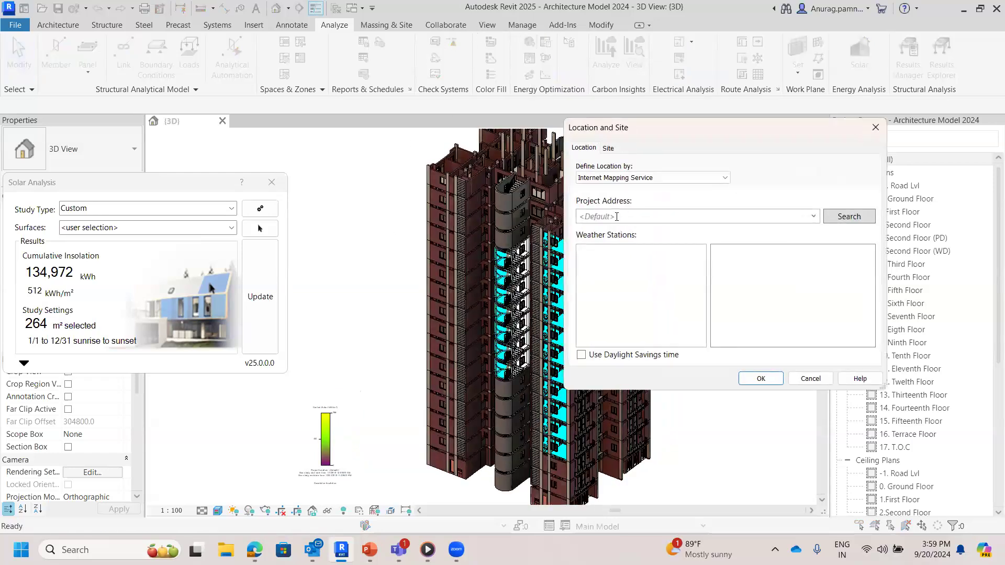
pyautogui.click(621, 217)
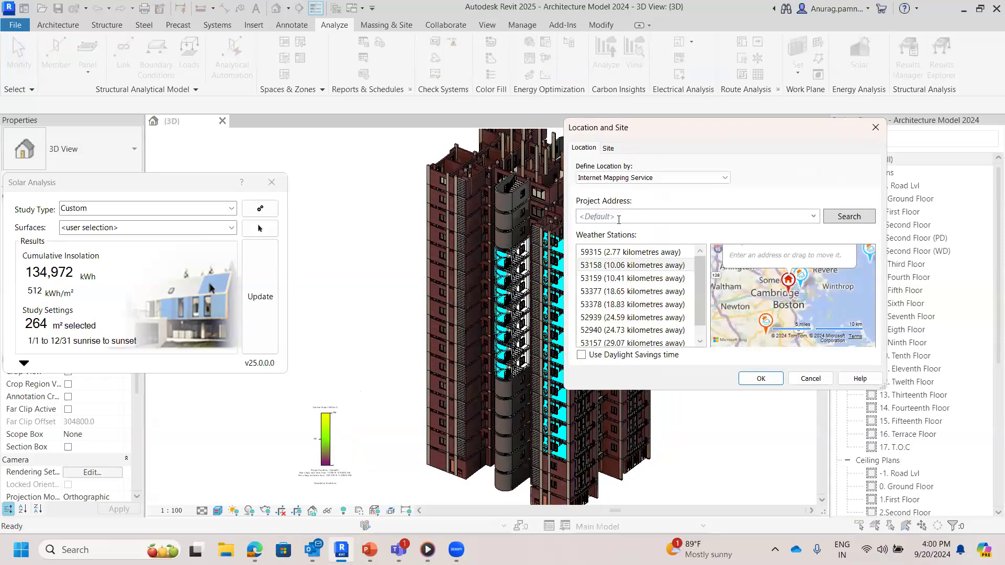
pyautogui.write('Delhi, India')
pyautogui.press('Return')
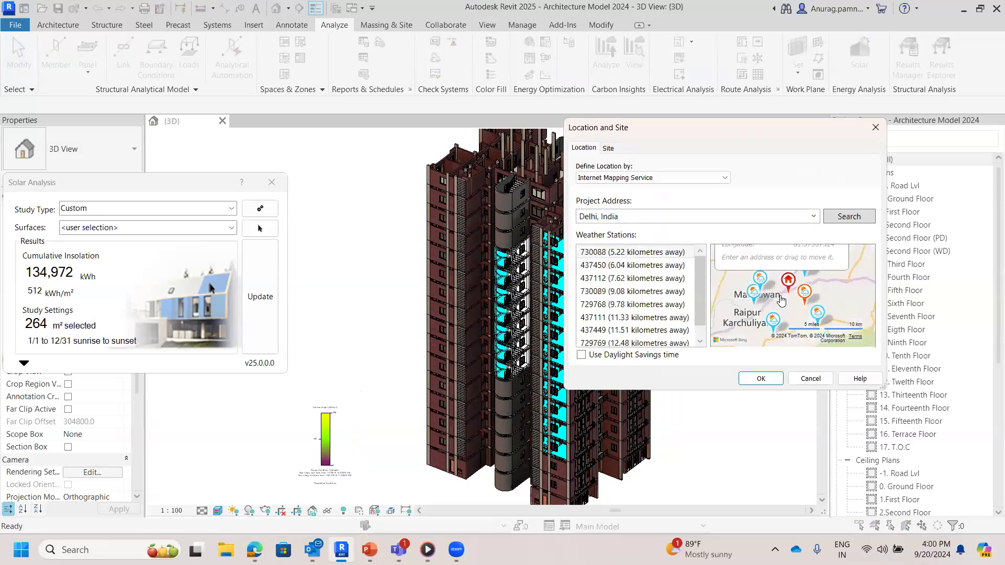
# - Move the project location marker on the map onto Delhi near Mangawan and apply the location
pyautogui.scroll(1, 787, 294)
pyautogui.scroll(2, 752, 320)
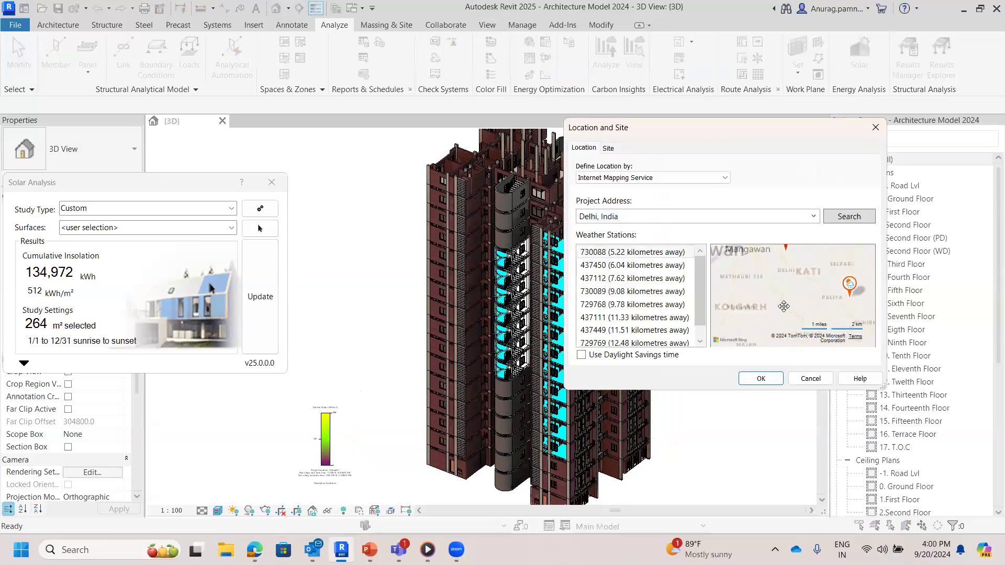
pyautogui.moveTo(752, 321); pyautogui.dragTo(734, 333)
pyautogui.moveTo(755, 287); pyautogui.dragTo(756, 306)
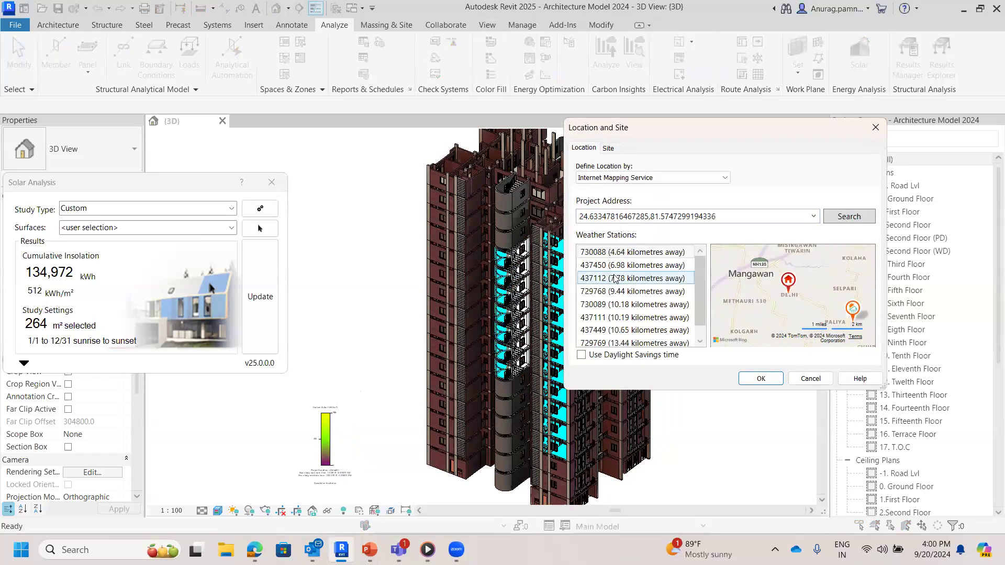
pyautogui.click(761, 379)
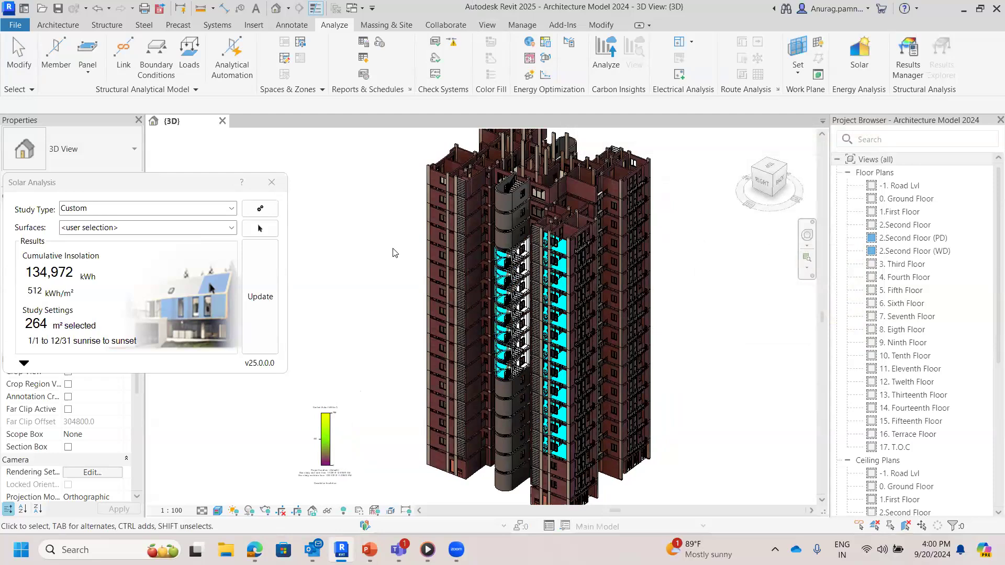
# - Rerun the solar analysis on the selected faces for the new project location and examine the updated Custom Solar legend
pyautogui.scroll(-1, 392, 250)
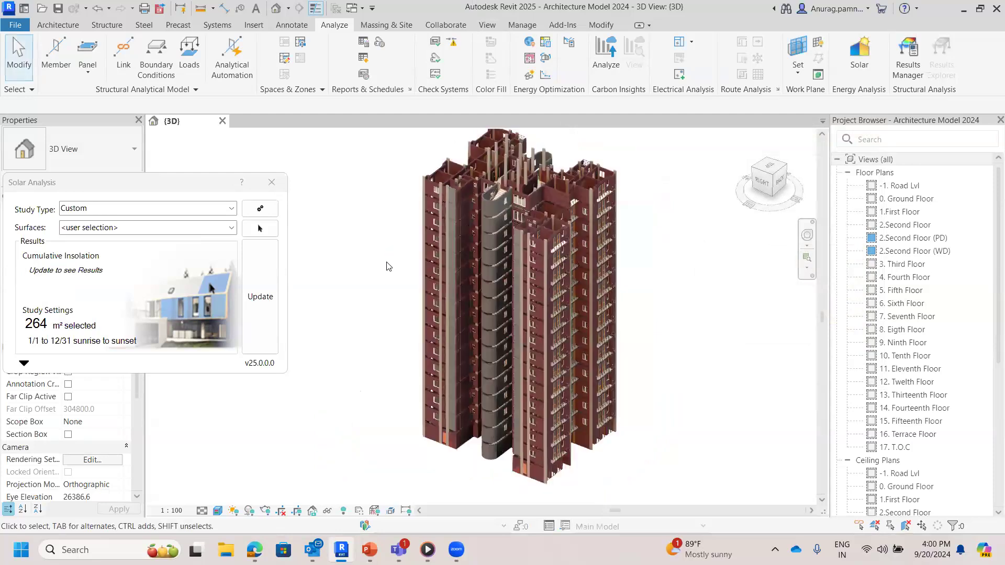
pyautogui.click(260, 296)
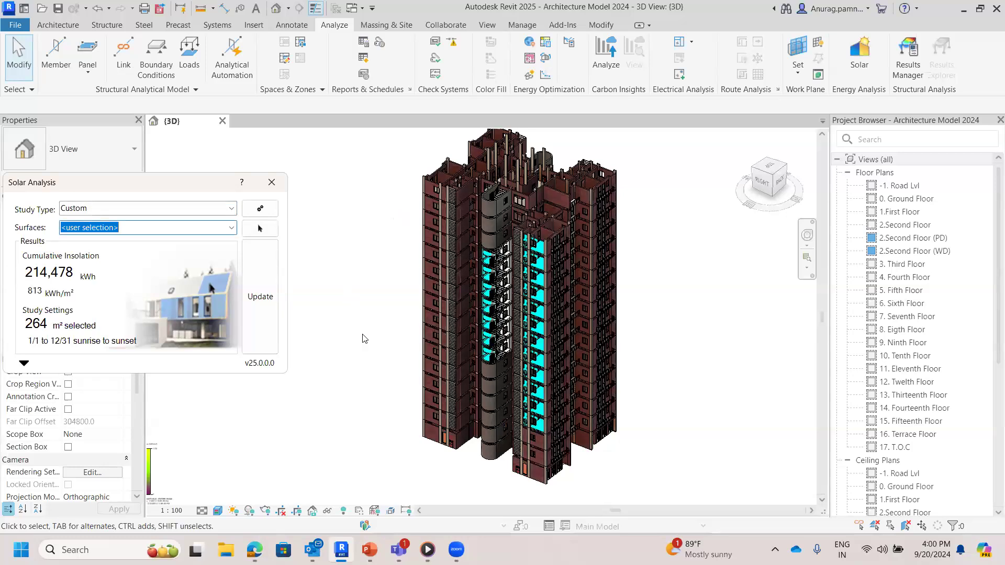
pyautogui.scroll(-1, 364, 340)
pyautogui.scroll(3, 214, 461)
pyautogui.moveTo(300, 430); pyautogui.dragTo(554, 406, button='middle')
pyautogui.scroll(2, 454, 344)
pyautogui.moveTo(459, 354); pyautogui.dragTo(459, 182, button='middle')
pyautogui.scroll(1, 459, 180)
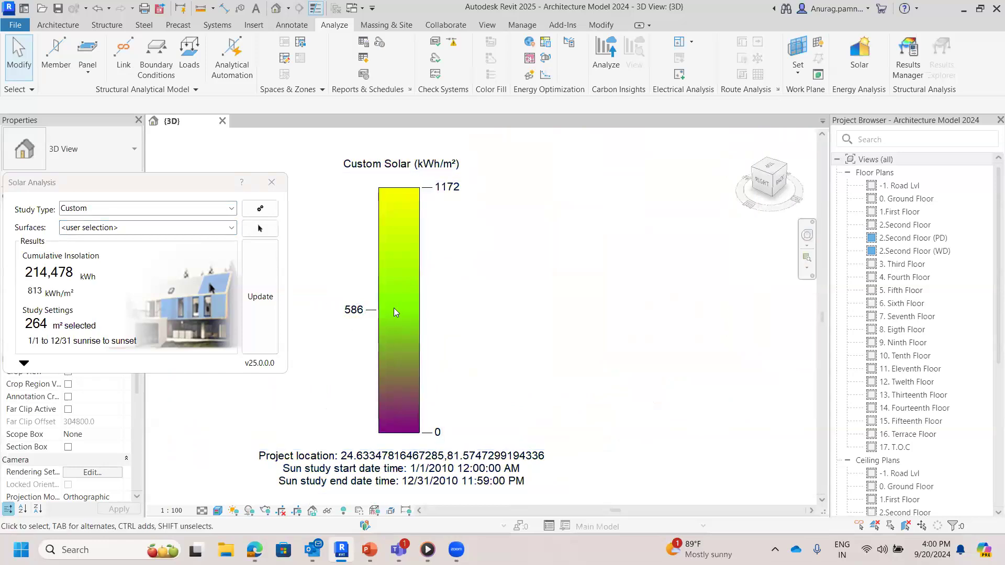
pyautogui.scroll(-1, 471, 295)
pyautogui.moveTo(480, 287); pyautogui.dragTo(453, 295, button='middle')
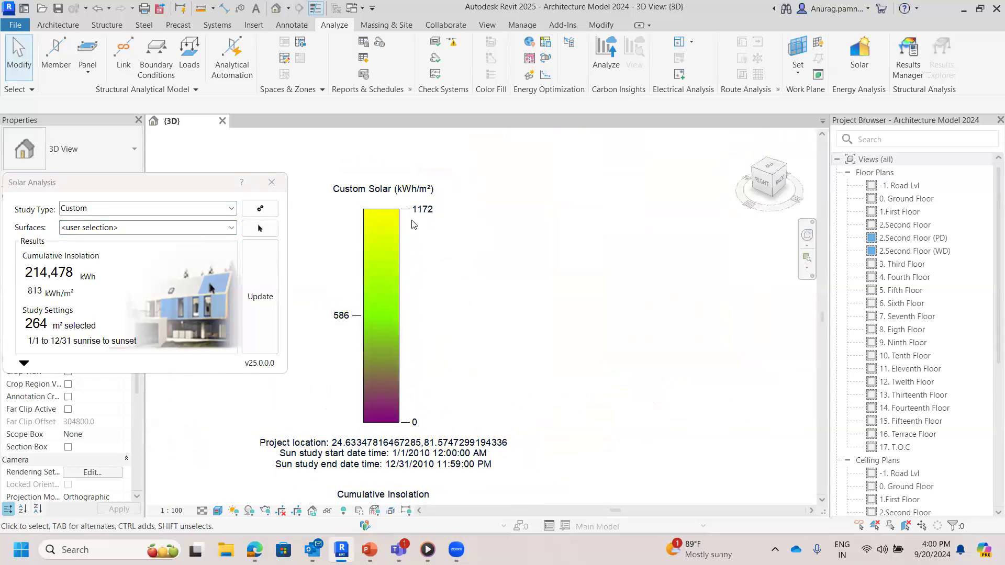
pyautogui.scroll(-2, 428, 231)
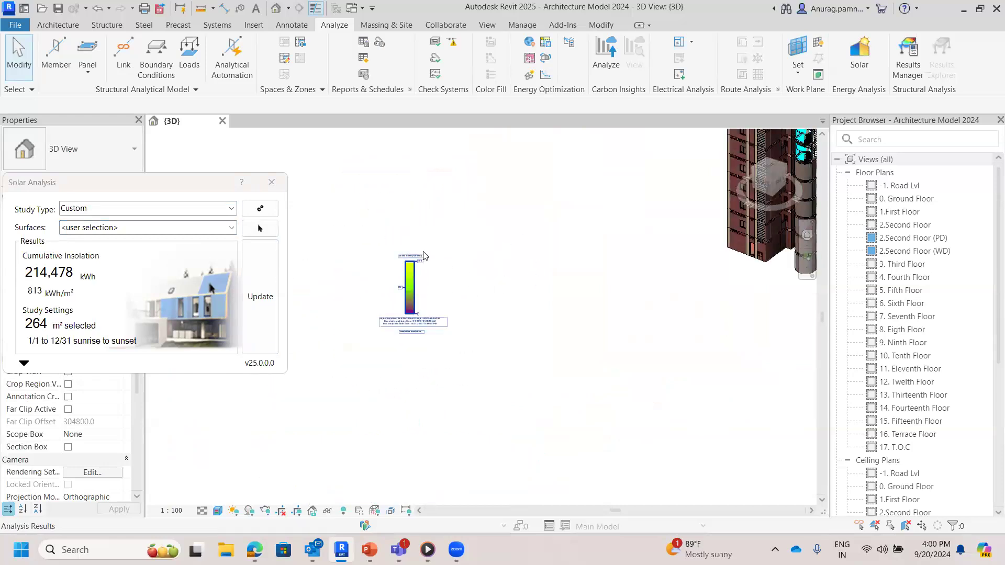
# - Review the updated cumulative insolation results together with the analysed wall faces on the tower
pyautogui.keyDown('shift'); pyautogui.moveTo(457, 298); pyautogui.dragTo(79, 313, button='middle'); pyautogui.keyUp('shift')
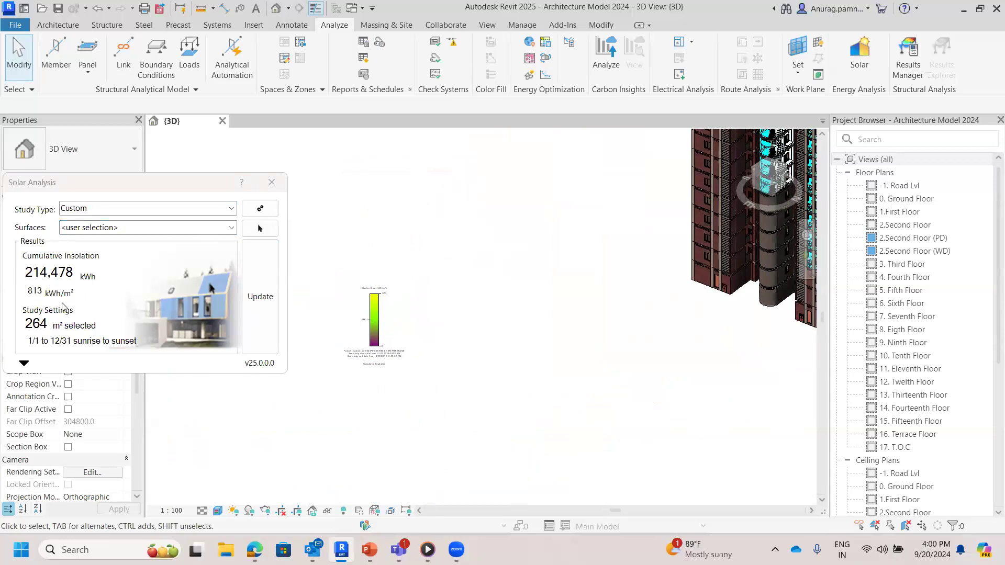
pyautogui.scroll(-3, 487, 285)
pyautogui.moveTo(529, 298); pyautogui.dragTo(478, 323, button='middle')
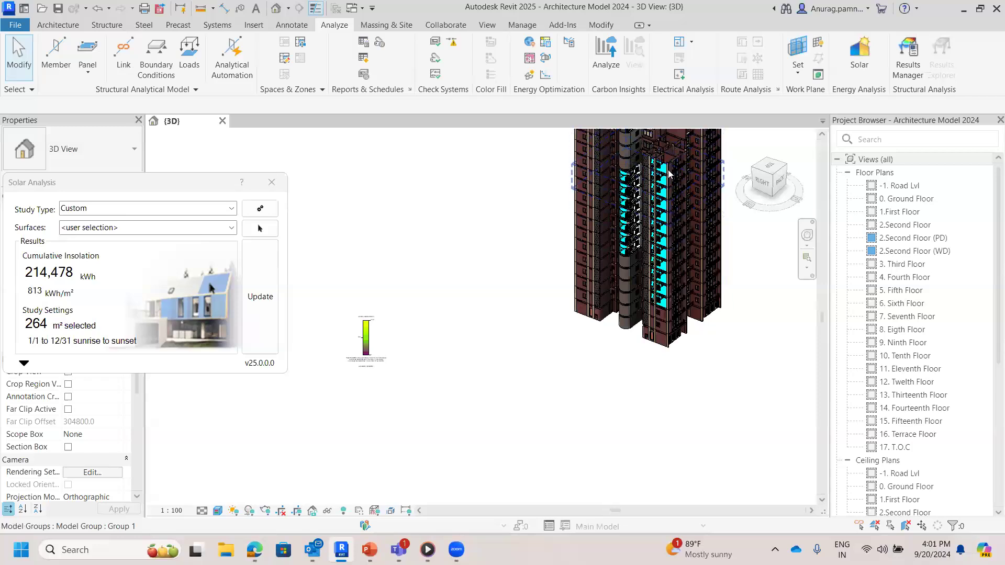
pyautogui.scroll(5, 660, 173)
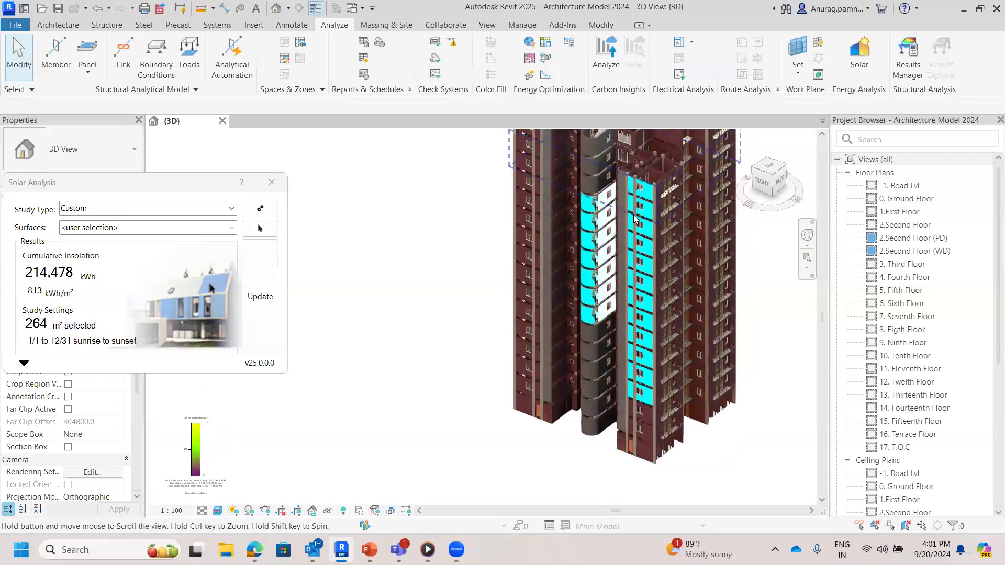
pyautogui.scroll(4, 633, 219)
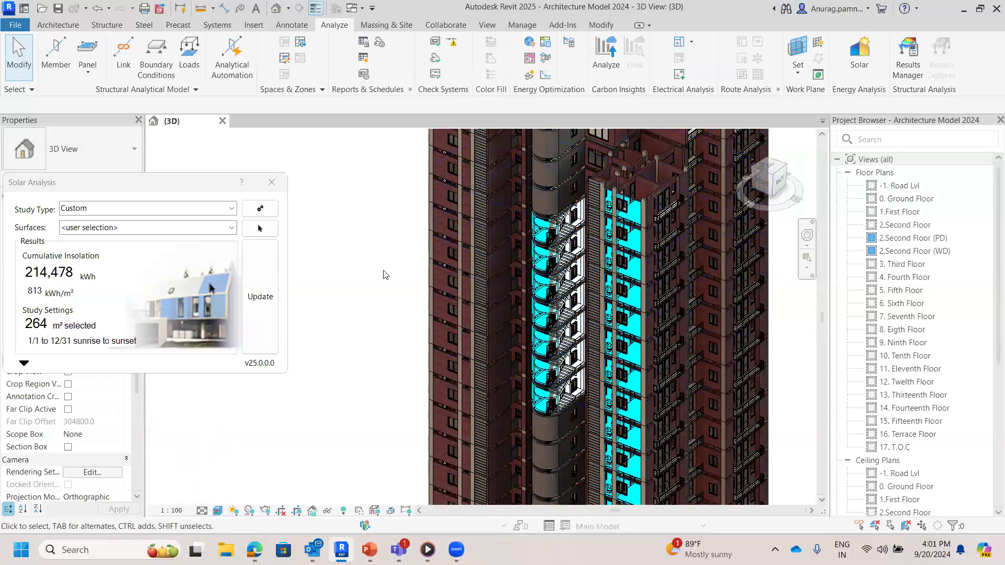
pyautogui.scroll(-2, 375, 264)
pyautogui.scroll(-3, 364, 327)
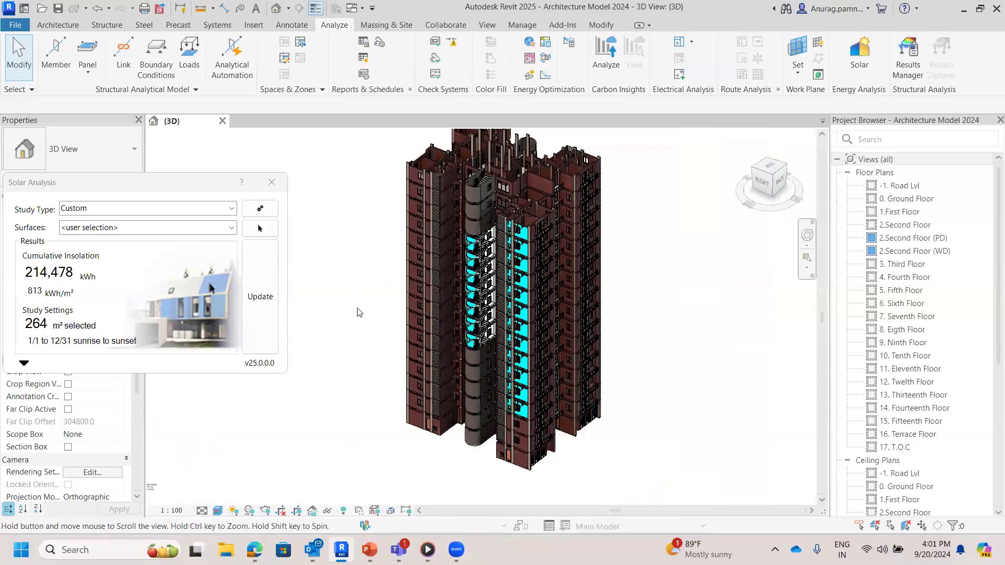
pyautogui.scroll(-2, 367, 327)
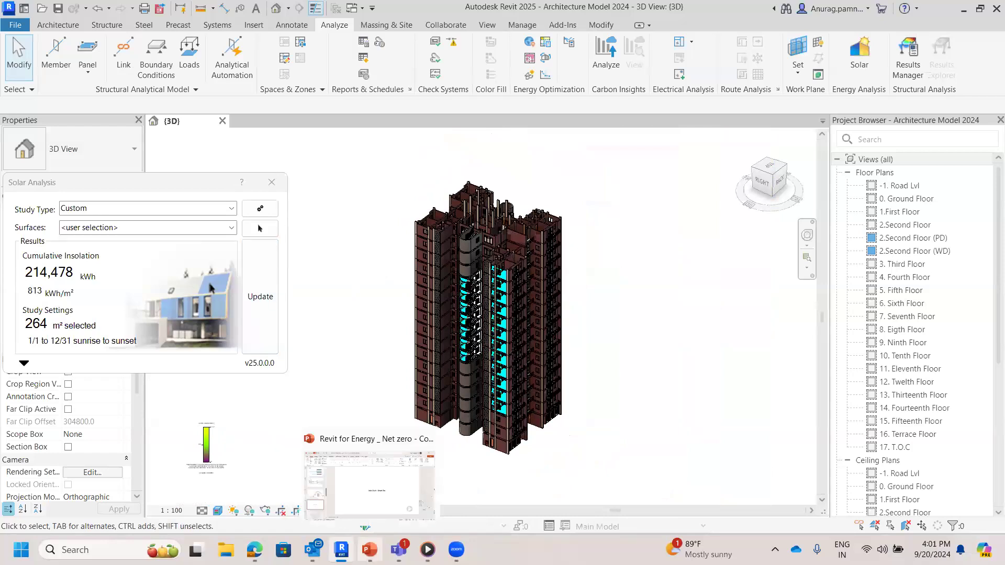
# - Switch to the PowerPoint presentation Revit for Energy _ Net zero - Copy and show slide 17, Illumination Analysis
pyautogui.click(371, 489)
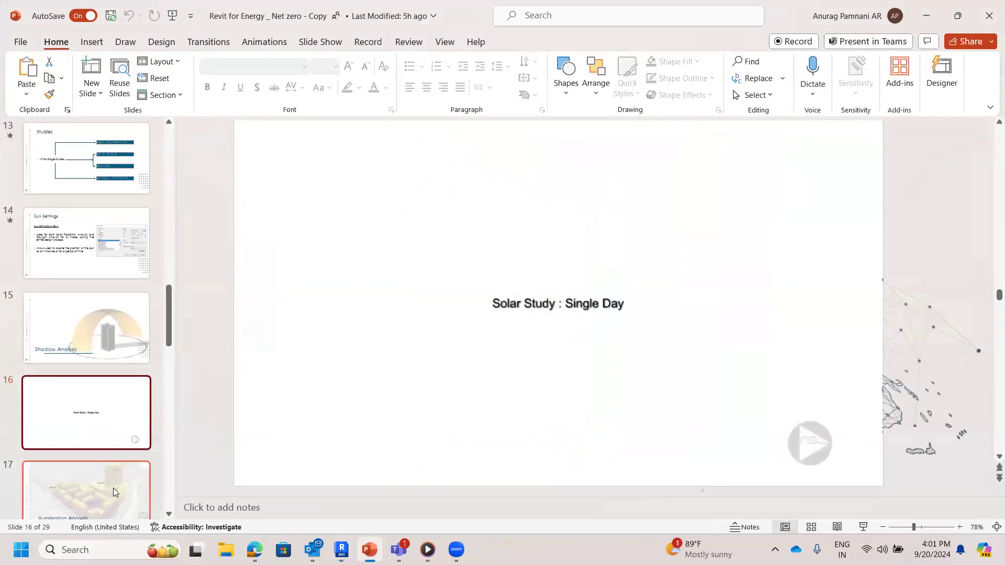
pyautogui.click(113, 488)
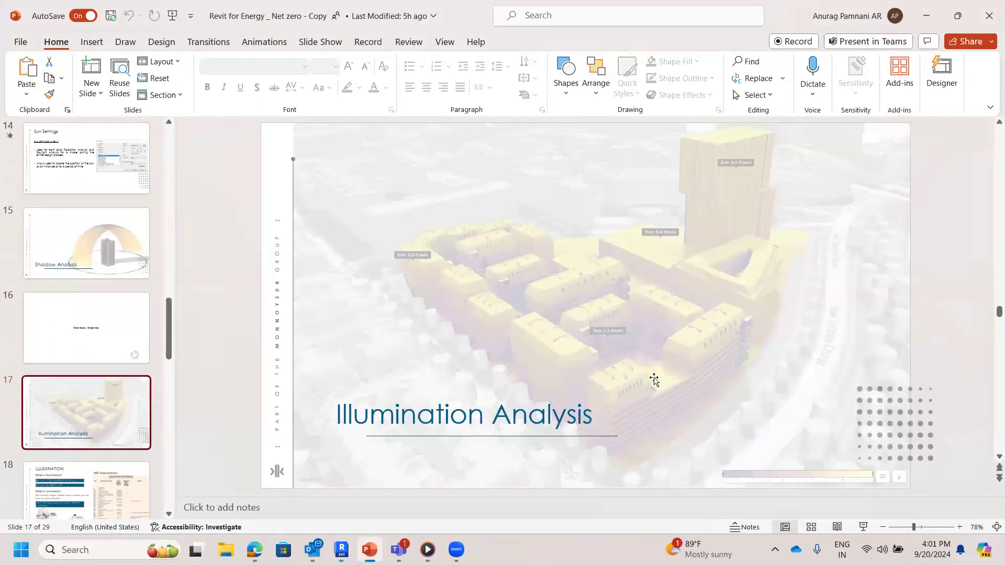
# - Start the slide show at the Illumination Analysis slide and advance to the Illumination slide with the NBC requirements
pyautogui.hotkey('shift', 'F5')
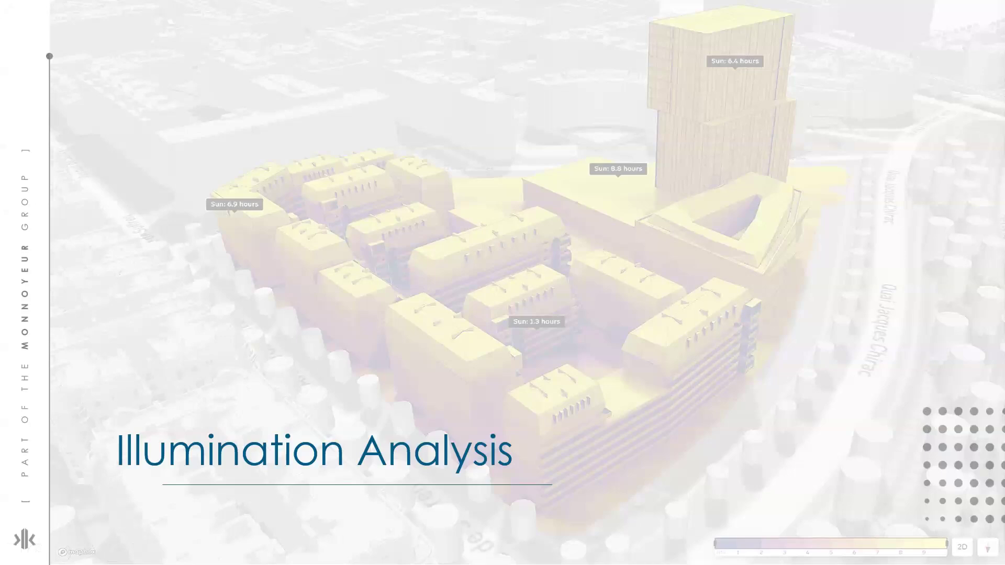
pyautogui.press('Right')
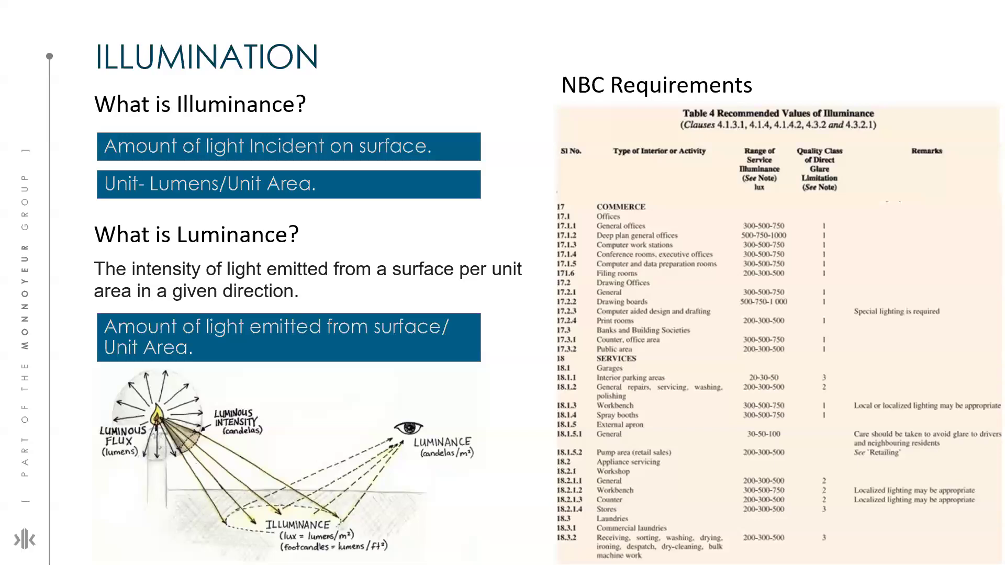
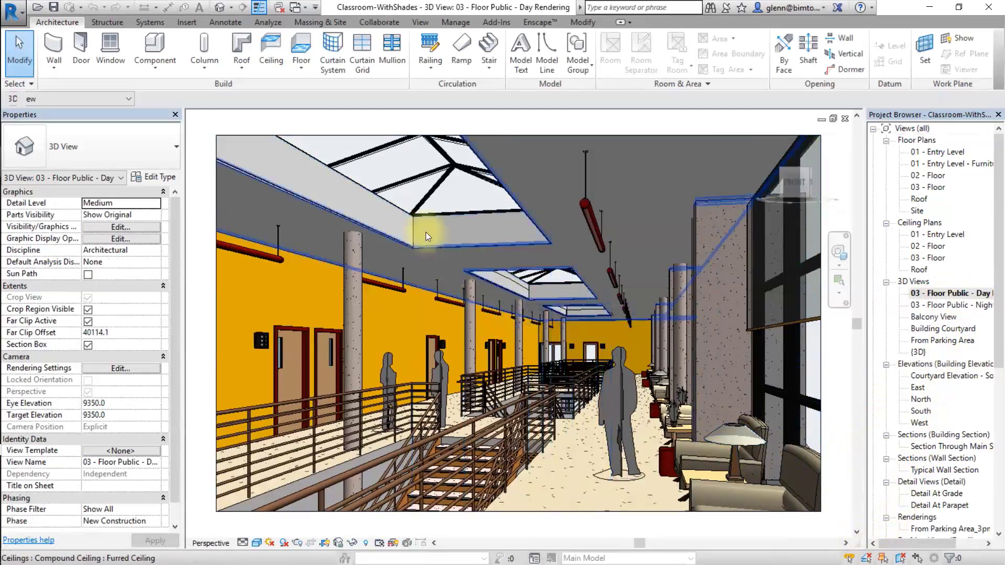
# - Open Render in Cloud in Revit and keep 03 - Floor Public - Day Rendering as the only 3D view to render
pyautogui.click(421, 24)
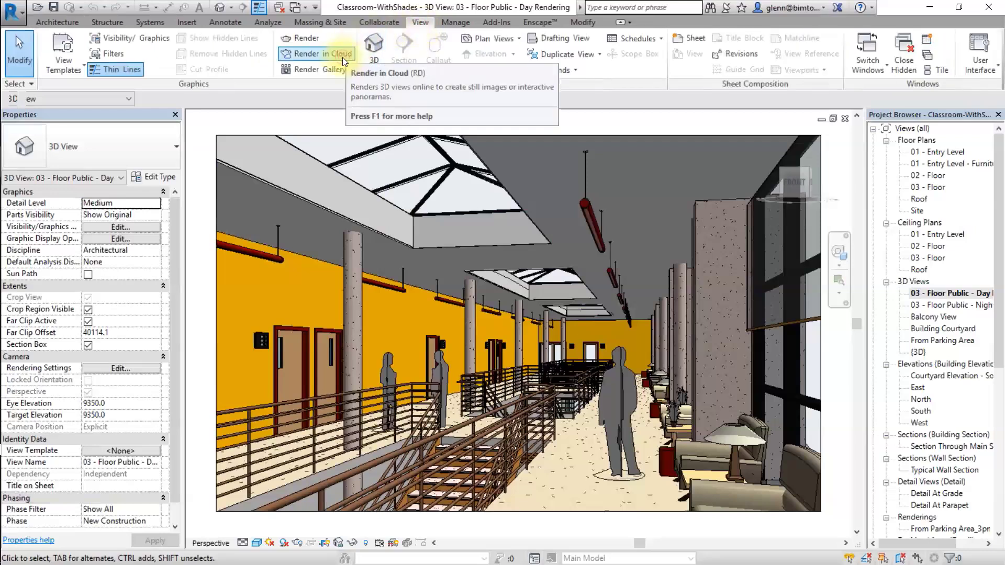
pyautogui.click(343, 56)
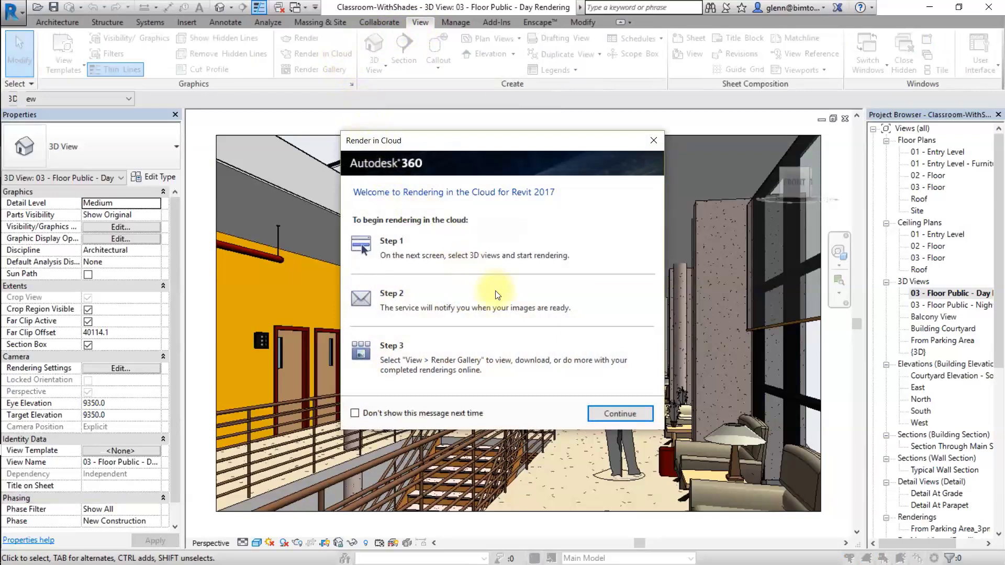
pyautogui.click(605, 414)
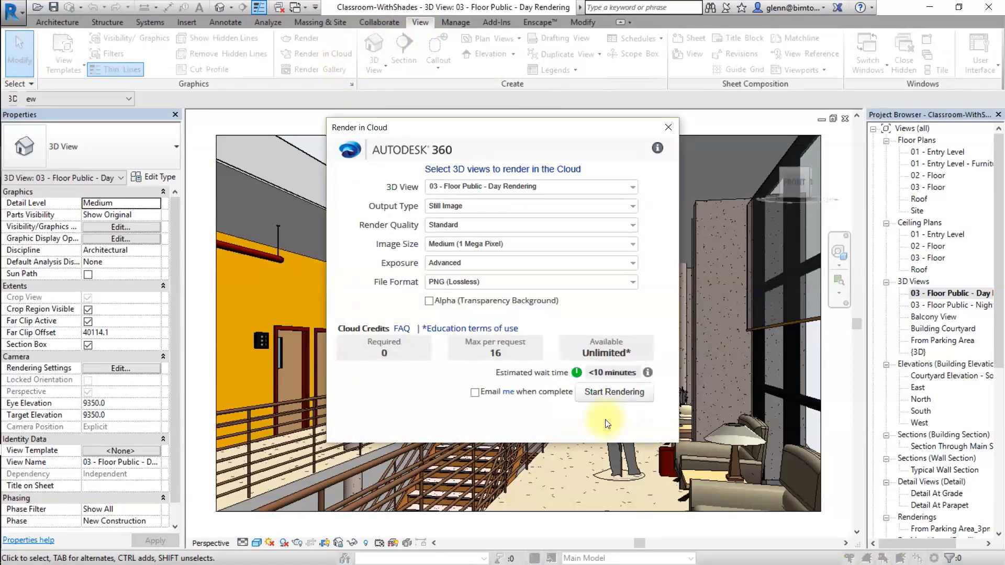
pyautogui.click(594, 187)
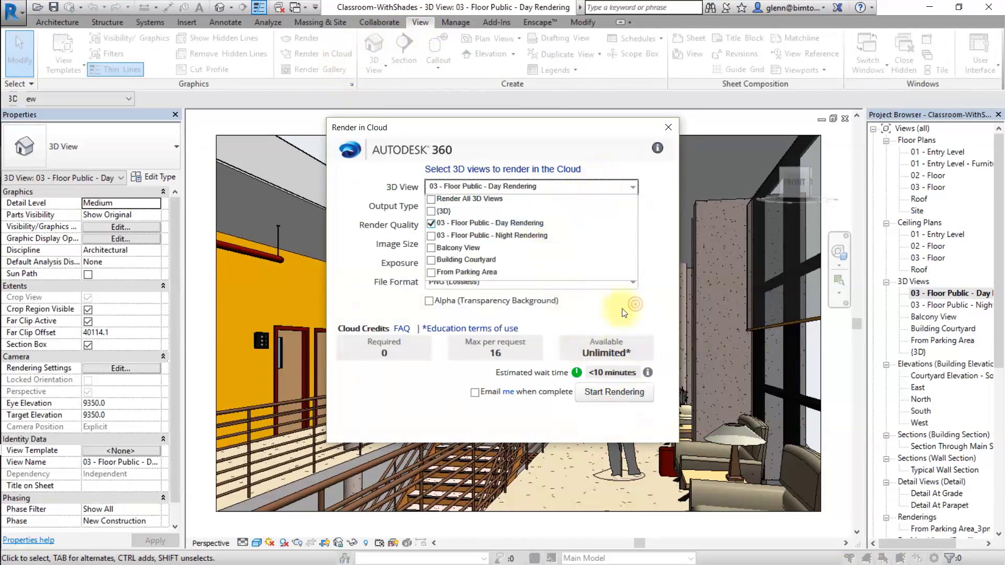
pyautogui.click(636, 303)
# - Set the cloud rendering's output type to Illuminance and its image size to Medium (1 Mega Pixel)
pyautogui.click(618, 208)
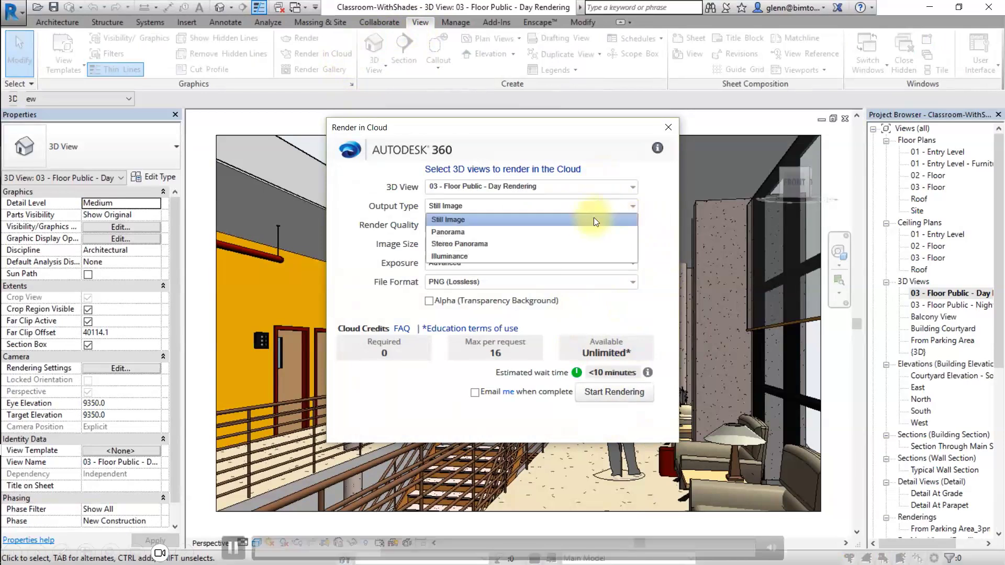
pyautogui.click(550, 256)
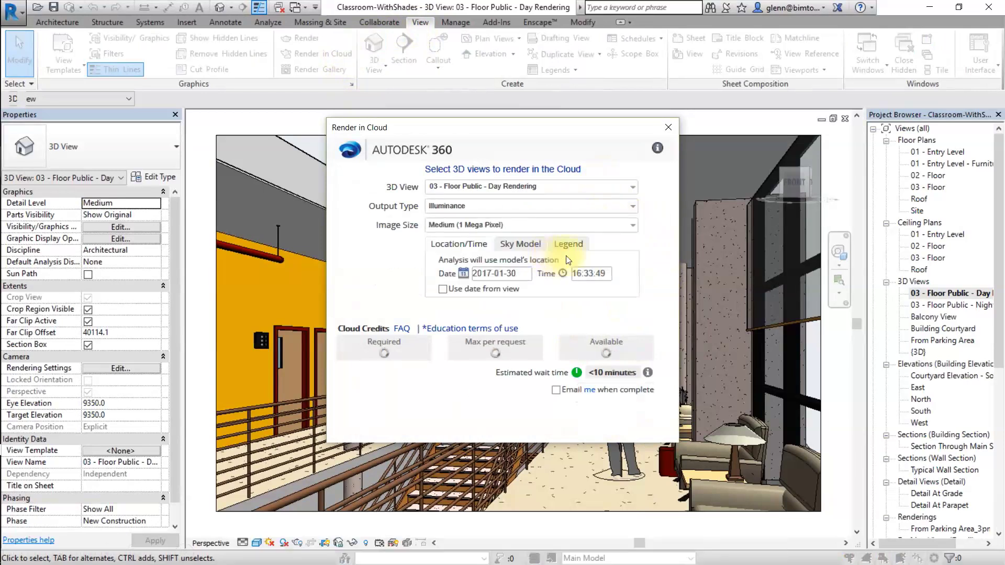
pyautogui.click(613, 230)
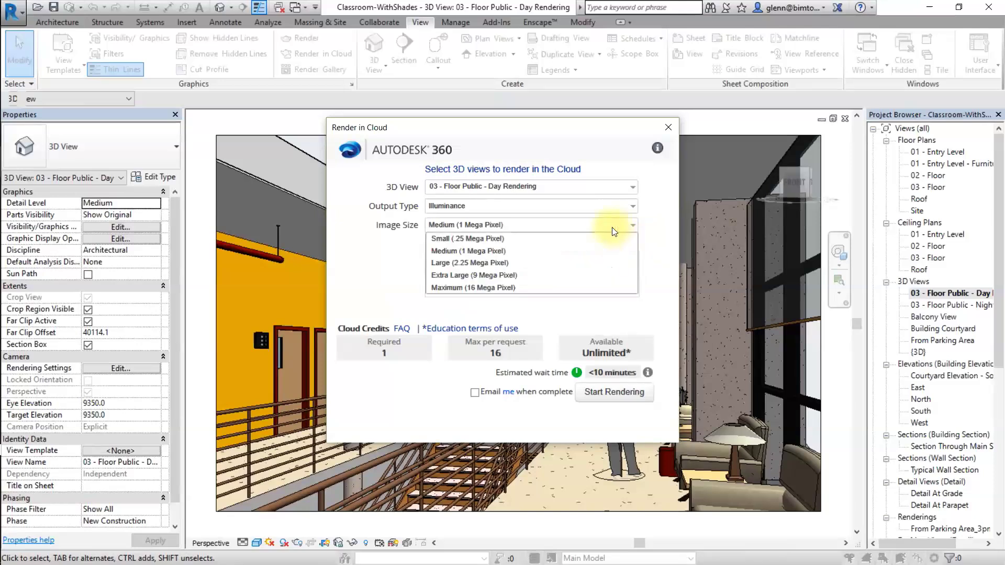
pyautogui.click(565, 251)
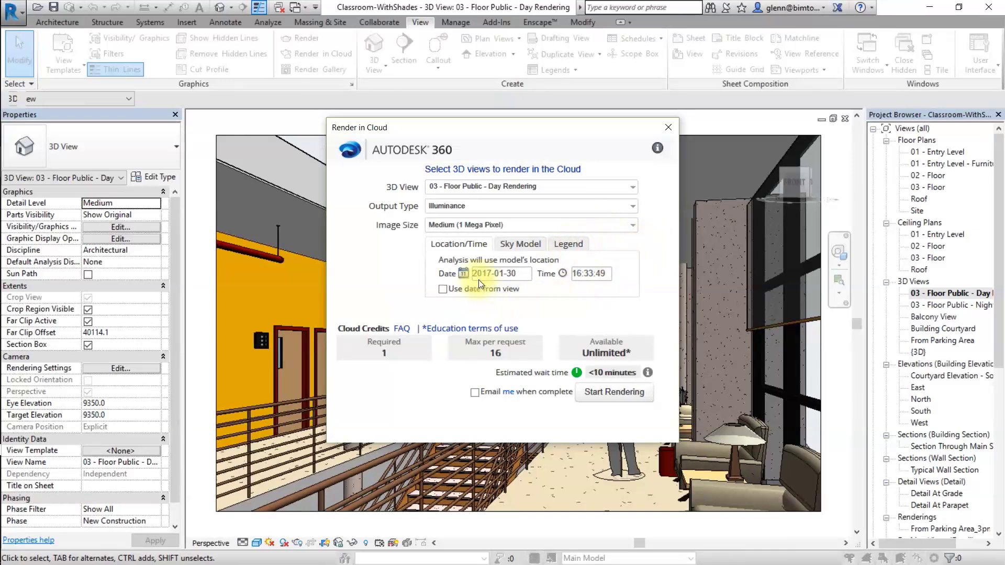
# - Set the illuminance analysis time to 11:00:00 and choose the Perez All-Weather Sky model
pyautogui.click(578, 275)
pyautogui.click(598, 273)
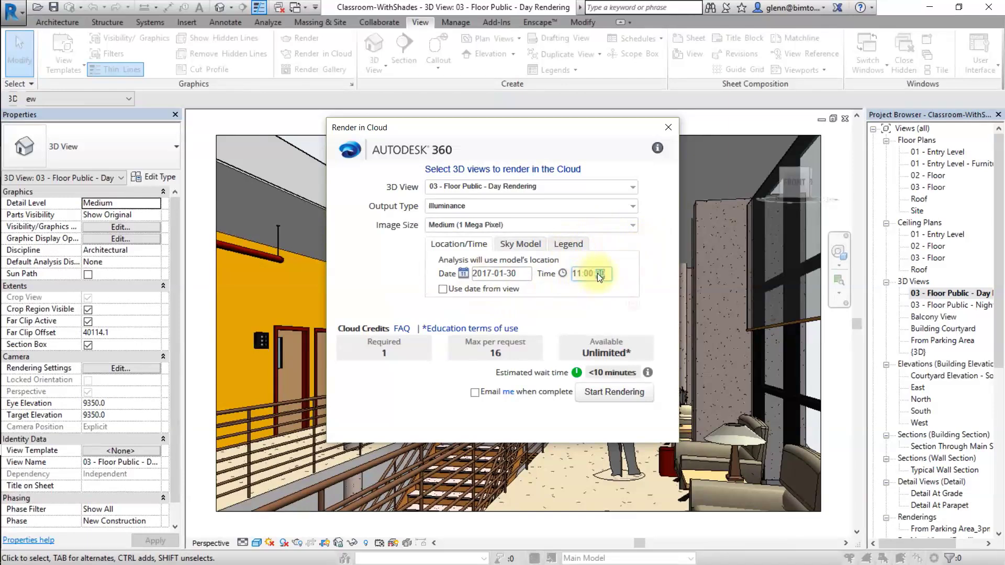
pyautogui.write('00:00')
pyautogui.click(538, 242)
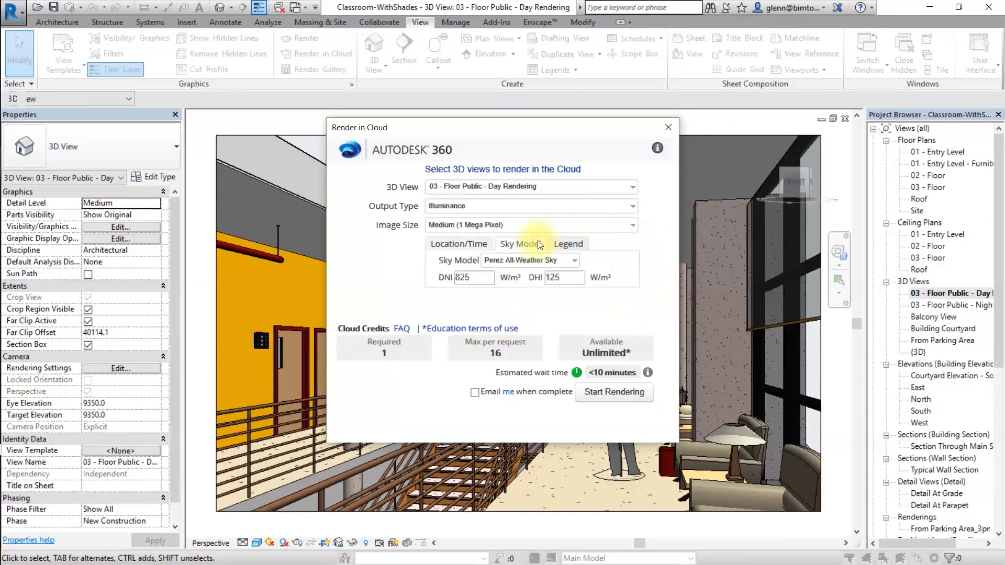
pyautogui.click(571, 259)
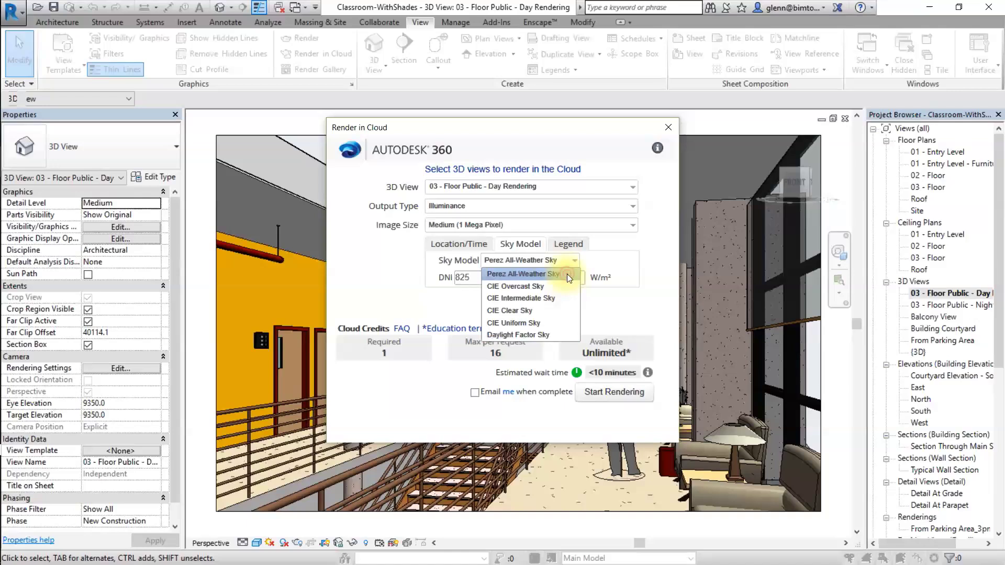
pyautogui.click(567, 274)
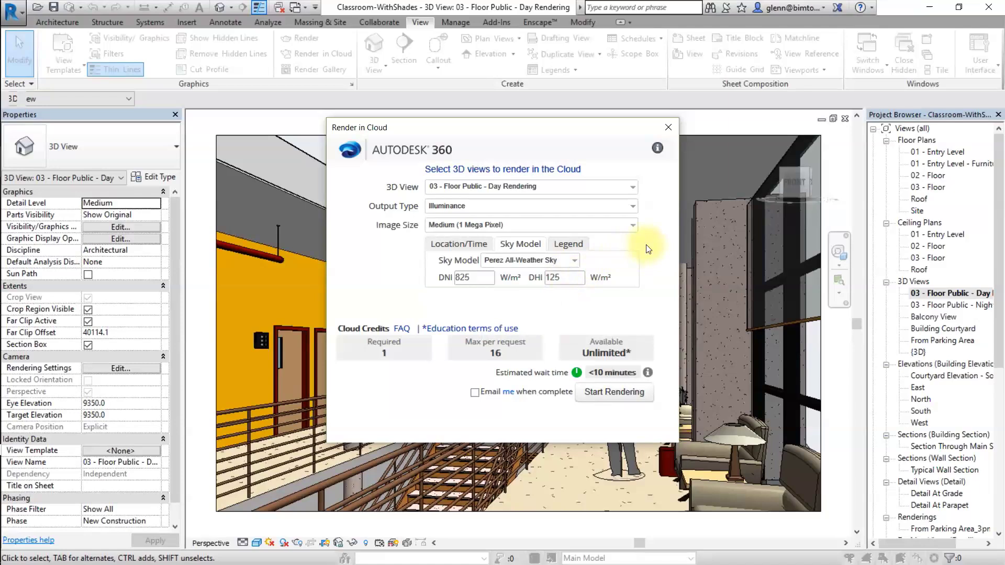
# - Configure the legend in Footcandles with Automatic and Logarithmic enabled, and start the cloud rendering, accepting the missing appearance images
pyautogui.click(583, 246)
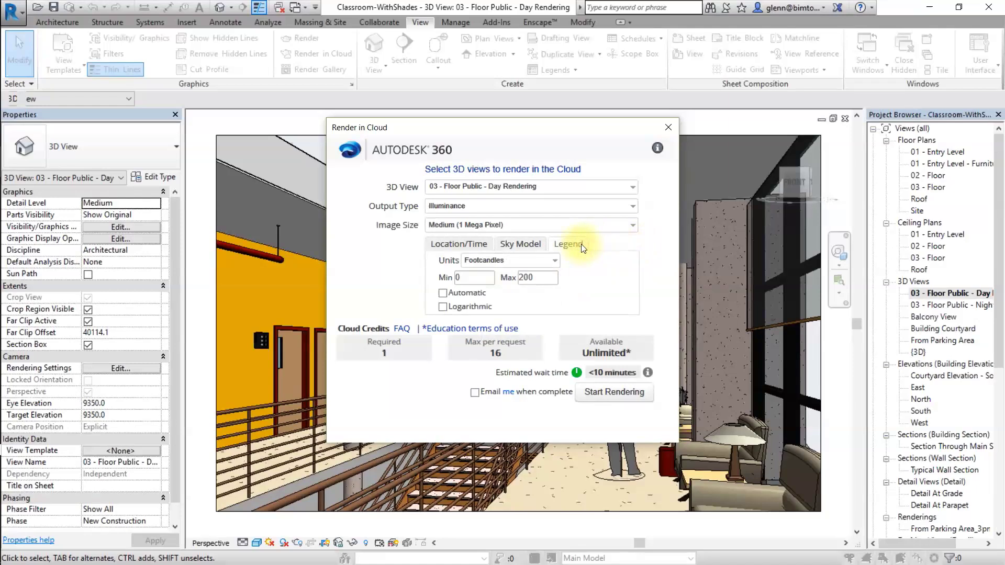
pyautogui.click(555, 260)
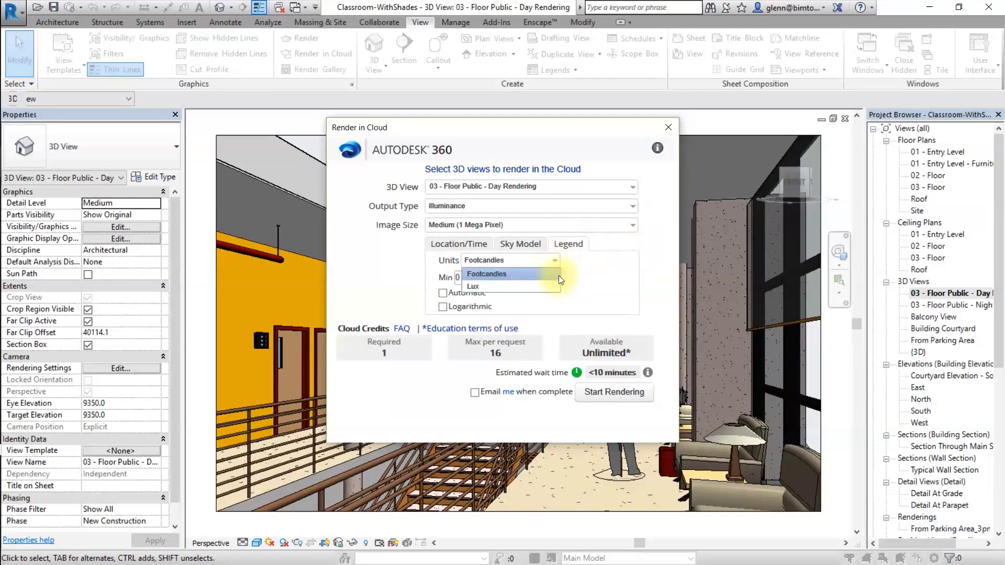
pyautogui.click(558, 275)
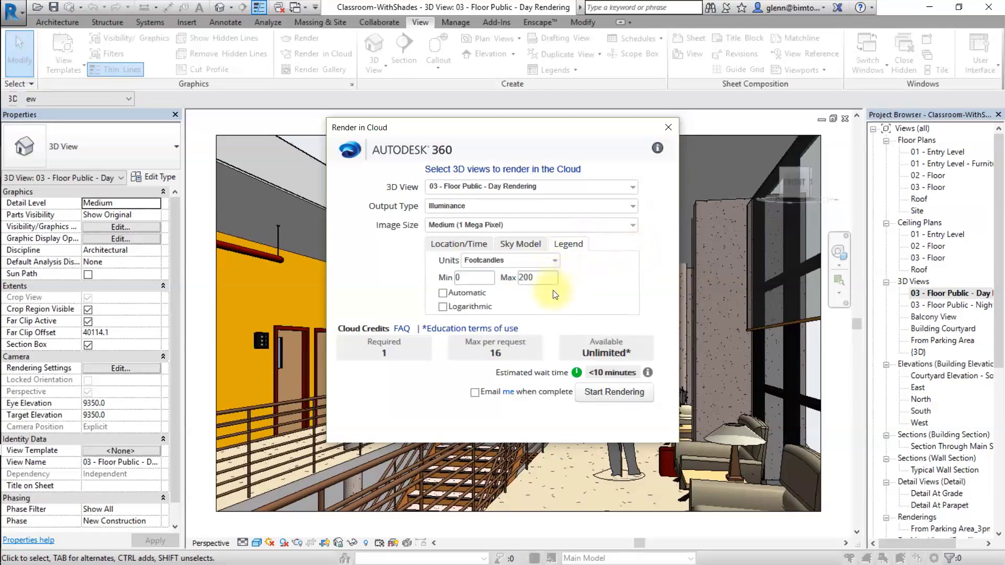
pyautogui.click(526, 280)
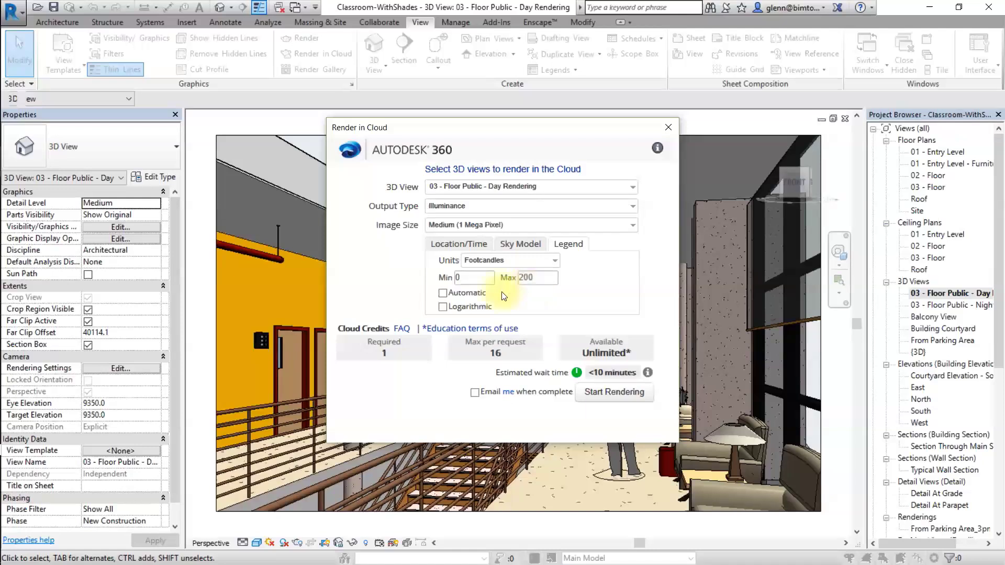
pyautogui.click(443, 294)
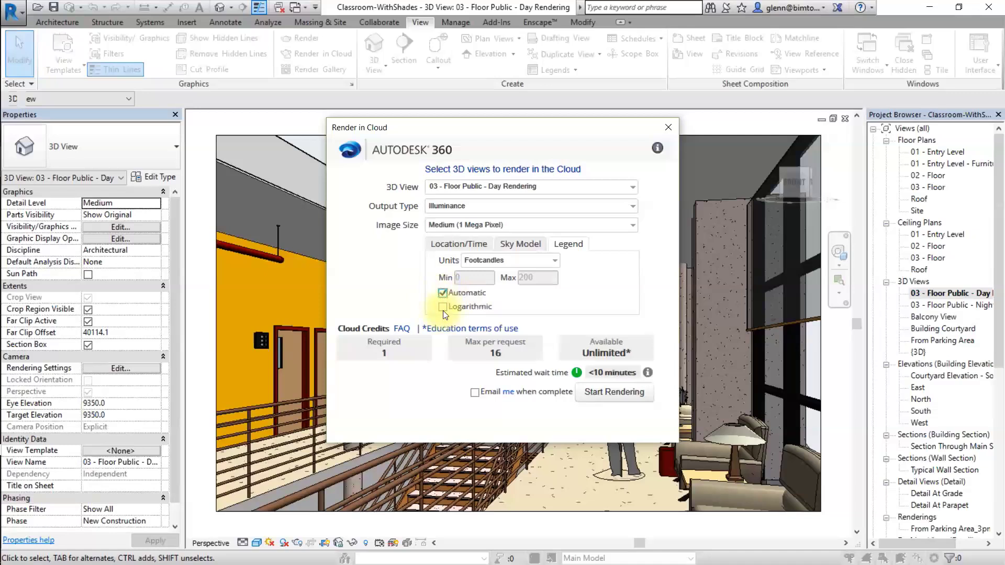
pyautogui.click(443, 308)
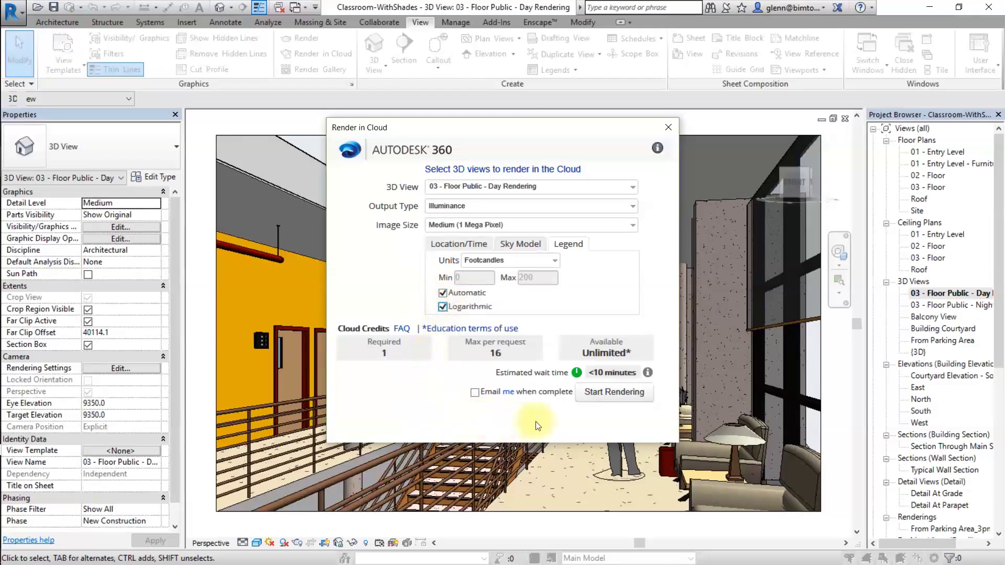
pyautogui.click(596, 402)
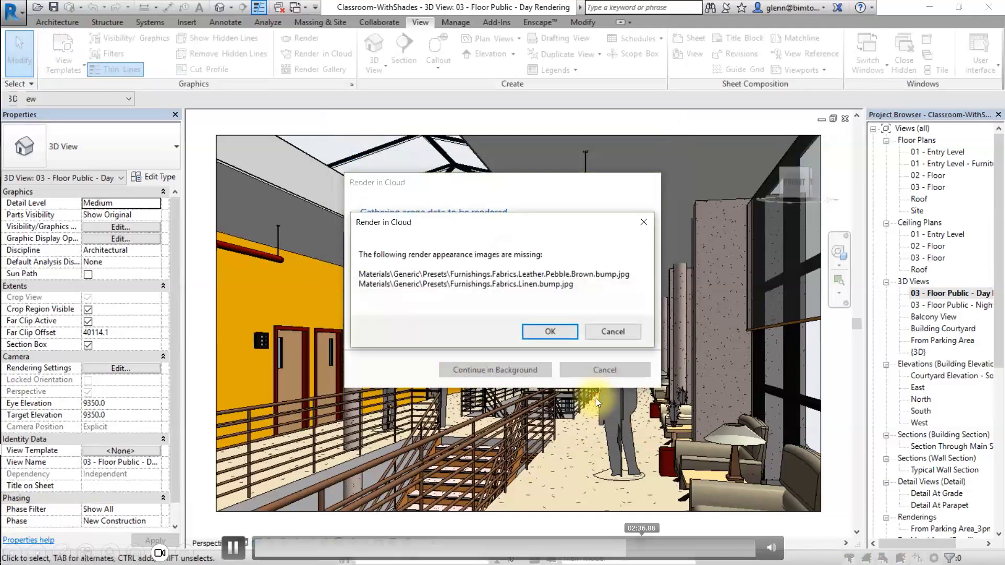
pyautogui.click(551, 332)
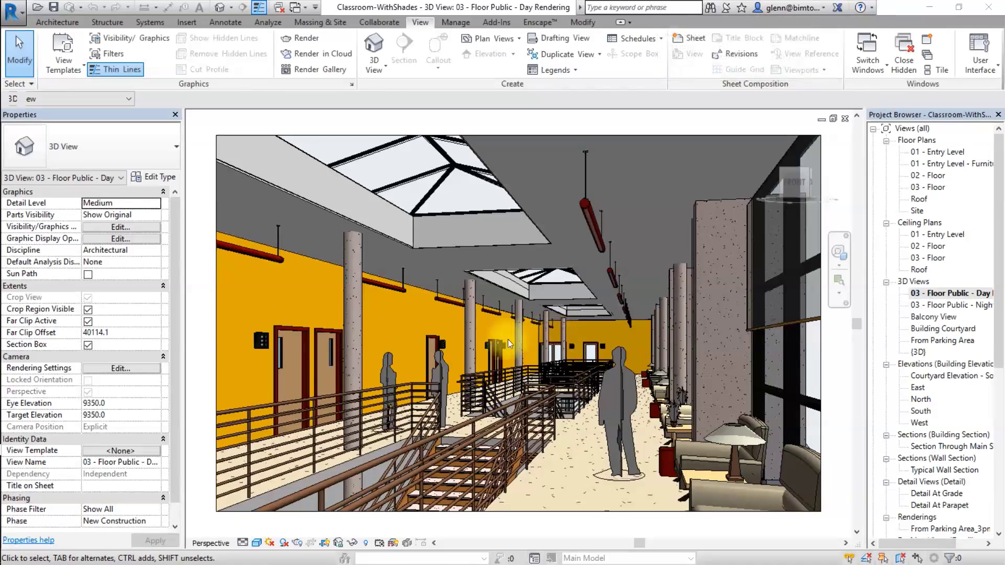
# - Open the render gallery, enlarge the Classroom-WithShades illuminance rendering to examine its legend, and bring up the image's save and copy options
pyautogui.click(306, 69)
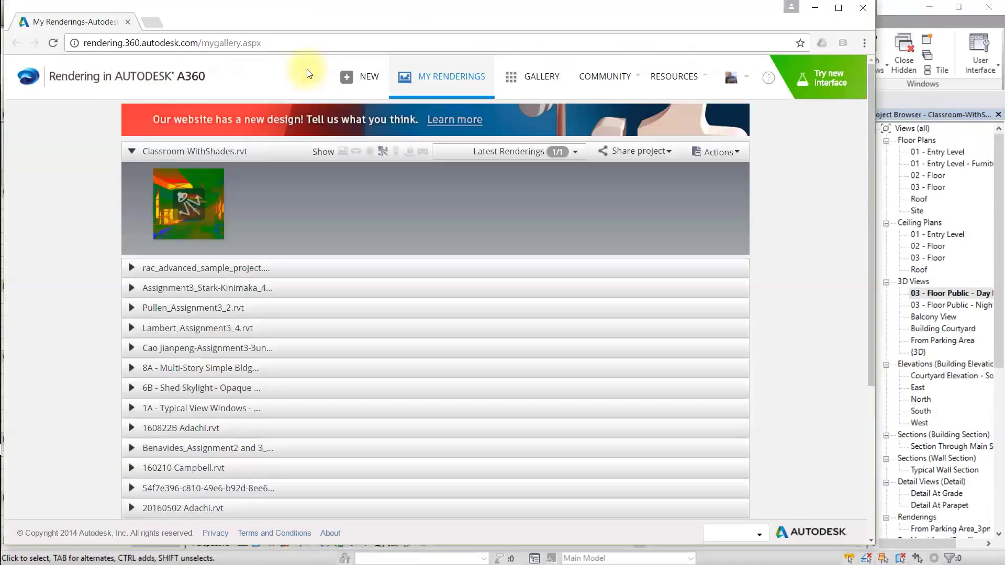
pyautogui.moveTo(175, 235)
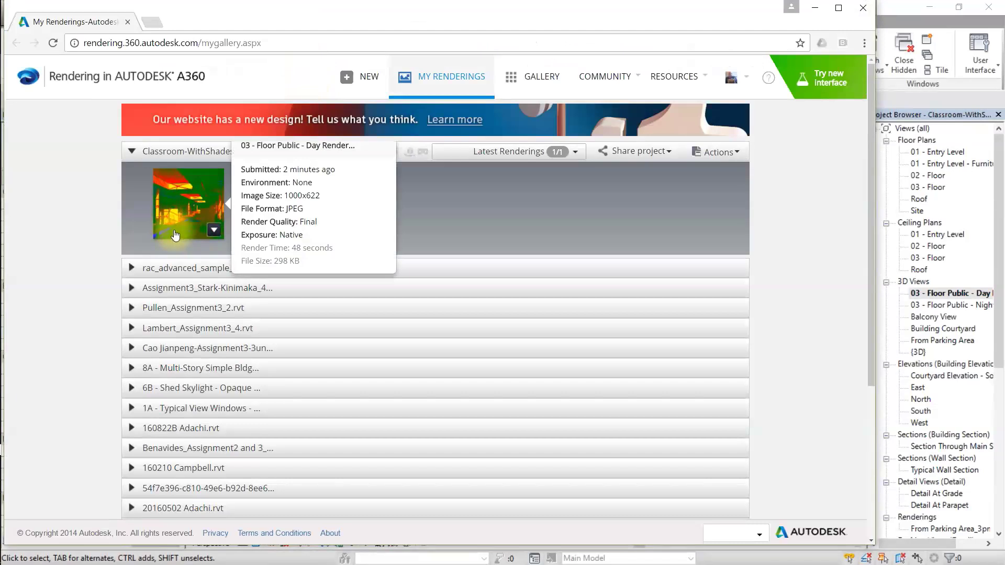
pyautogui.click(174, 230)
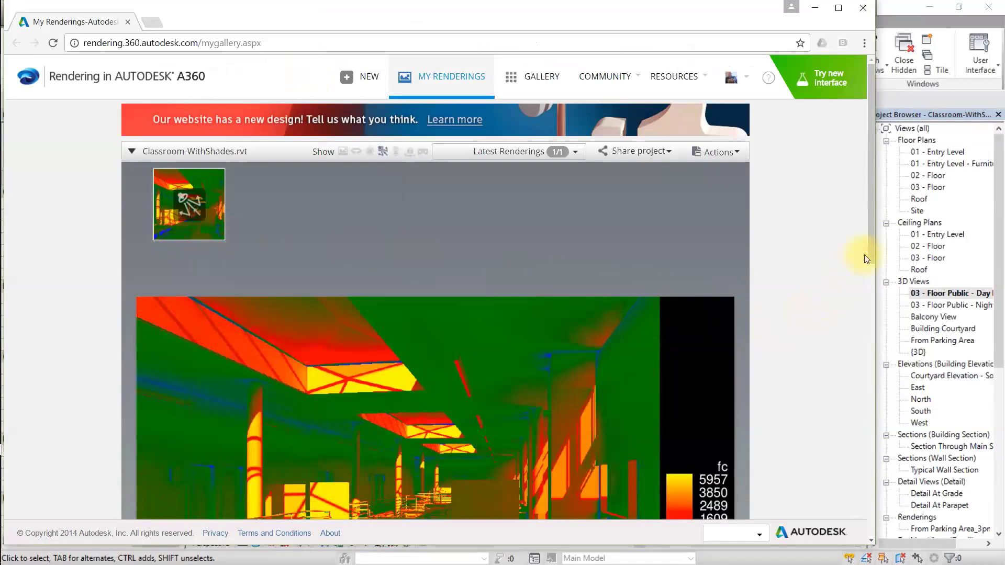
pyautogui.moveTo(871, 249); pyautogui.dragTo(863, 339)
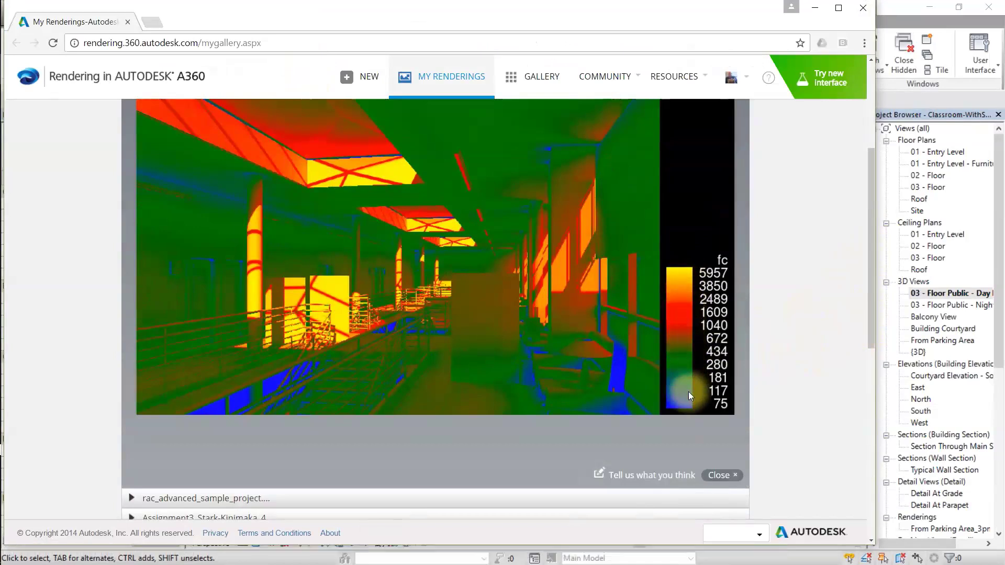
pyautogui.scroll(1, 688, 391)
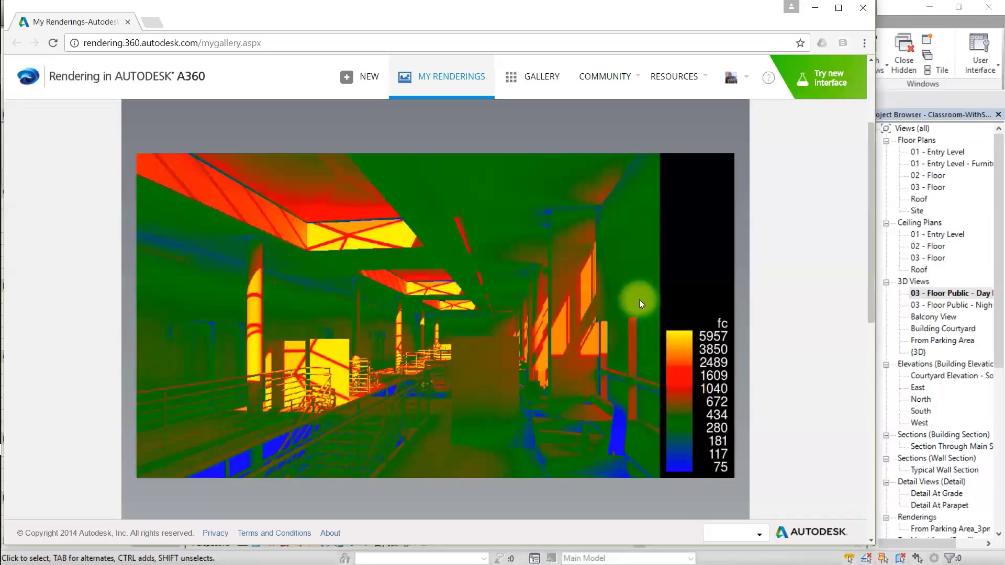
pyautogui.rightClick(480, 177)
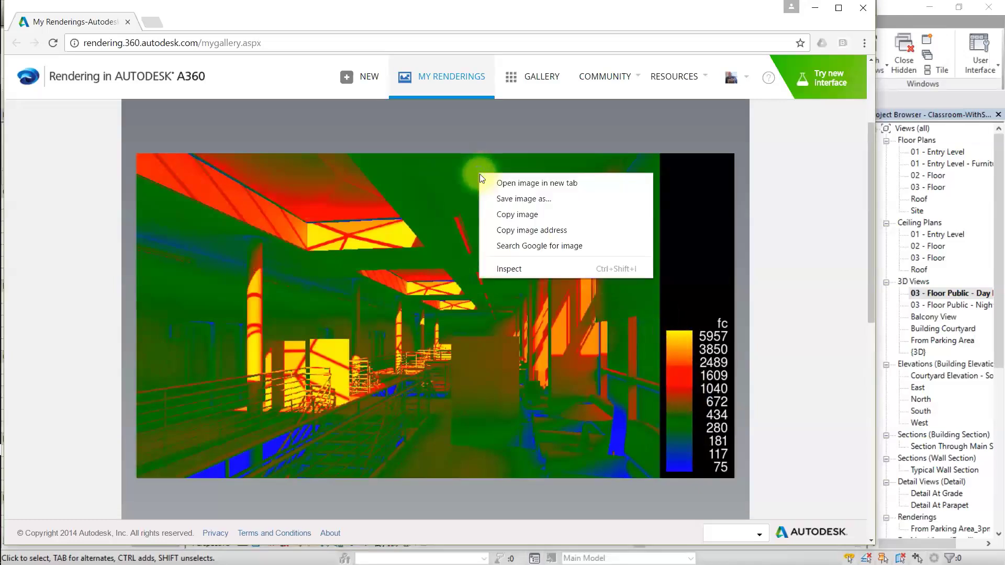
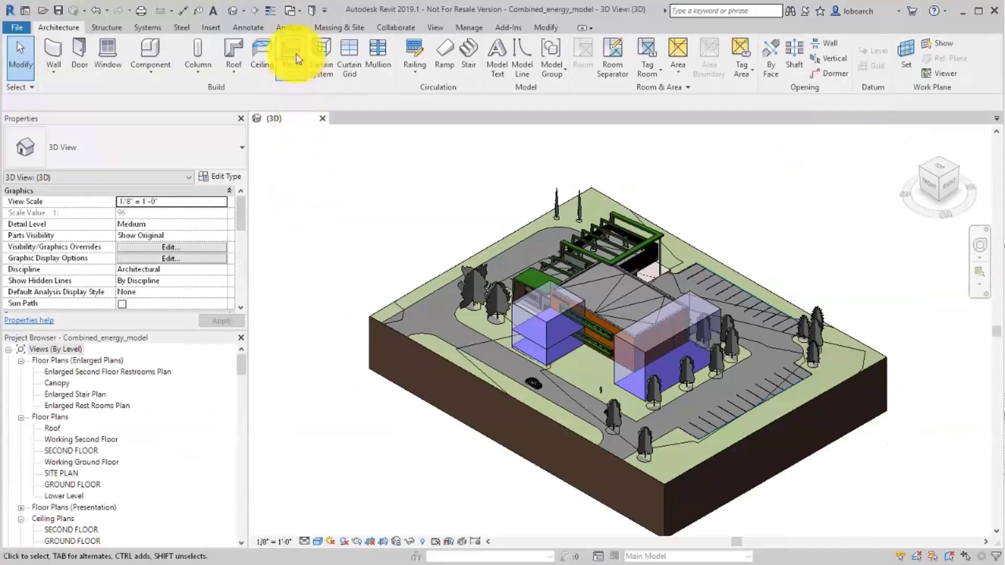
# - Open the Energy Settings of Combined_energy_model and choose Use Conceptual Masses and Building Elements as the energy analytical model mode
pyautogui.click(290, 27)
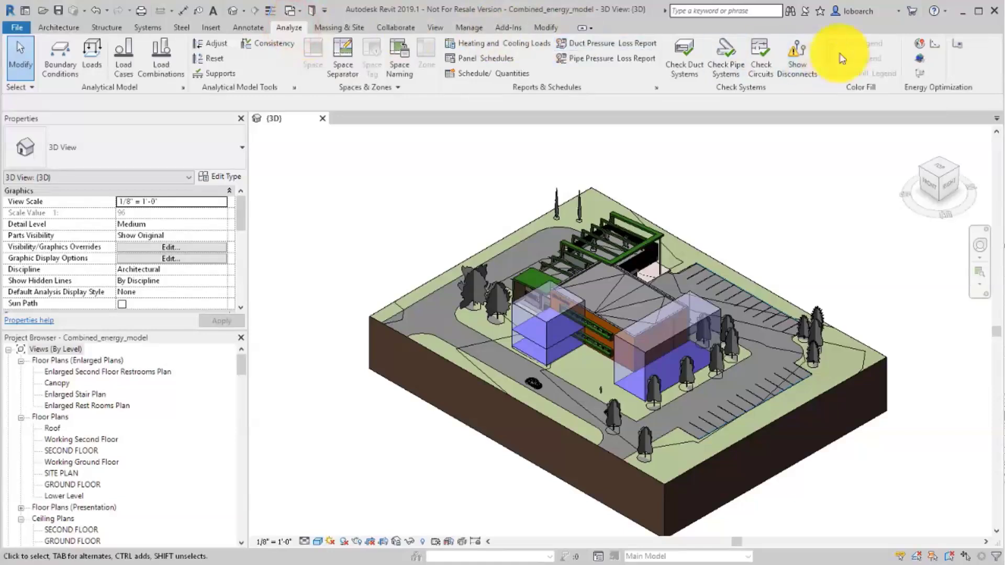
pyautogui.click(953, 43)
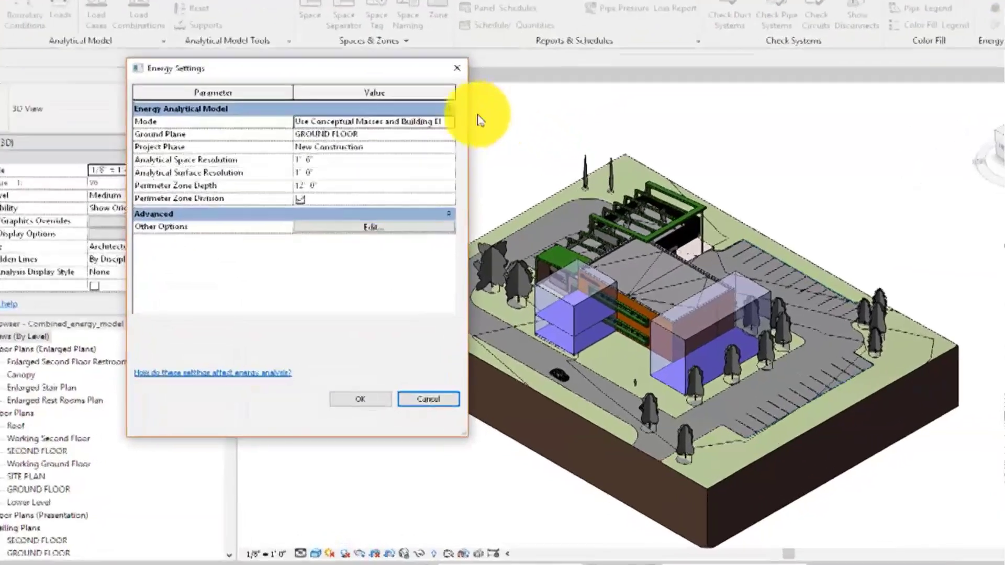
pyautogui.click(448, 124)
pyautogui.click(453, 113)
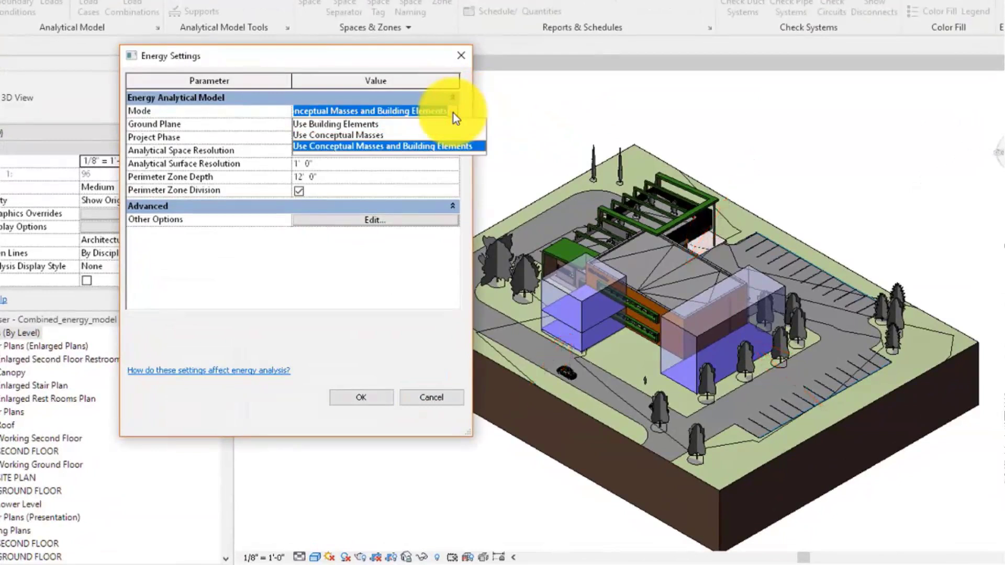
pyautogui.click(445, 146)
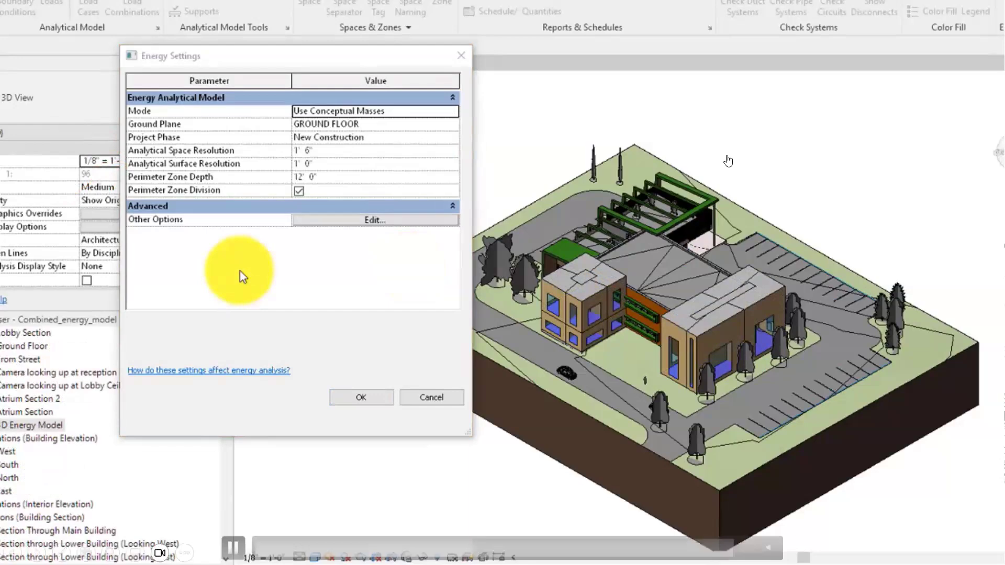
# - Advance the presentation to the Autodesk Insight slide
pyautogui.press('Right')
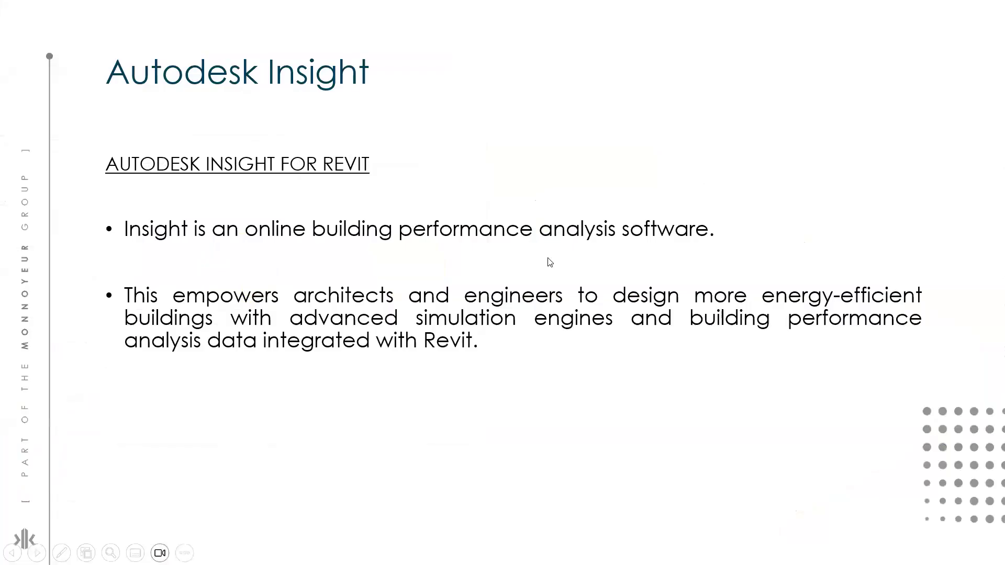
# - Advance to the Insight video, and toggle the Exterior Walls, Fixed Windows and Operable Windows analytical surfaces in the 3D Energy Model view's visibility overrides
pyautogui.press('Right')
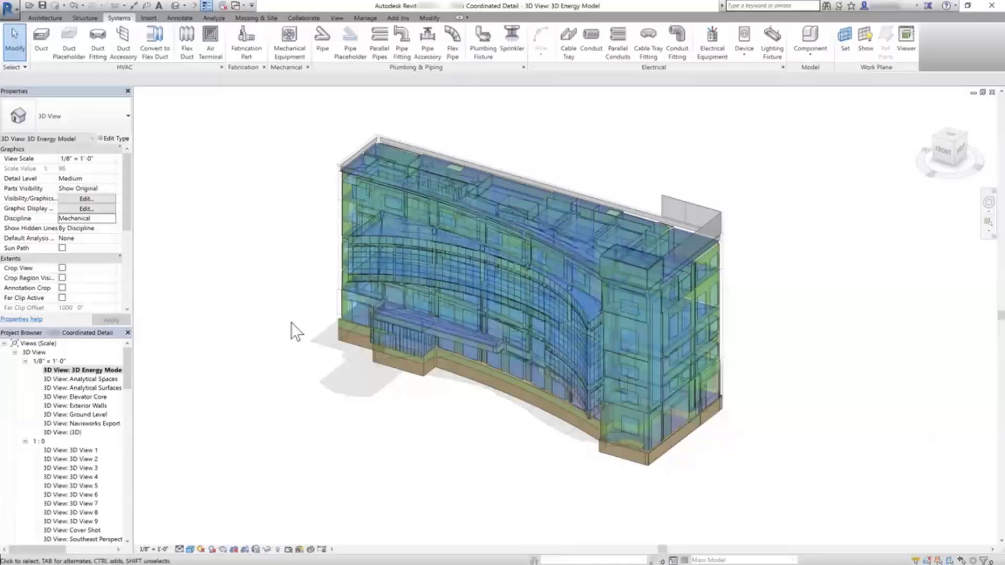
pyautogui.click(355, 291)
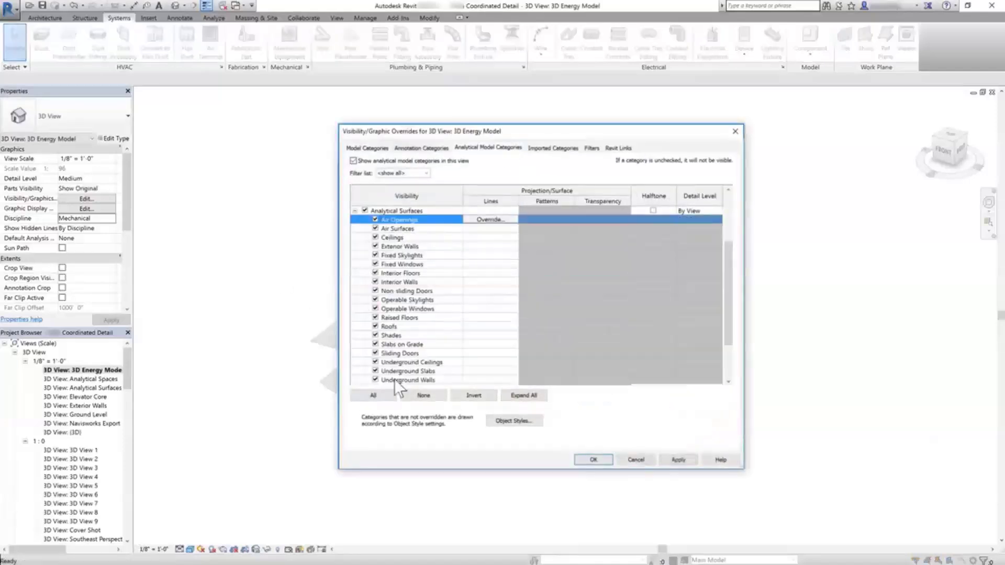
pyautogui.click(382, 247)
pyautogui.click(375, 264)
pyautogui.click(376, 308)
pyautogui.click(597, 460)
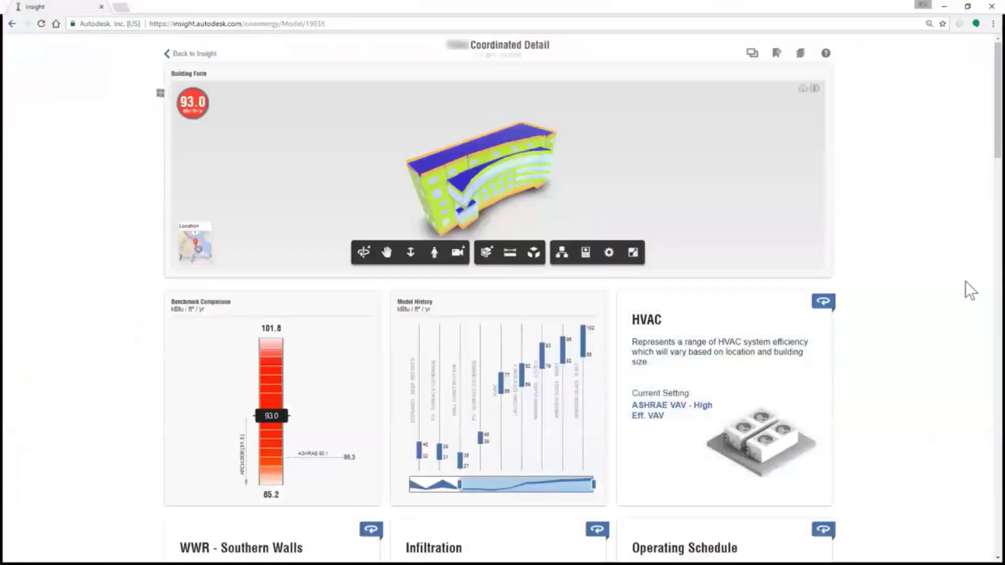
# - Shift the Lighting Efficiency range of the Coordinated Detail model in Insight to cover the two most efficient options
pyautogui.moveTo(1000, 124); pyautogui.dragTo(960, 416)
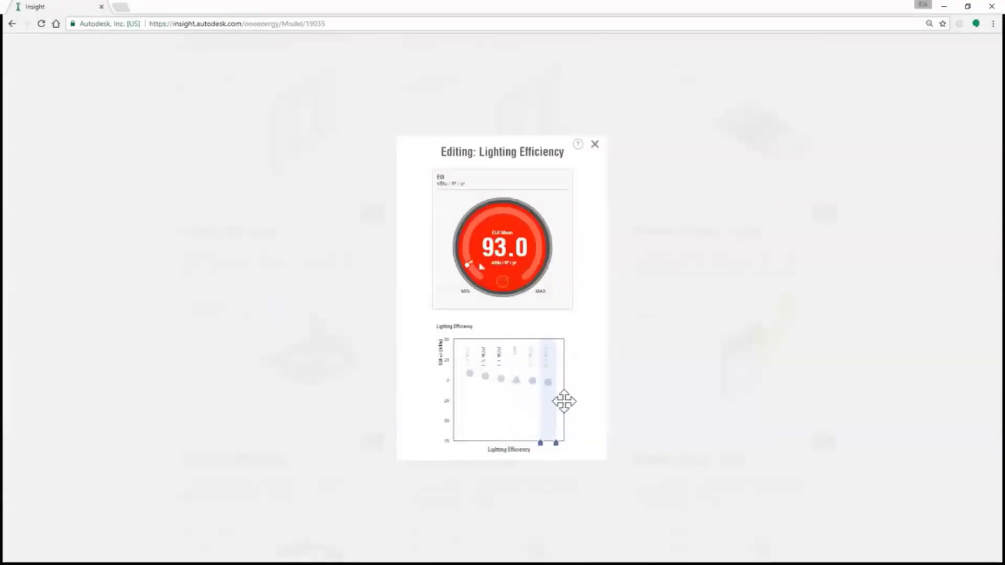
pyautogui.moveTo(565, 402); pyautogui.dragTo(530, 407)
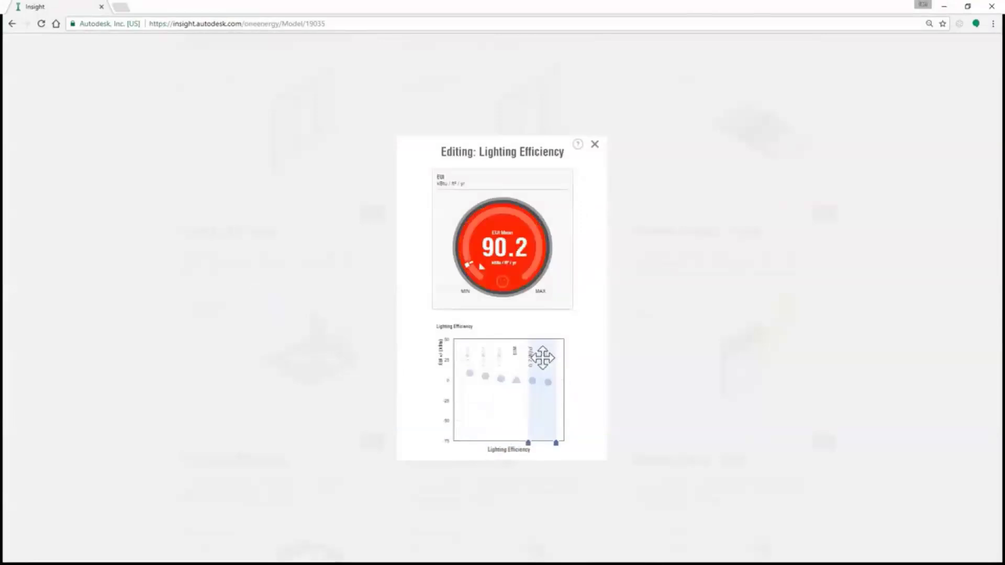
pyautogui.click(595, 146)
# - Restrict the HVAC range of the Coordinated Detail model to High Eff. Heat Pump
pyautogui.moveTo(999, 295); pyautogui.dragTo(1001, 139)
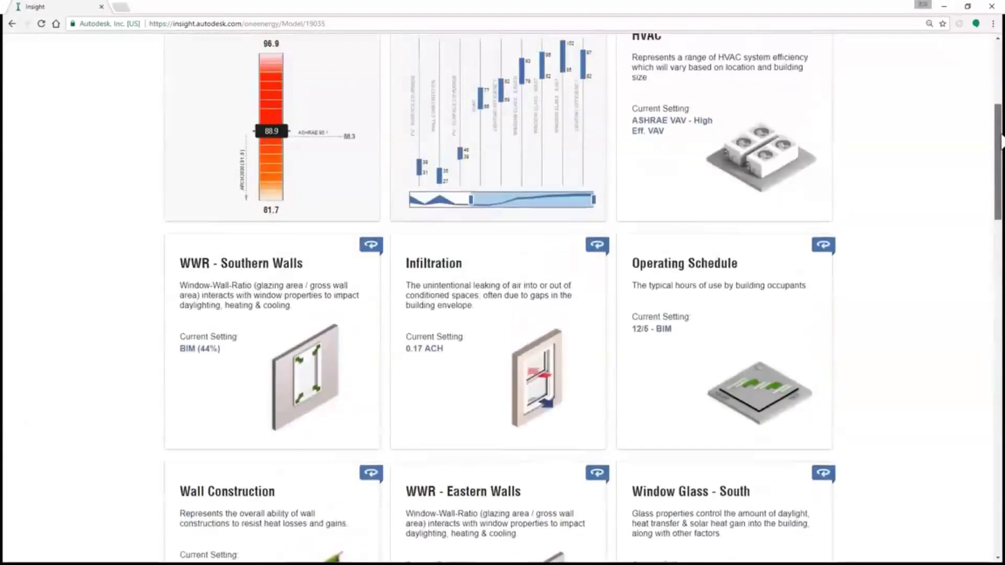
pyautogui.scroll(3, 944, 144)
pyautogui.click(823, 189)
pyautogui.moveTo(522, 368)
pyautogui.mouseDown()
pyautogui.moveTo(545, 365)
pyautogui.moveTo(523, 379)
pyautogui.mouseUp()
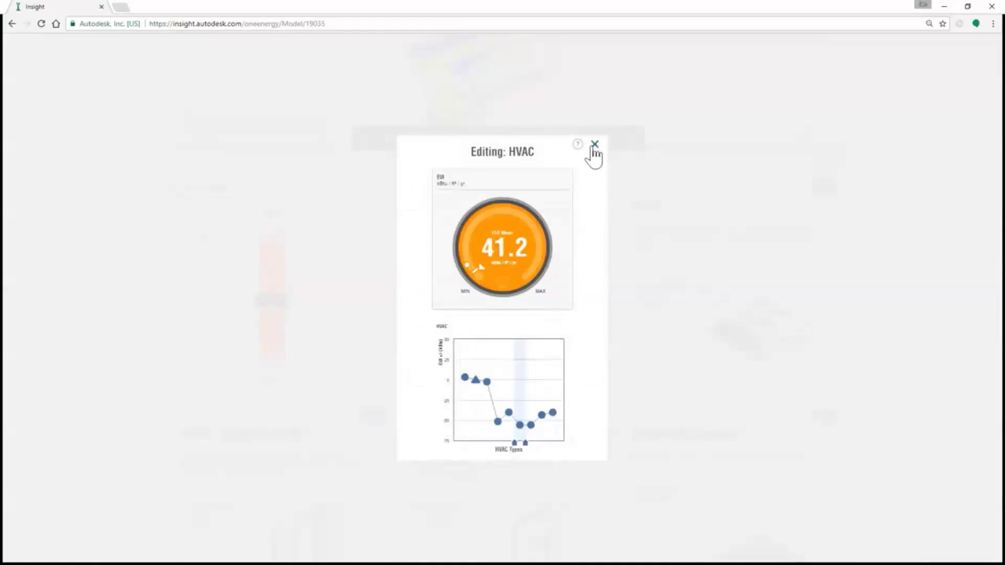
pyautogui.click(594, 145)
# - Shift the PV - Surface Coverage range of the Coordinated Detail model to a higher roof coverage
pyautogui.scroll(-6, 991, 236)
pyautogui.moveTo(991, 236); pyautogui.dragTo(994, 521)
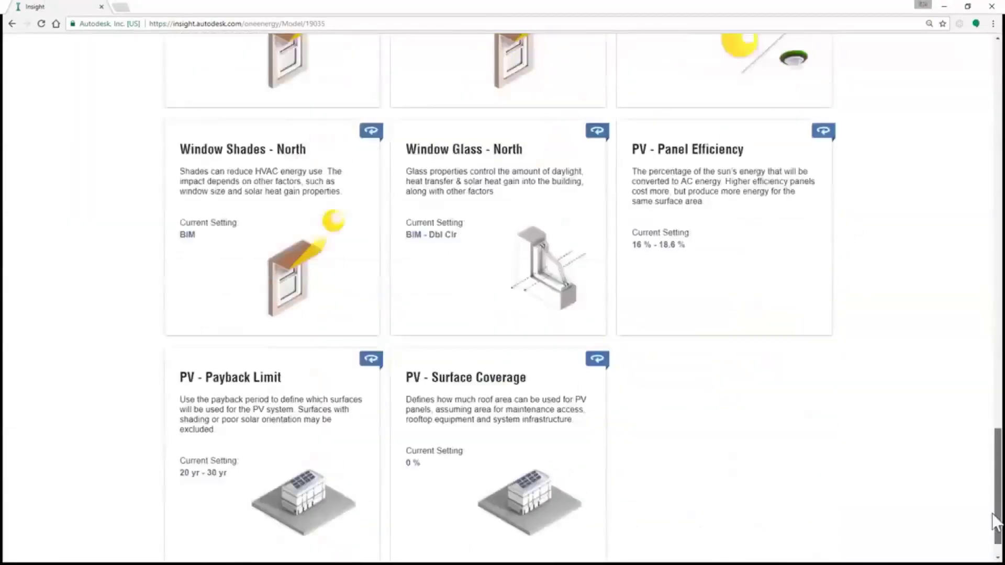
pyautogui.click(596, 359)
pyautogui.moveTo(497, 411); pyautogui.dragTo(542, 410)
pyautogui.click(594, 144)
# - Examine the scenario comparison, the Cooling Loads and Heating Loads on the building model, and the load calculation summary report
pyautogui.moveTo(997, 452); pyautogui.dragTo(997, 105)
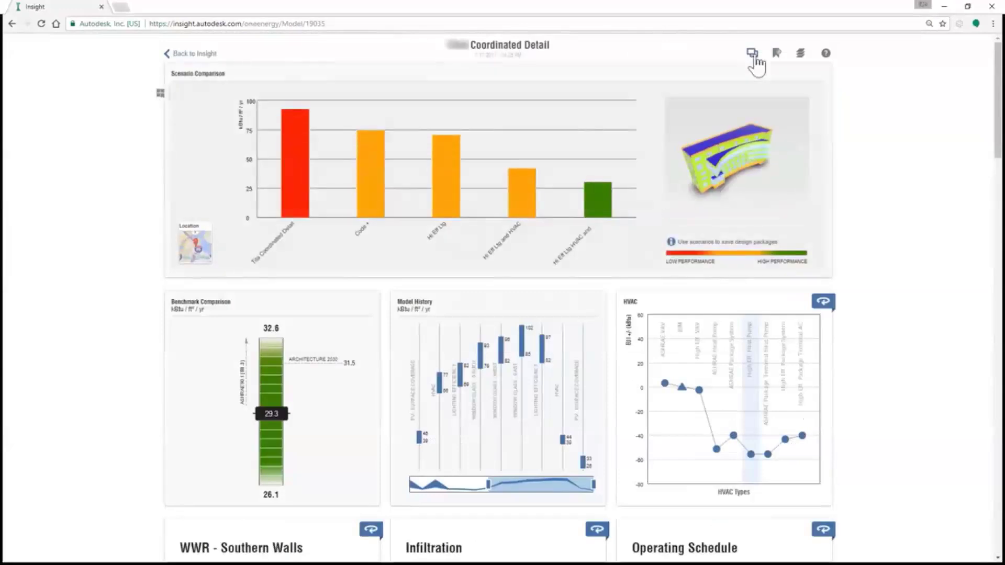
pyautogui.click(755, 55)
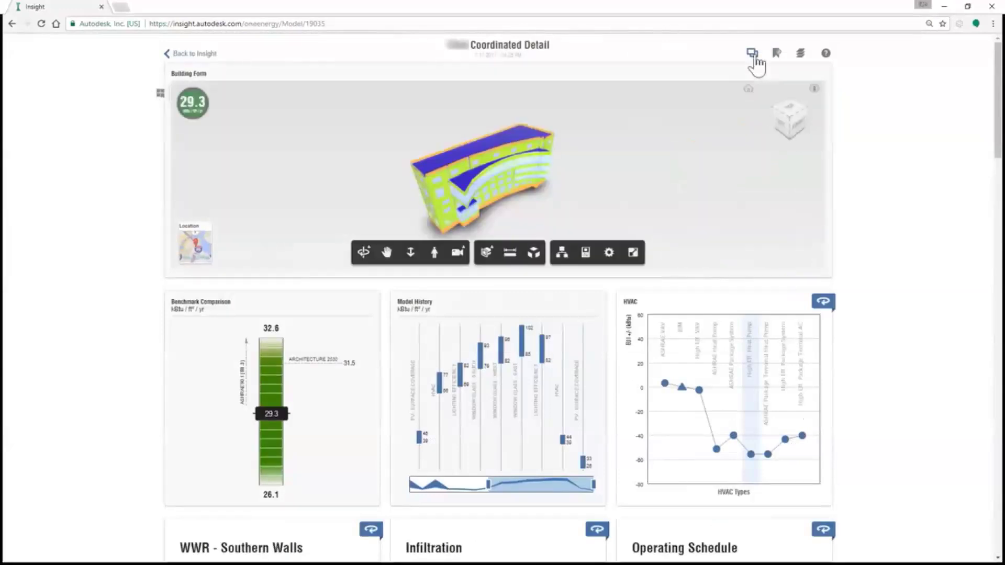
pyautogui.click(801, 53)
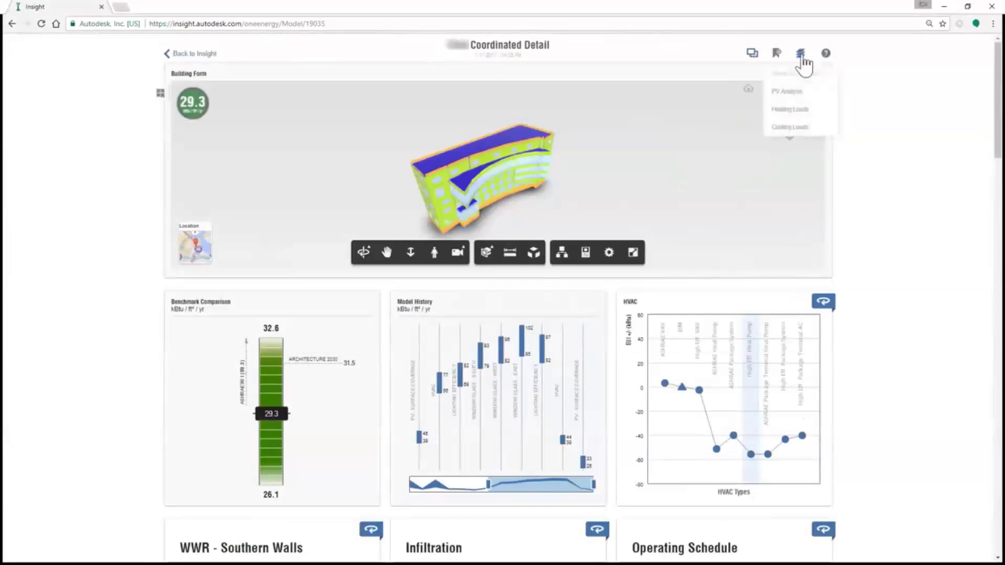
pyautogui.click(800, 135)
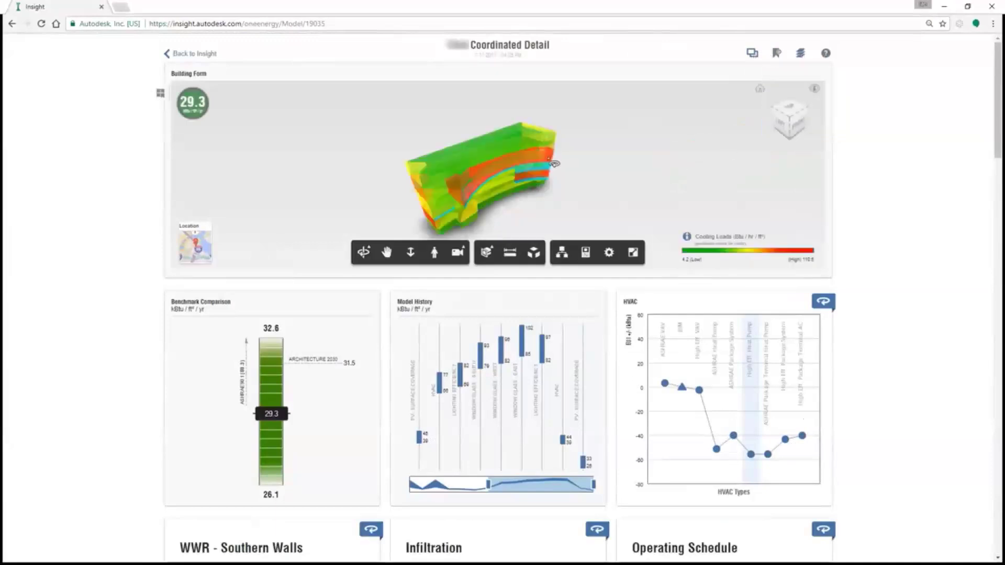
pyautogui.moveTo(549, 163)
pyautogui.click(800, 53)
pyautogui.click(796, 116)
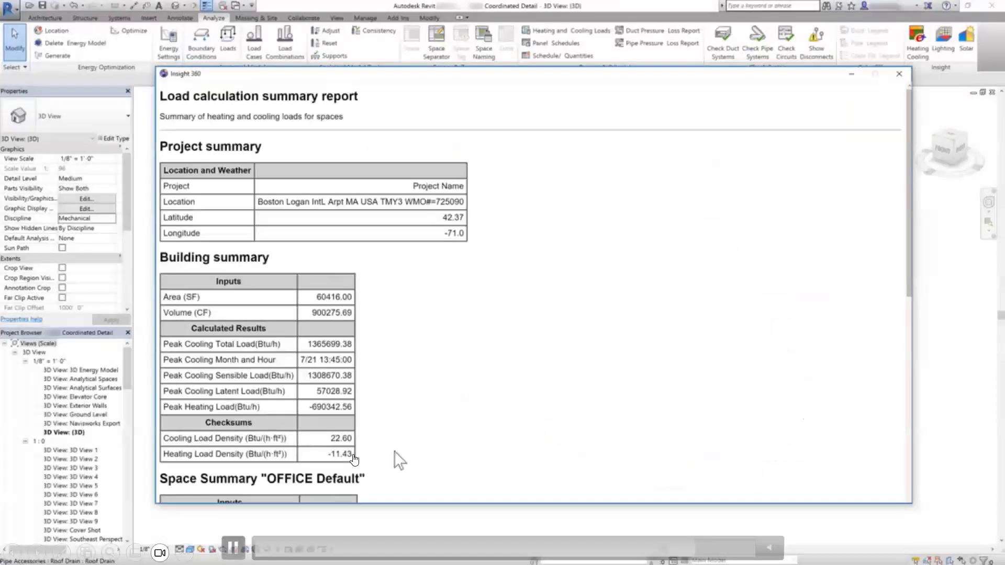
pyautogui.moveTo(907, 193); pyautogui.dragTo(893, 139)
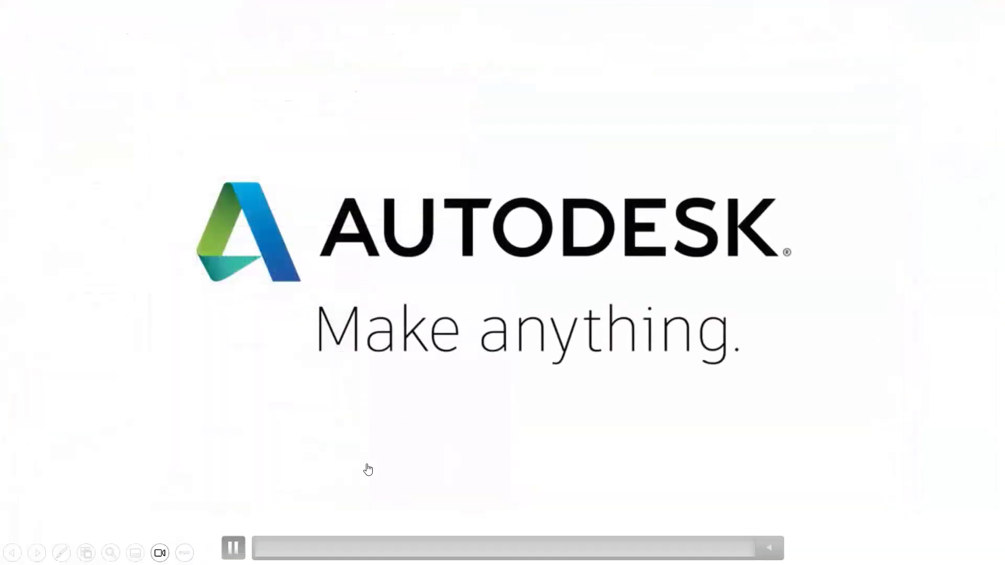
# - Leave the presentation and switch to the 3D view of Architecture Model 2024 in Revit
pyautogui.click(881, 534)
pyautogui.click(773, 451)
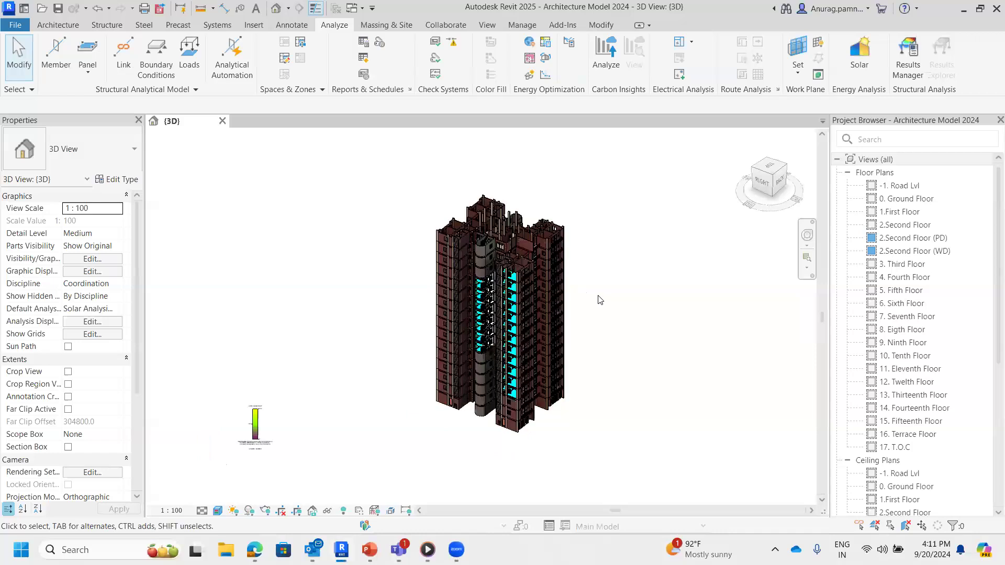
pyautogui.scroll(2, 609, 257)
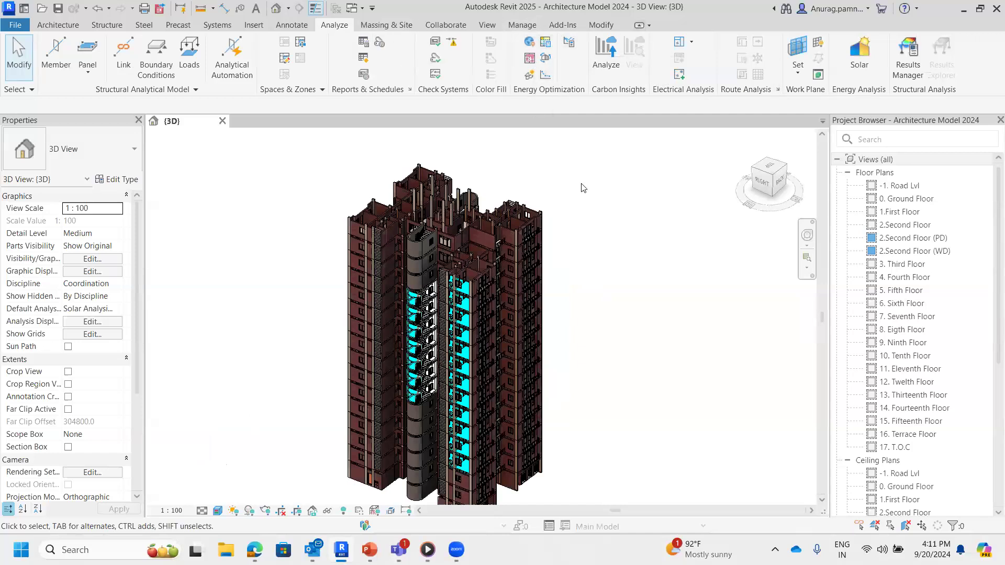
pyautogui.scroll(-1, 582, 184)
pyautogui.moveTo(596, 205); pyautogui.dragTo(587, 218, button='middle')
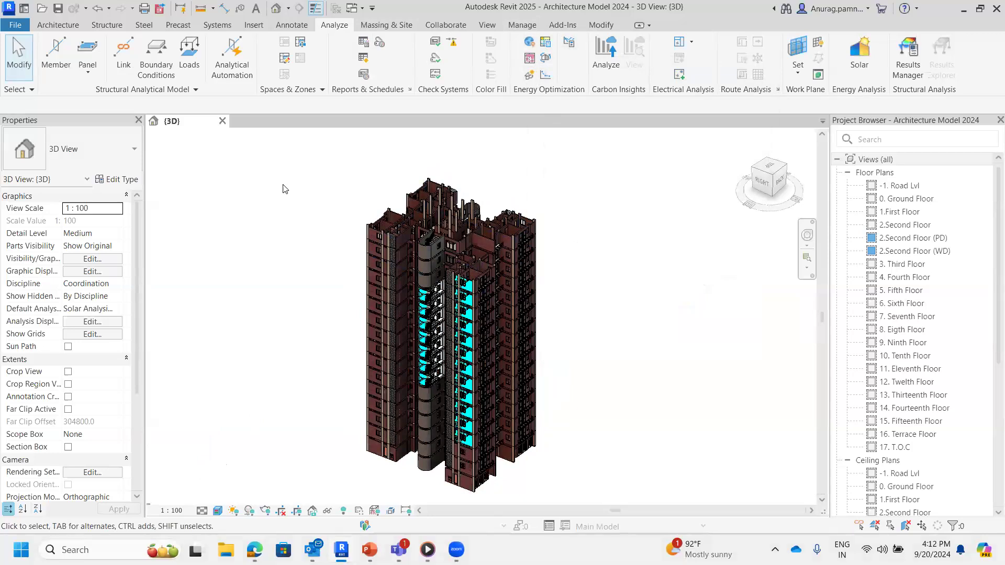
# - Set the energy analytical model mode to Use Conceptual Masses and Building Elements, and review the advanced energy settings
pyautogui.click(570, 48)
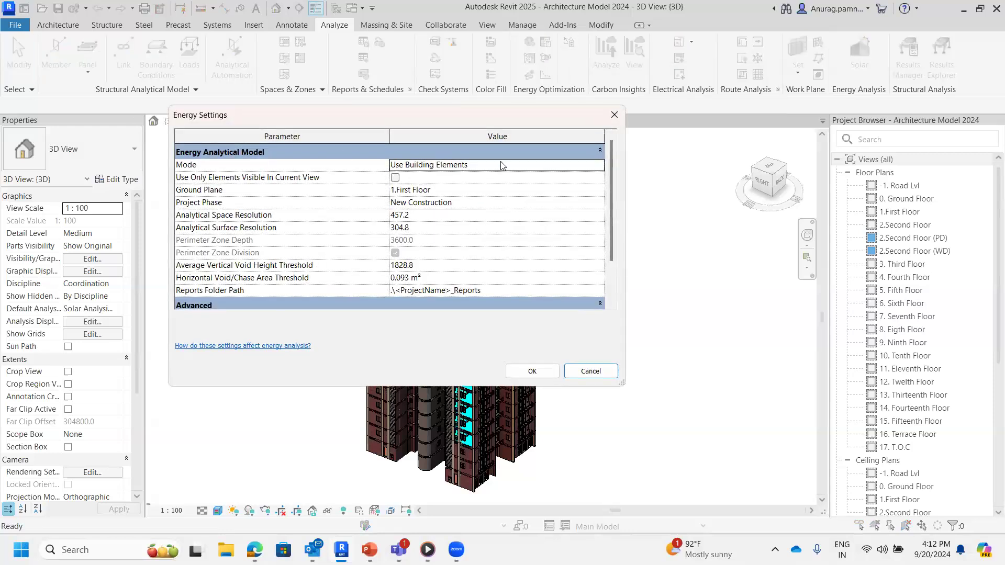
pyautogui.click(599, 165)
pyautogui.click(530, 188)
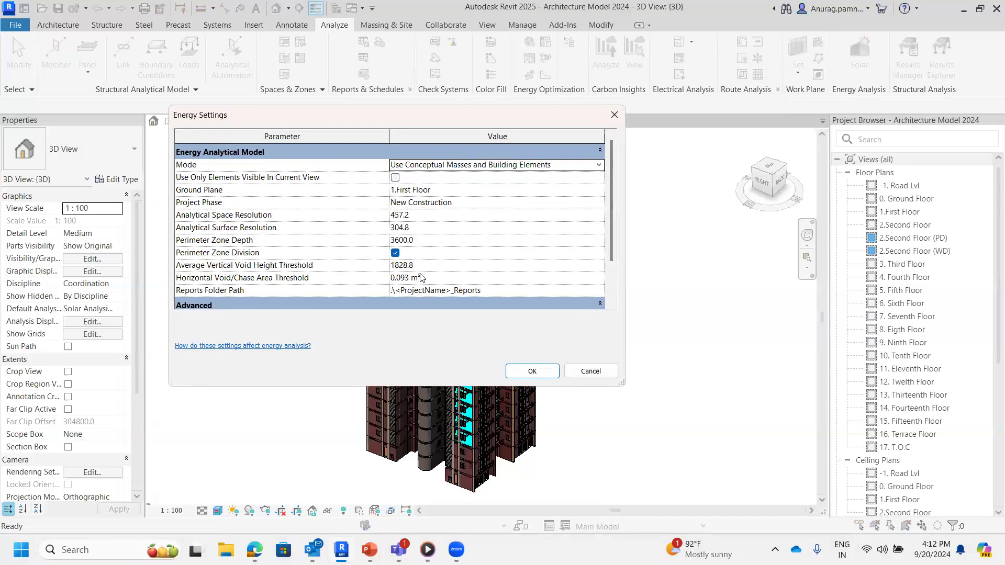
pyautogui.scroll(-2, 497, 278)
pyautogui.click(495, 278)
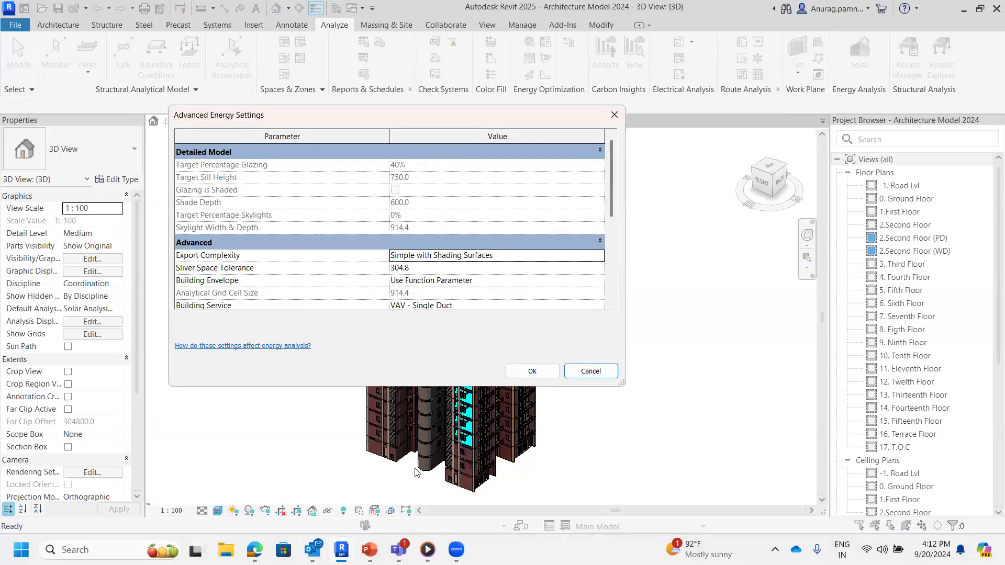
pyautogui.click(531, 371)
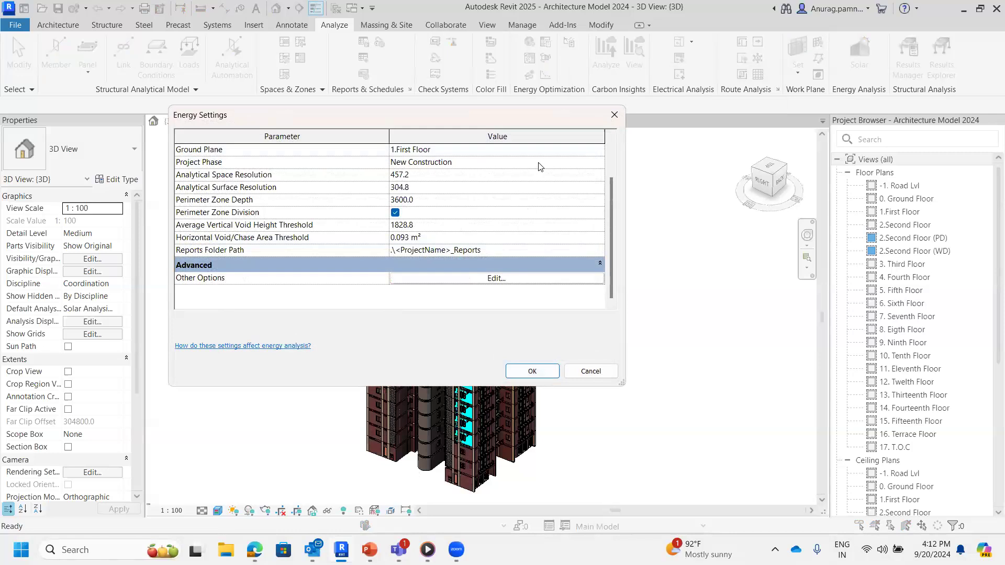
# - Try Use Rooms or Spaces as the energy analytical model mode
pyautogui.scroll(2, 525, 169)
pyautogui.click(600, 167)
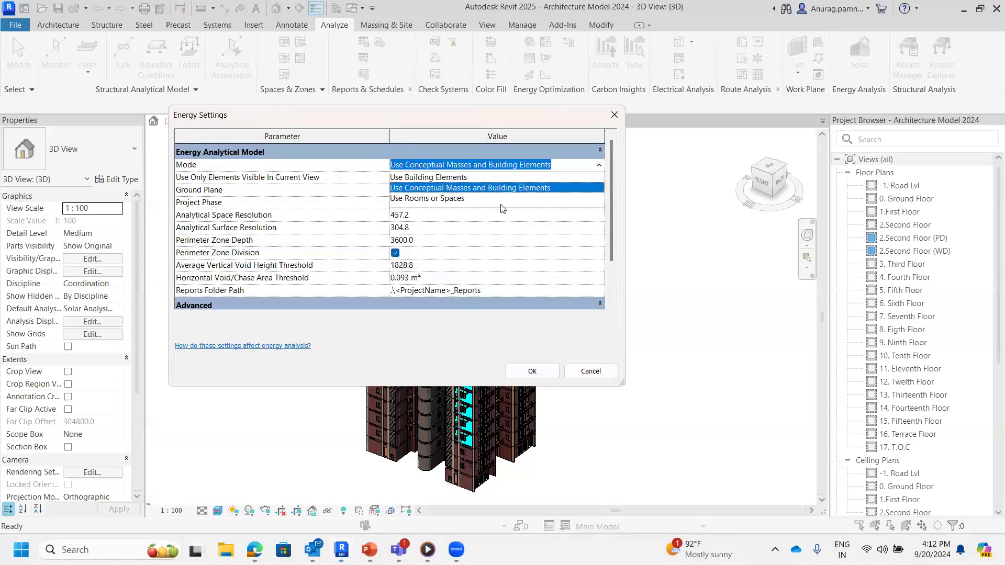
pyautogui.click(453, 199)
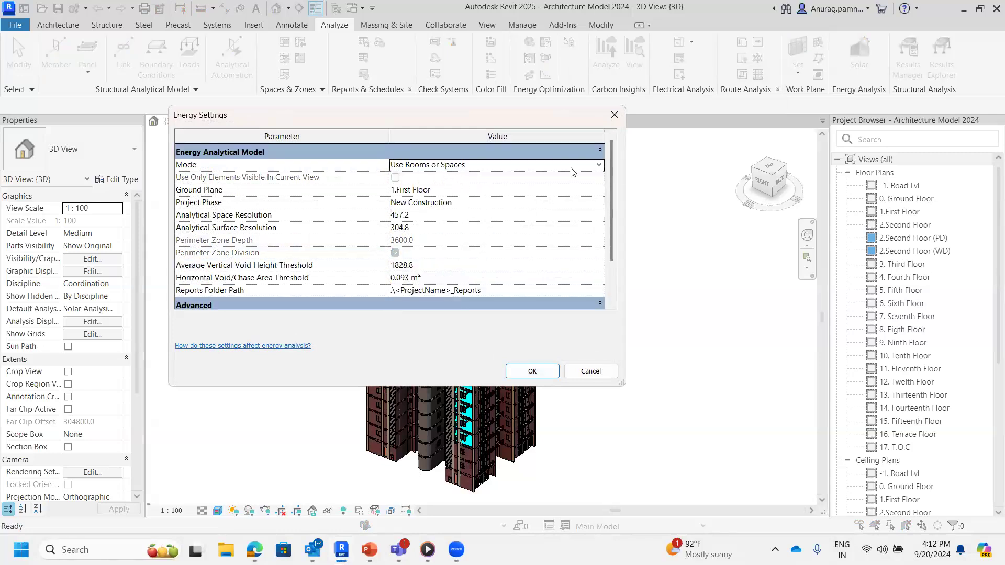
# - Switch the mode back to Use Conceptual Masses and Building Elements and accept the energy settings
pyautogui.click(591, 164)
pyautogui.click(600, 166)
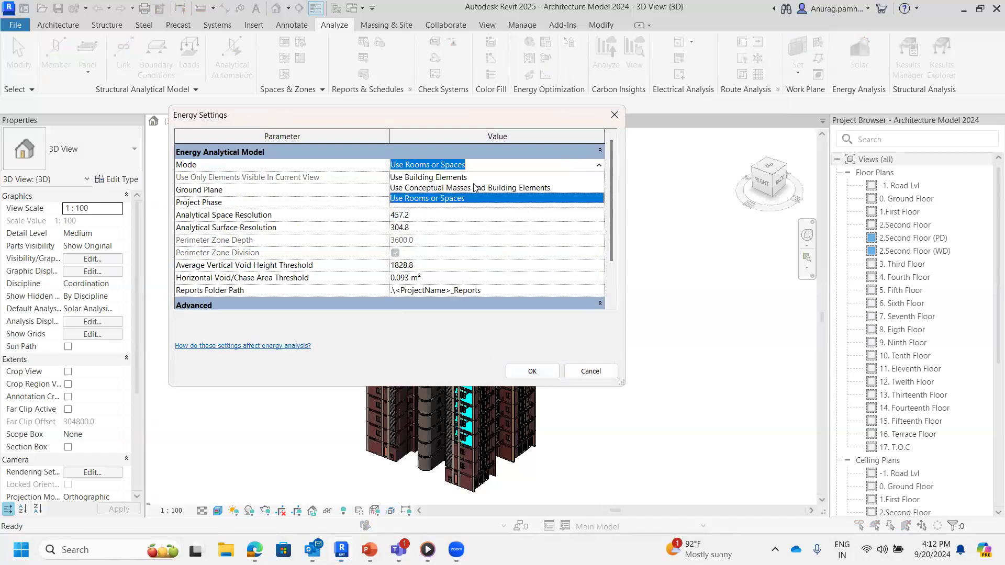
pyautogui.click(473, 188)
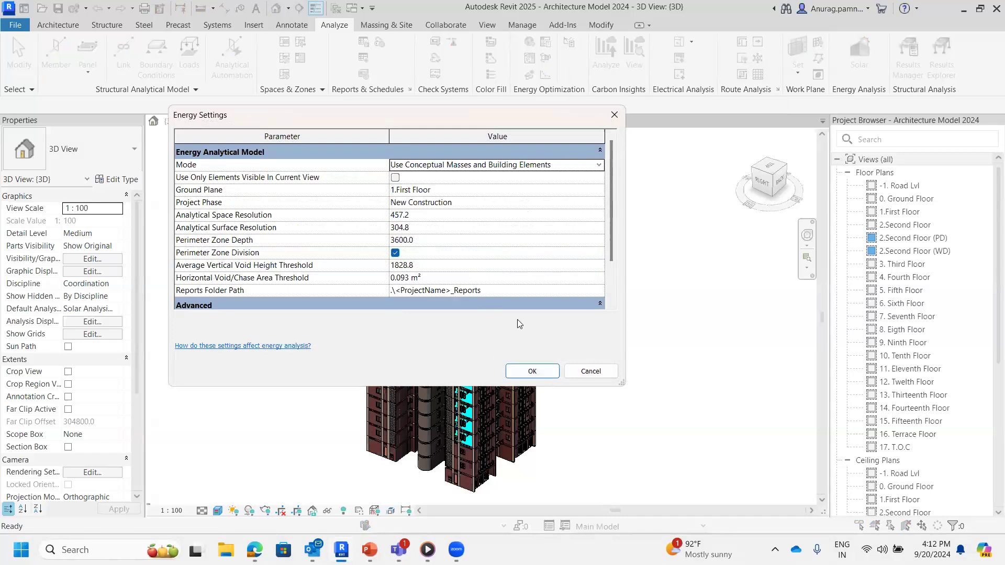
pyautogui.click(531, 371)
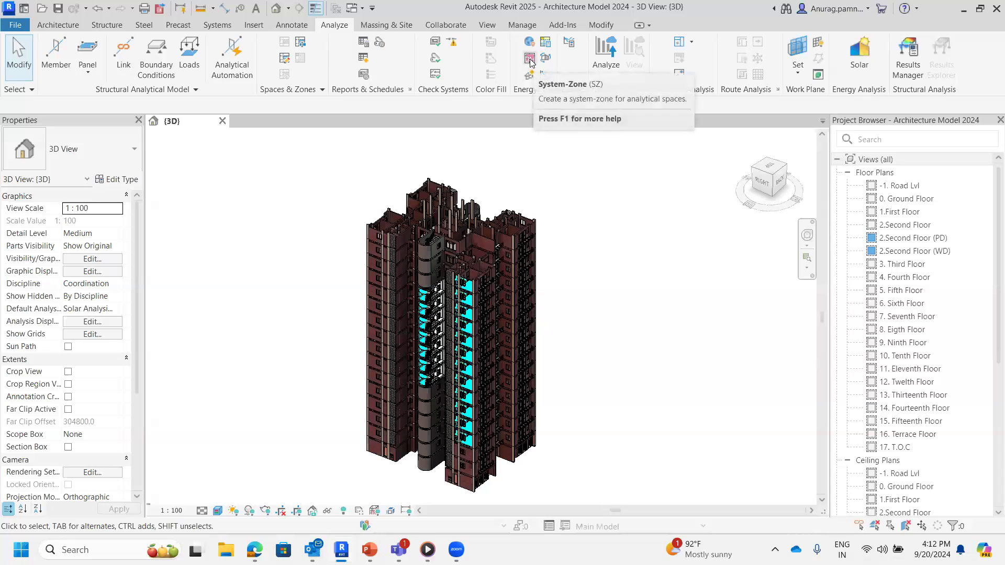
# - Create the energy analytical model of the tower and inspect it in the Analytical Spaces view
pyautogui.click(529, 78)
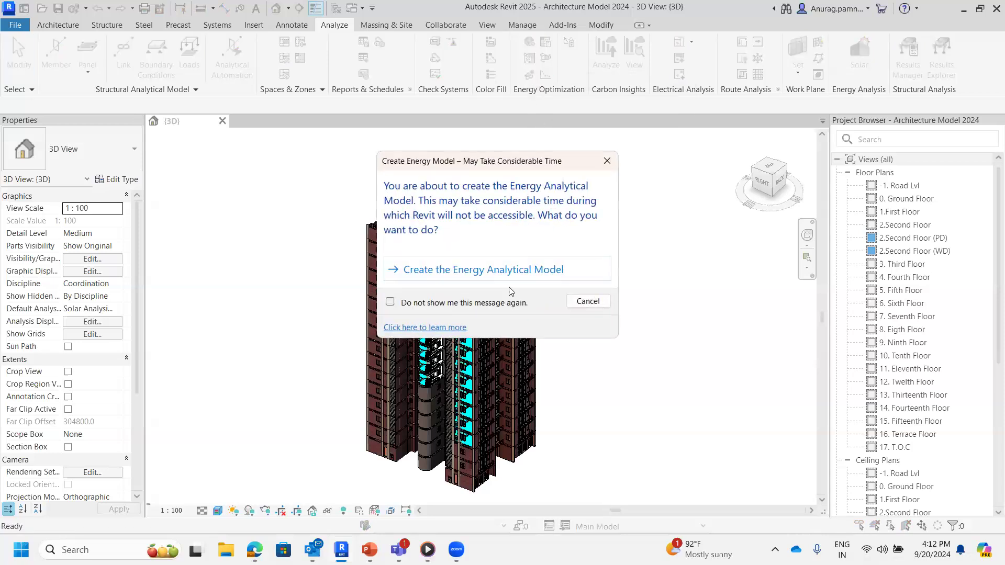
pyautogui.click(515, 269)
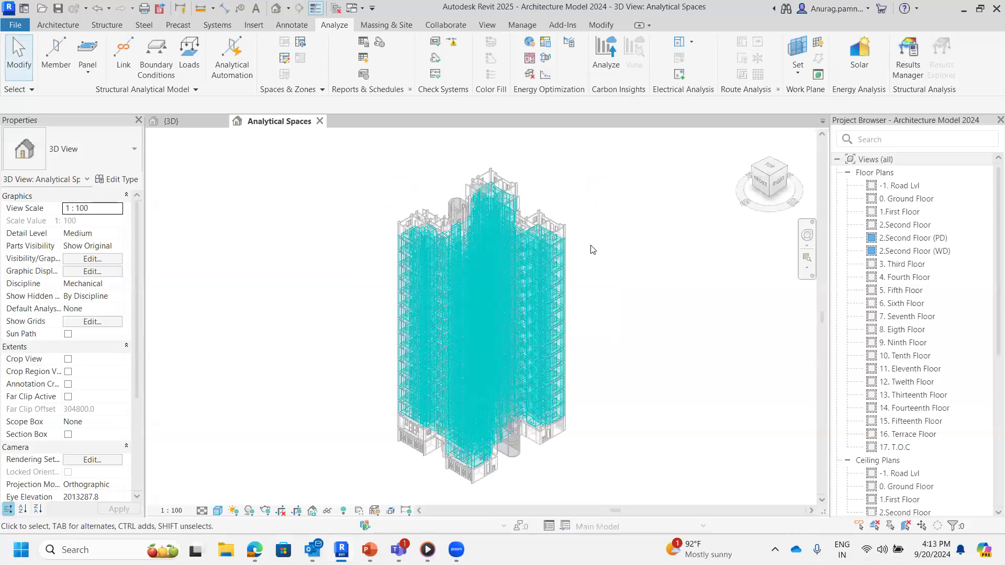
pyautogui.scroll(-2, 578, 248)
pyautogui.scroll(2, 601, 319)
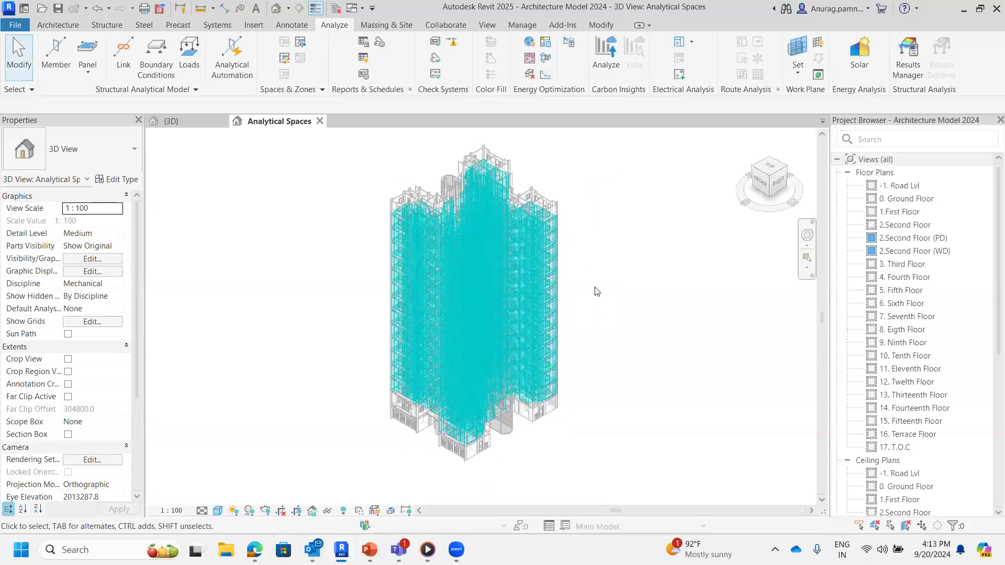
# - Generate the Insight design options from the energy analytical model and dismiss the completion notice
pyautogui.scroll(-7, 899, 241)
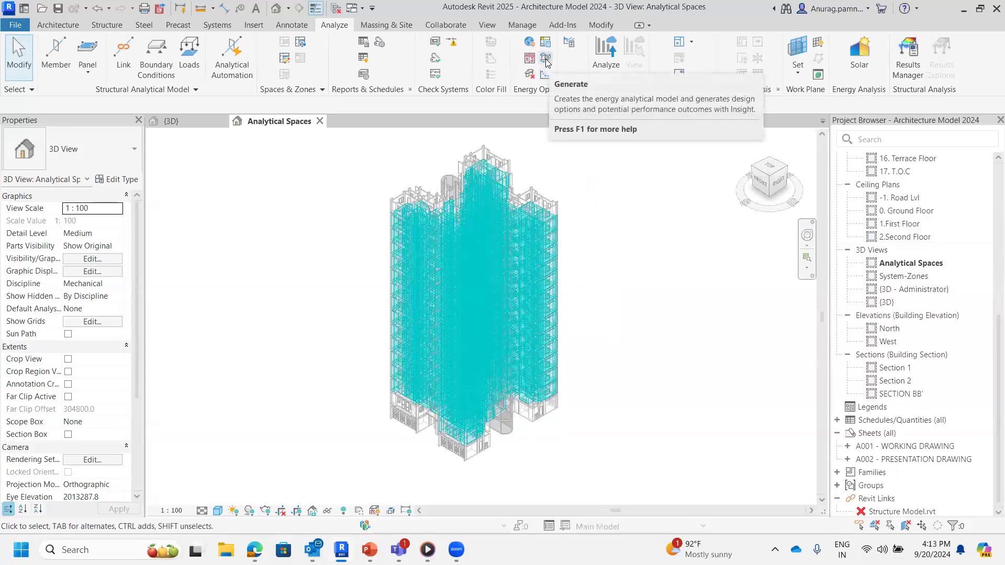
pyautogui.click(476, 230)
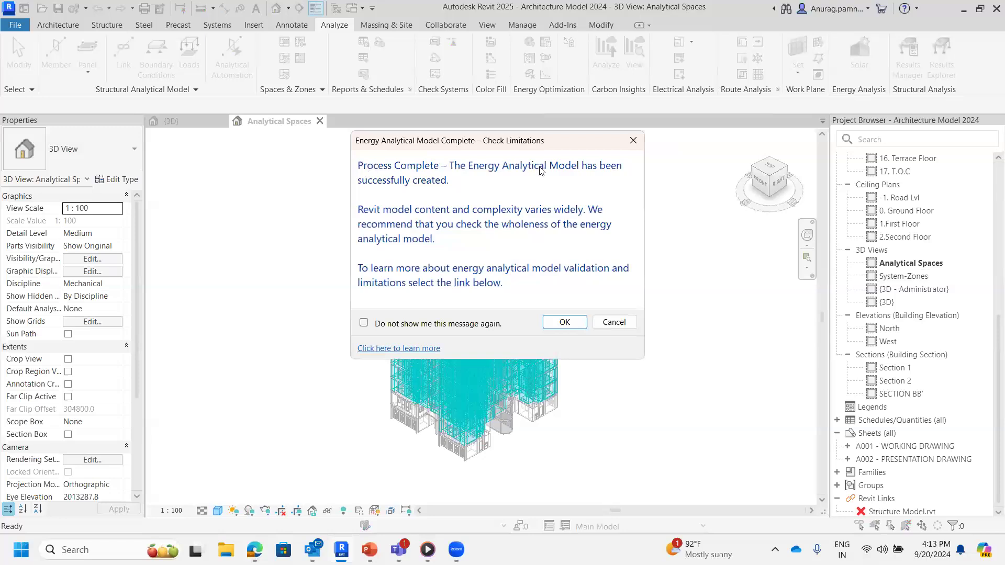
pyautogui.click(563, 324)
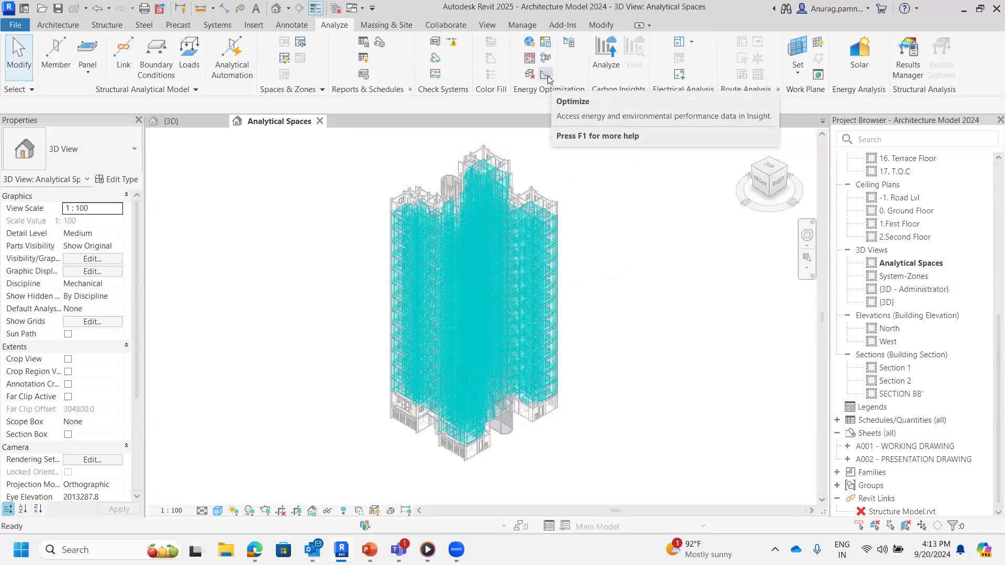
# - Switch to Outlook and search the current mailbox for "insight"
pyautogui.moveTo(313, 549)
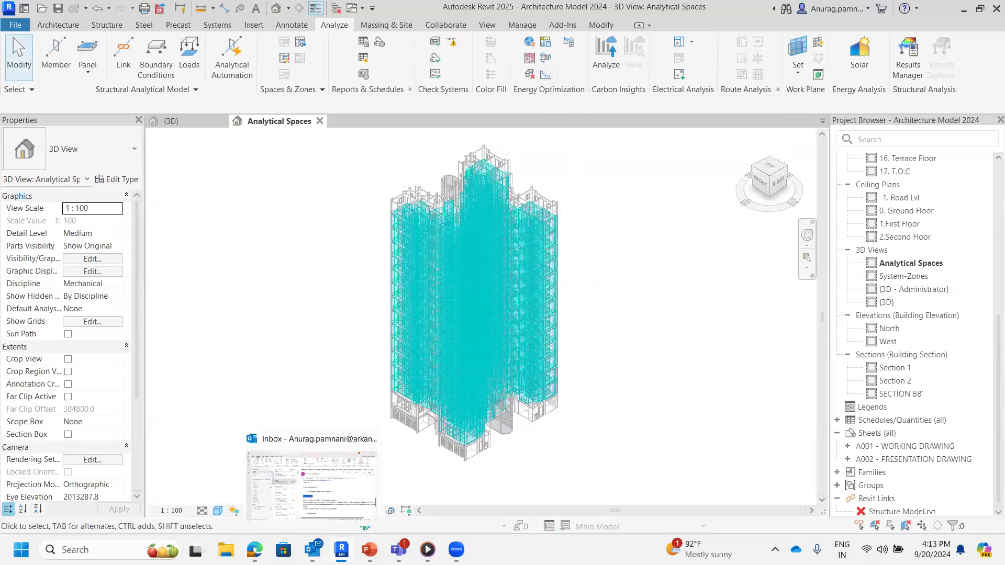
pyautogui.click(320, 502)
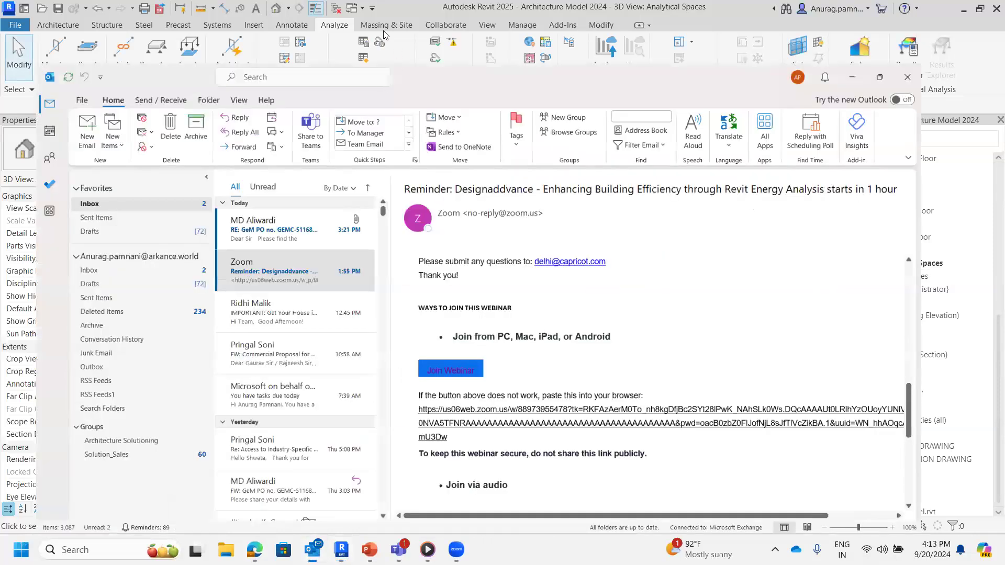
pyautogui.click(312, 18)
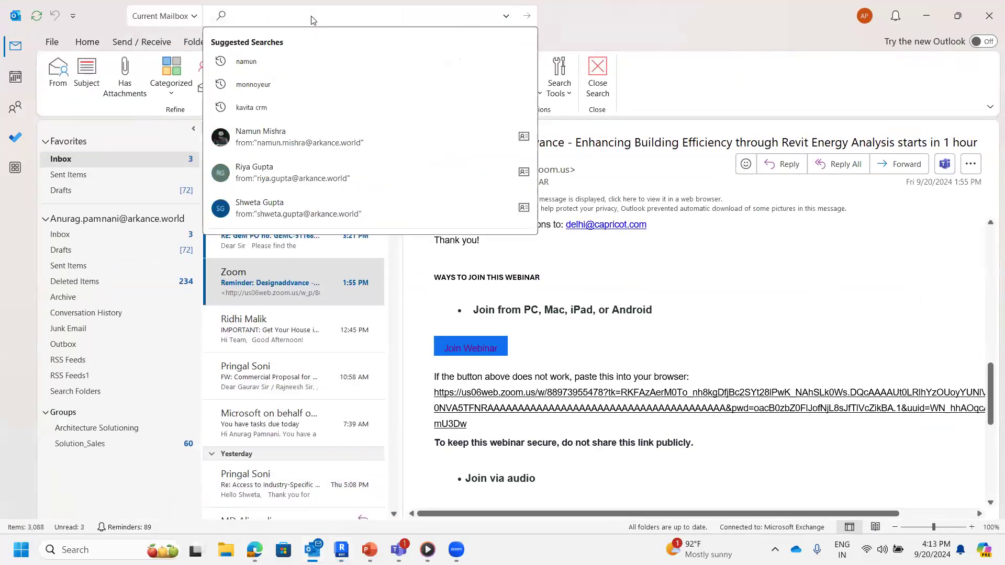
pyautogui.write('in')
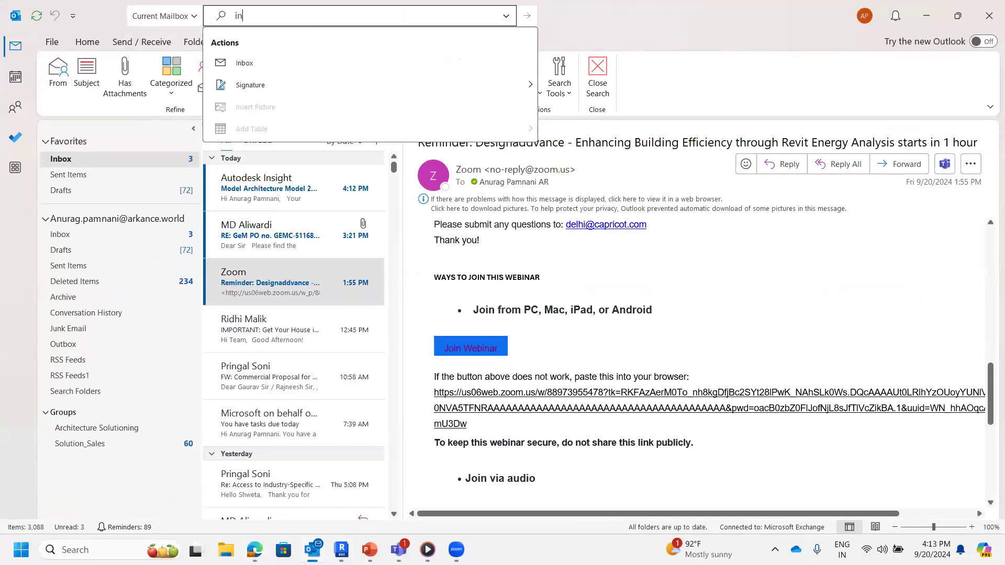
pyautogui.write('sight')
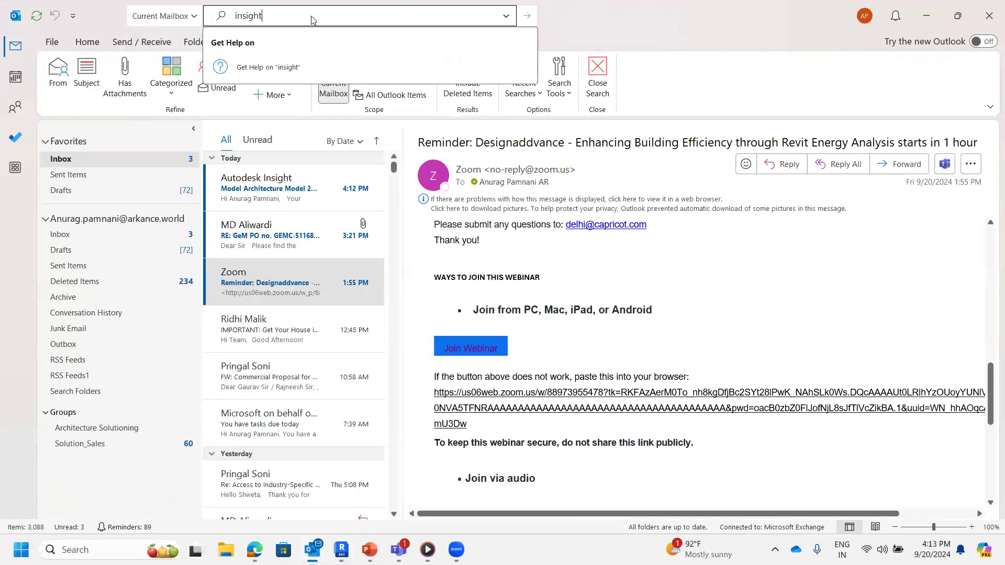
pyautogui.press('Return')
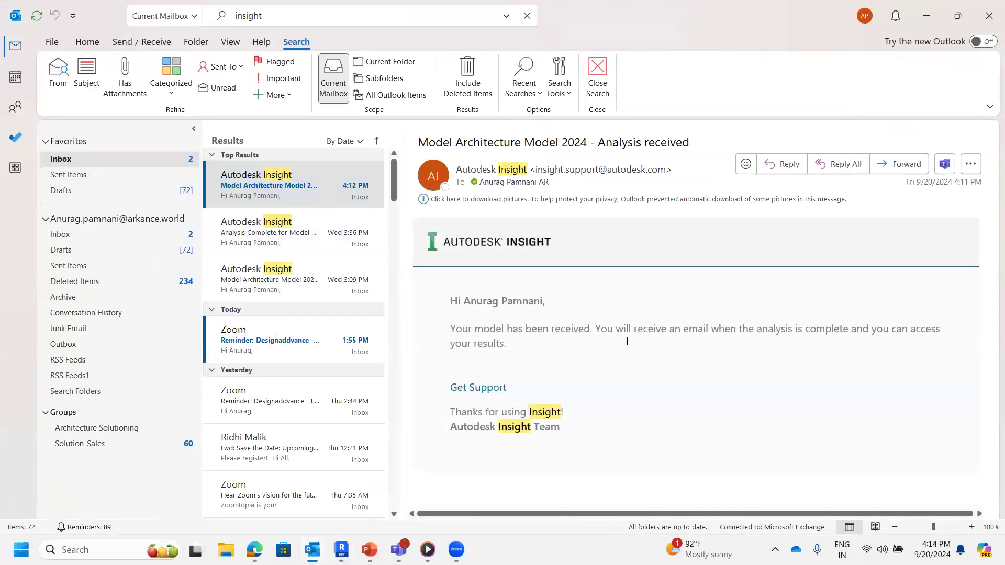
# - Open the results from the "Analysis Complete for Model Architecture Model 2024" message and review the benchmark comparison and model history
pyautogui.click(293, 233)
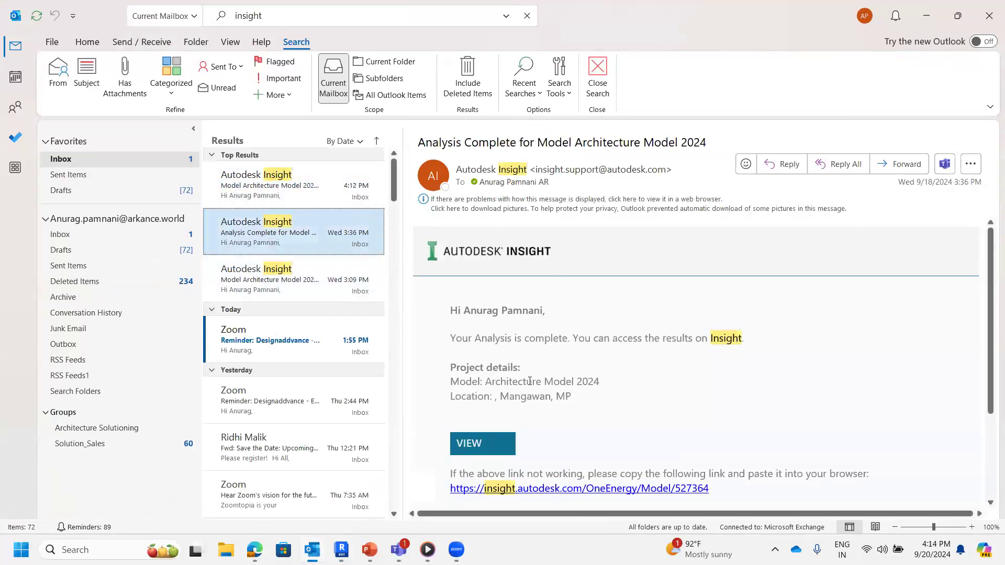
pyautogui.click(530, 381)
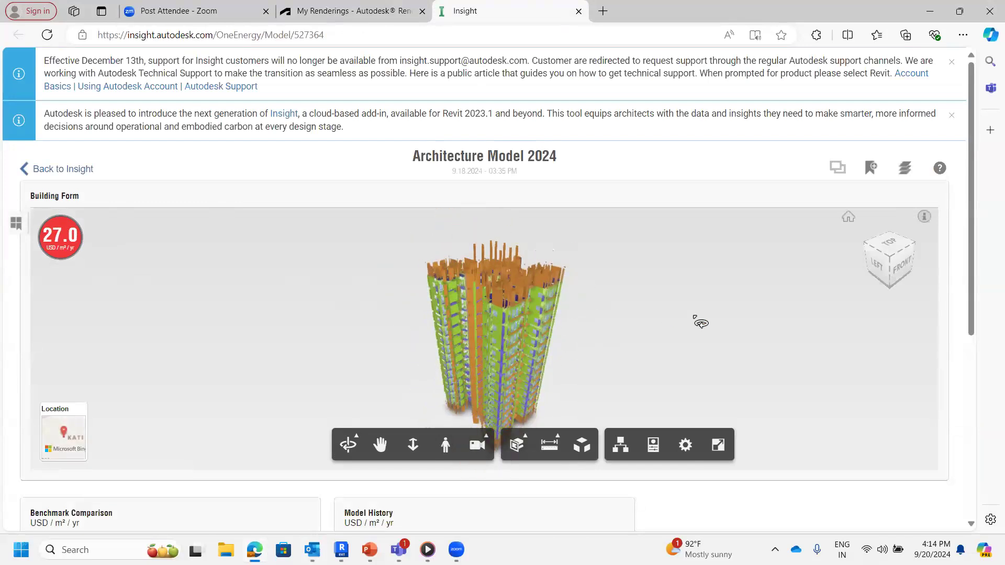
pyautogui.moveTo(972, 107); pyautogui.dragTo(978, 157)
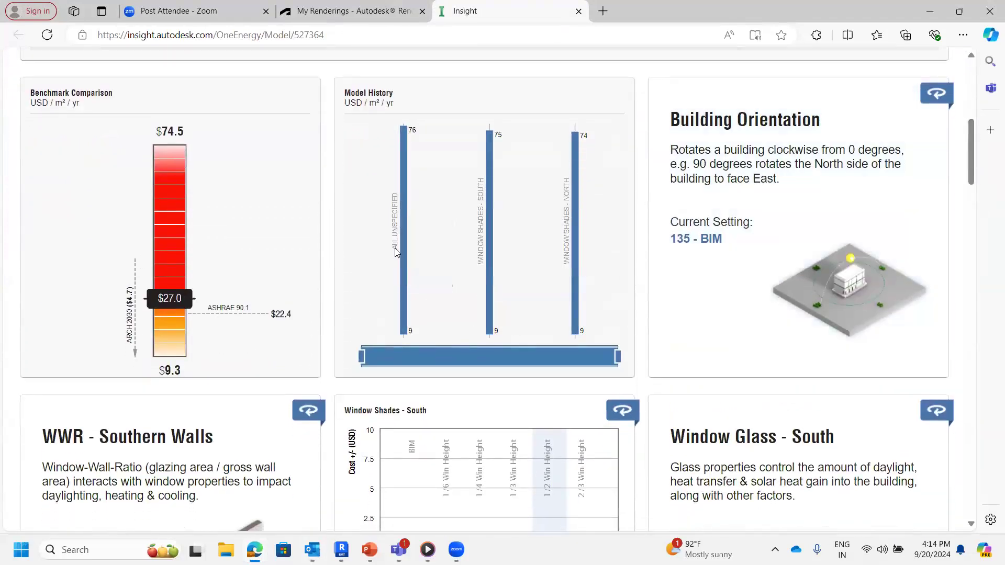
pyautogui.moveTo(968, 165); pyautogui.dragTo(970, 204)
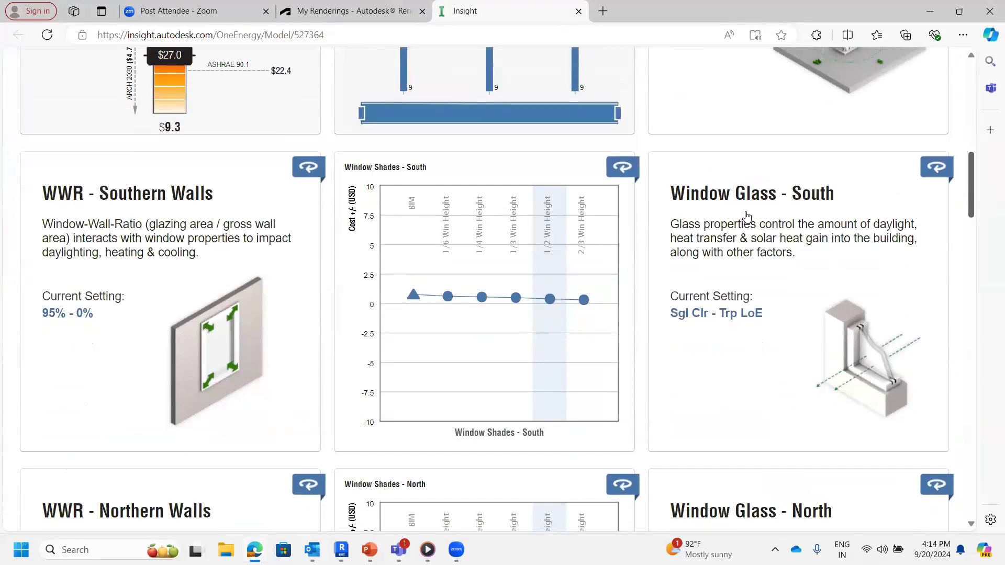
# - Flip the Window Shades - South card to its description and back, and set that factor's range to 2/3 Win Height
pyautogui.click(622, 170)
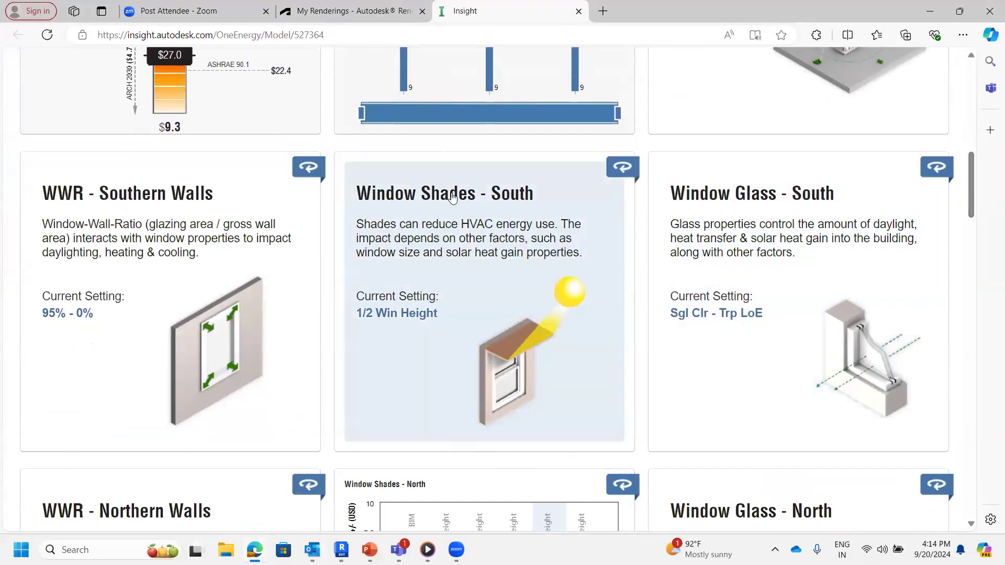
pyautogui.click(623, 170)
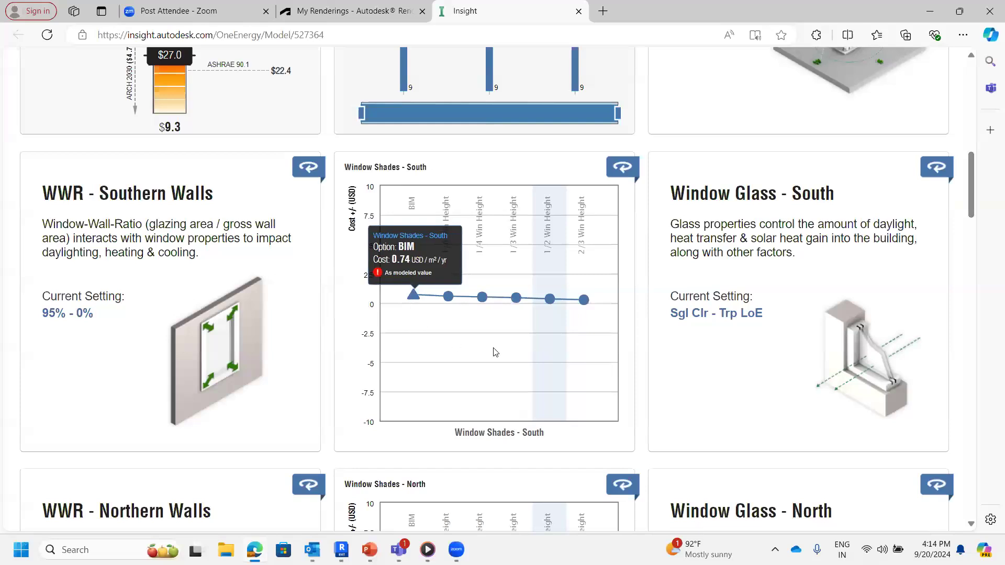
pyautogui.click(513, 350)
pyautogui.moveTo(532, 373); pyautogui.dragTo(531, 376)
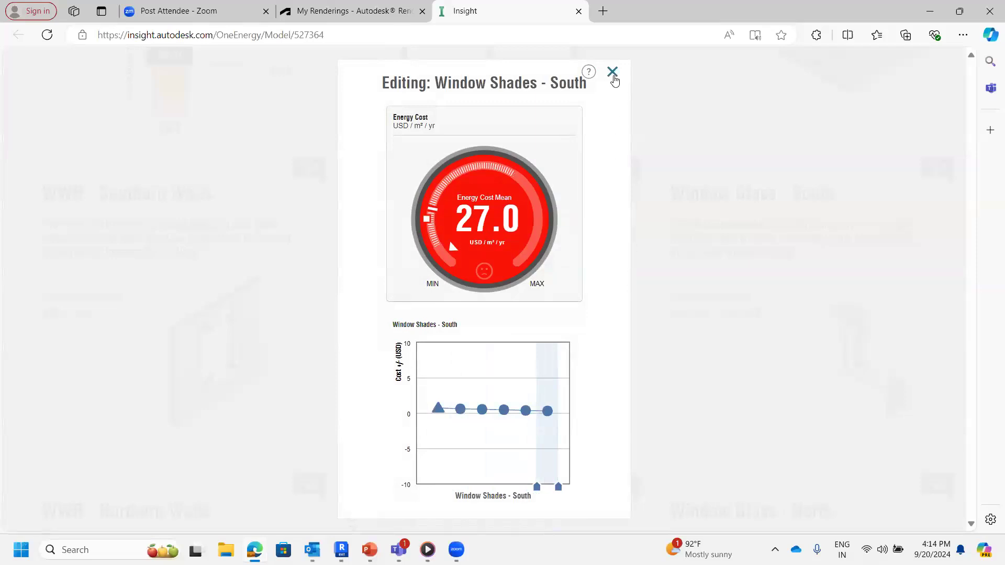
pyautogui.click(612, 72)
# - Examine the remaining factor cards, from Window Shades - North to PV - Panel Efficiency, and return to the model history and building form
pyautogui.scroll(-5, 531, 258)
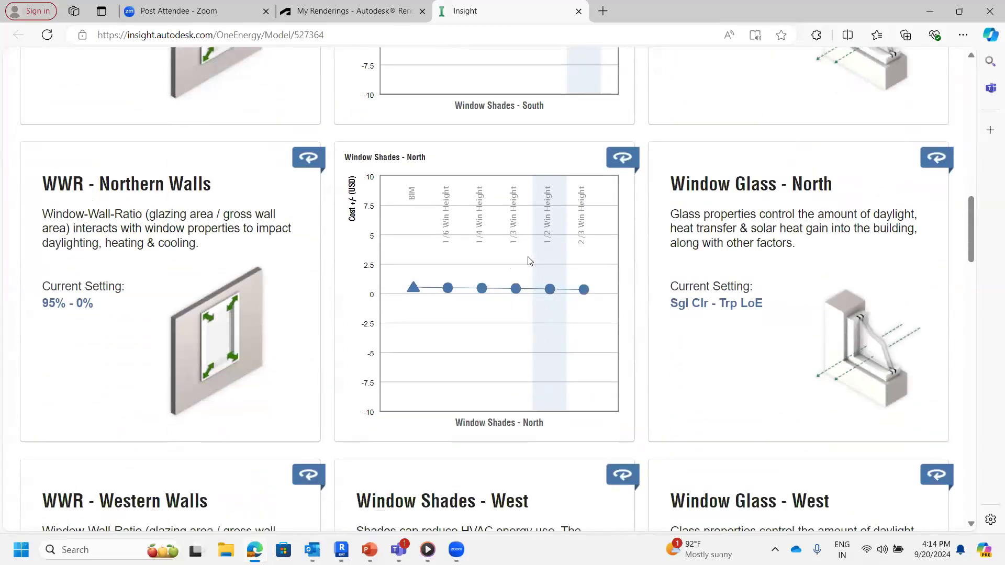
pyautogui.scroll(-4, 509, 275)
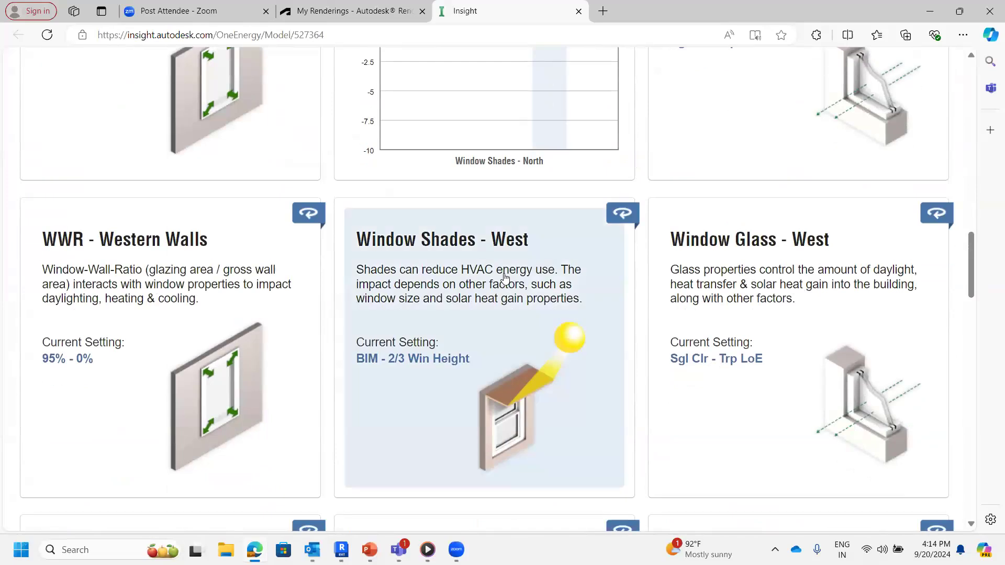
pyautogui.scroll(-3, 505, 279)
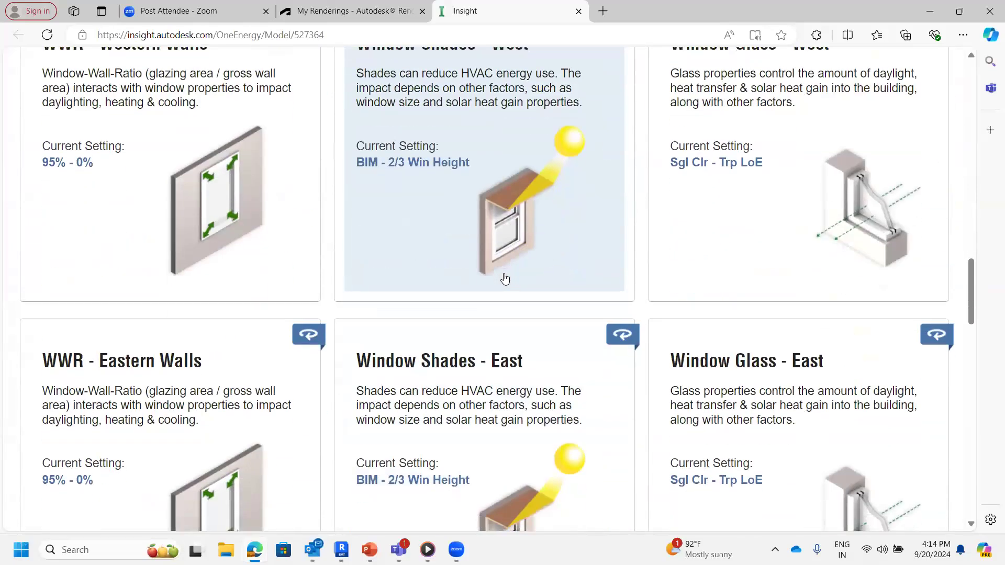
pyautogui.scroll(-6, 505, 279)
pyautogui.scroll(-6, 505, 279)
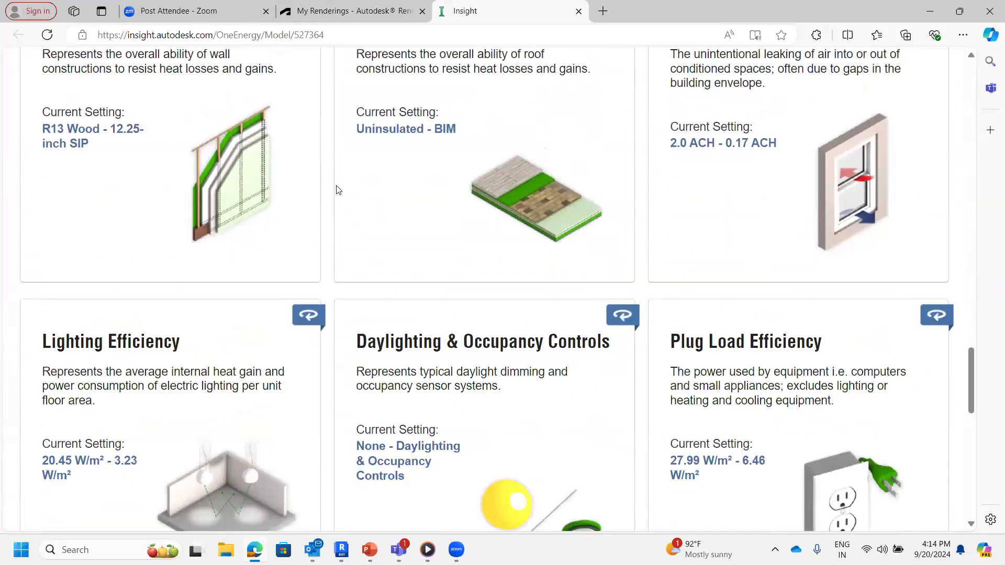
pyautogui.scroll(-3, 525, 266)
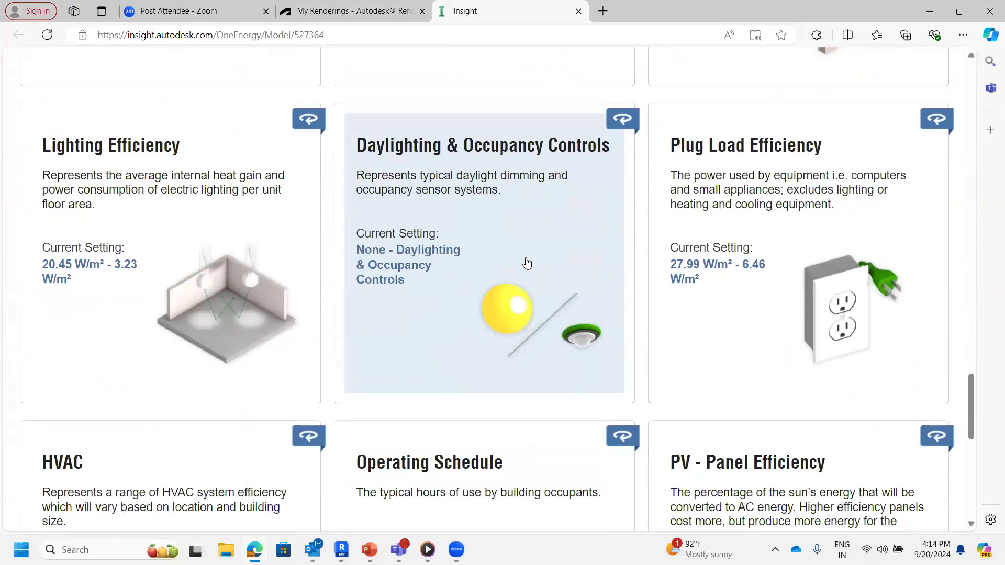
pyautogui.scroll(-6, 526, 263)
pyautogui.scroll(15, 526, 263)
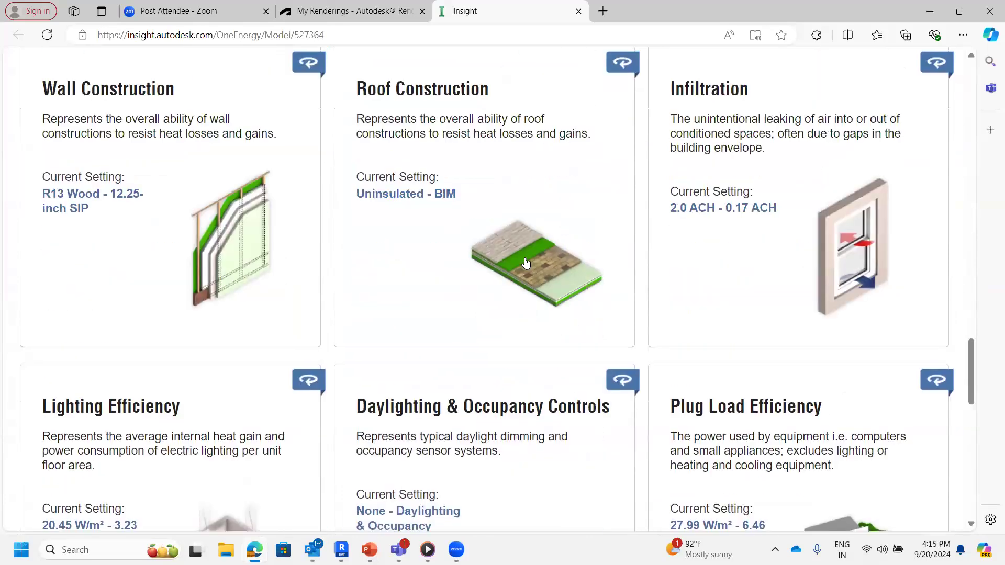
pyautogui.scroll(10, 526, 263)
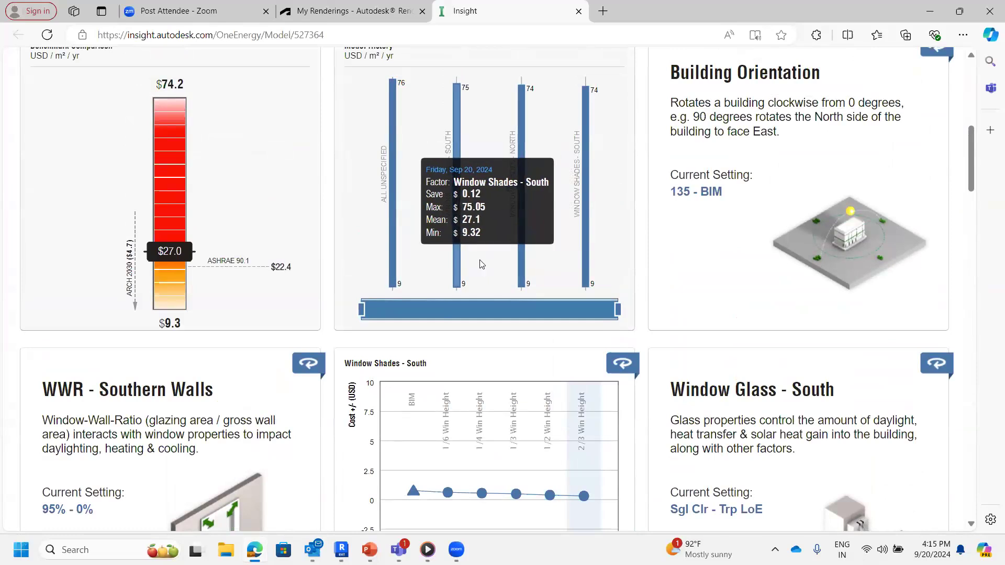
pyautogui.scroll(9, 213, 190)
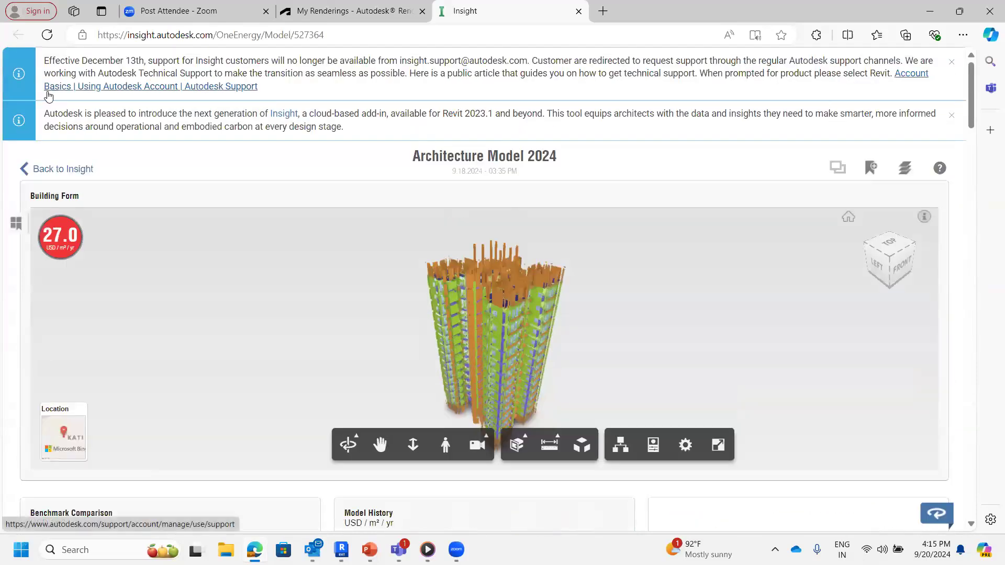
pyautogui.scroll(3, 607, 258)
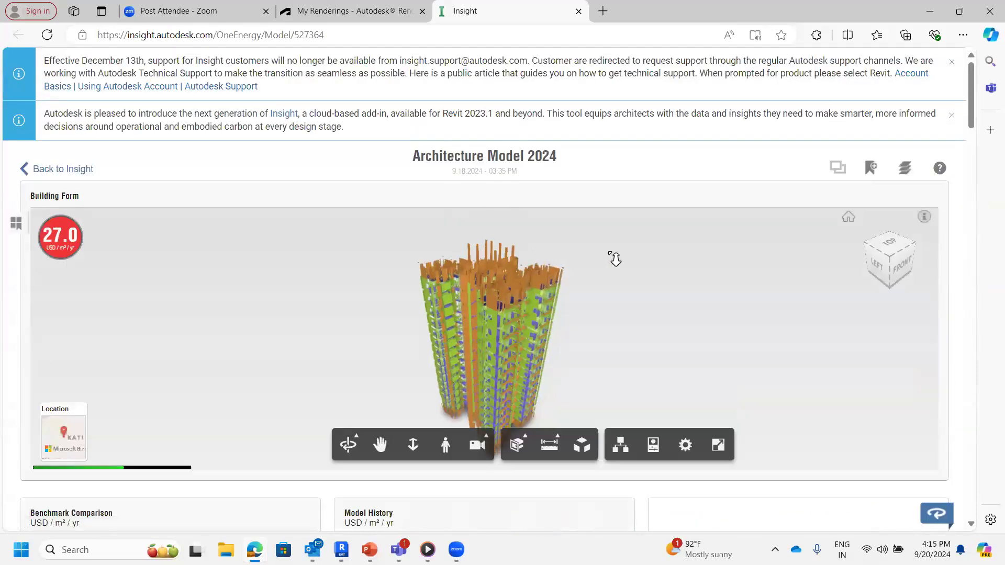
pyautogui.moveTo(428, 550)
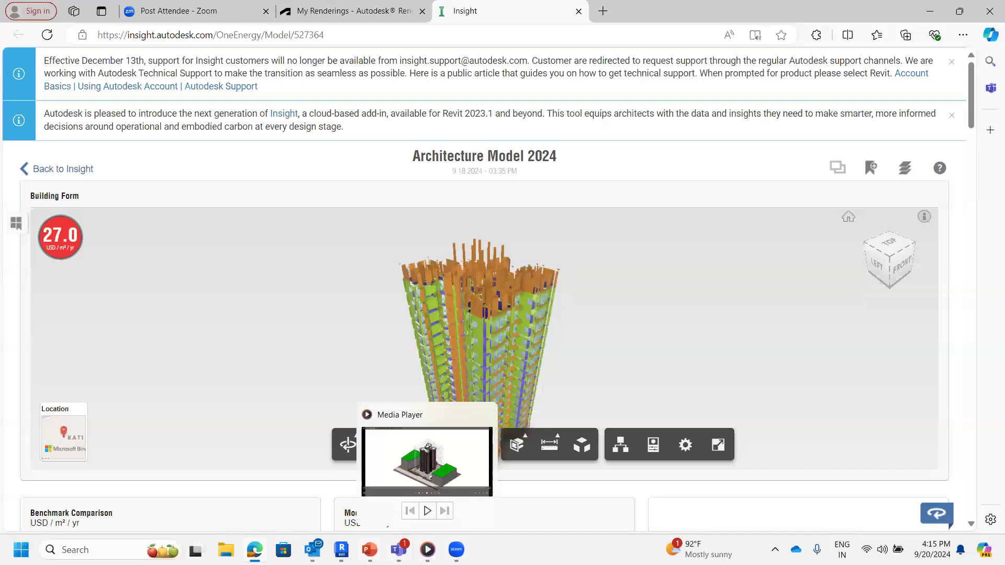
pyautogui.moveTo(312, 549)
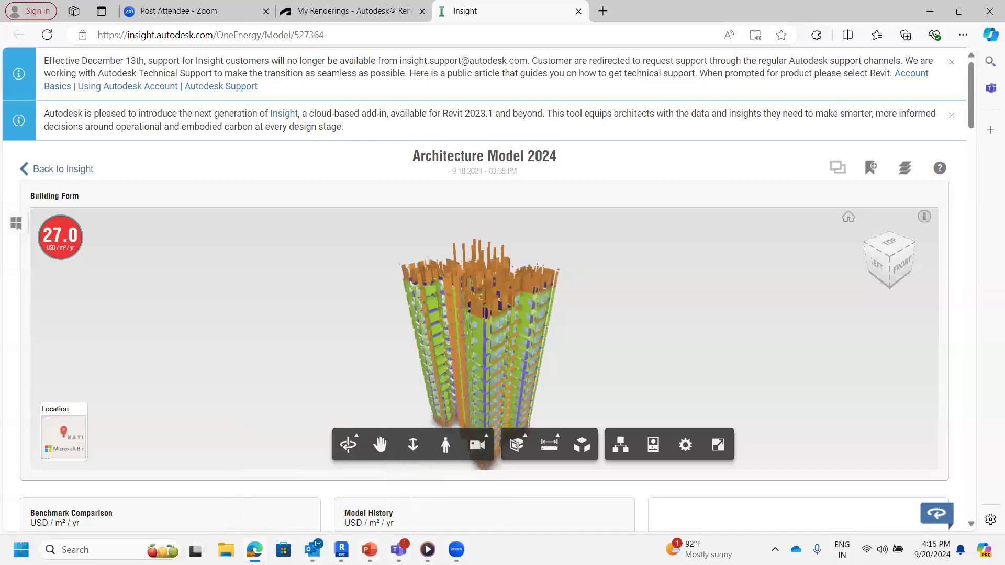